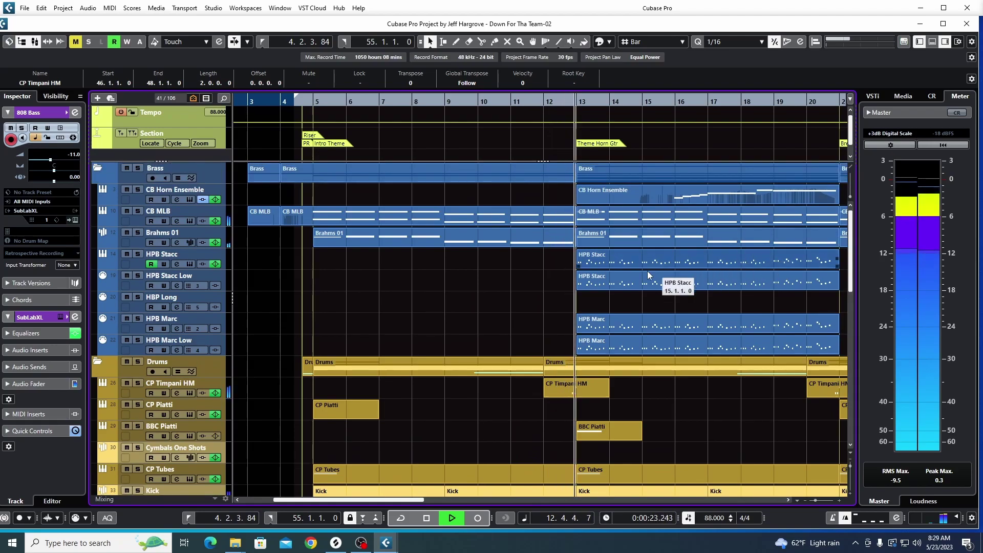
Examine the HPB Stacc and CB Horn Ensemble parts starting at bar 13 in the Key Editor, closing the editor after each
double_click(619, 255)
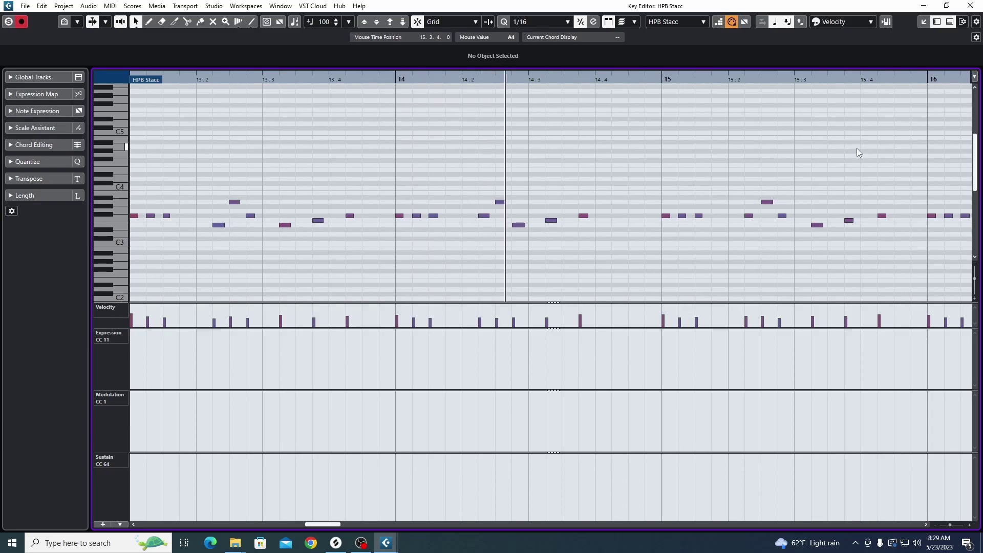
click(968, 7)
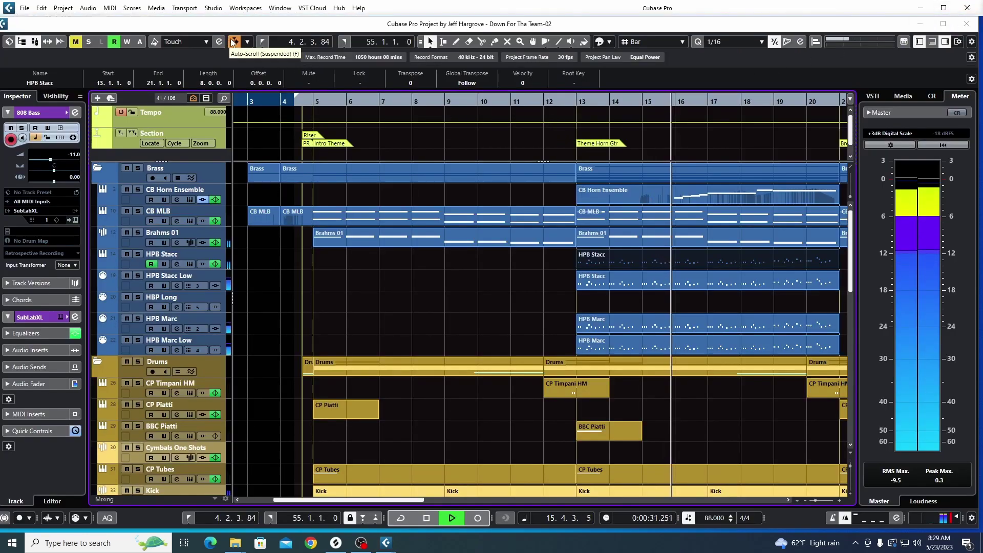
double_click(625, 195)
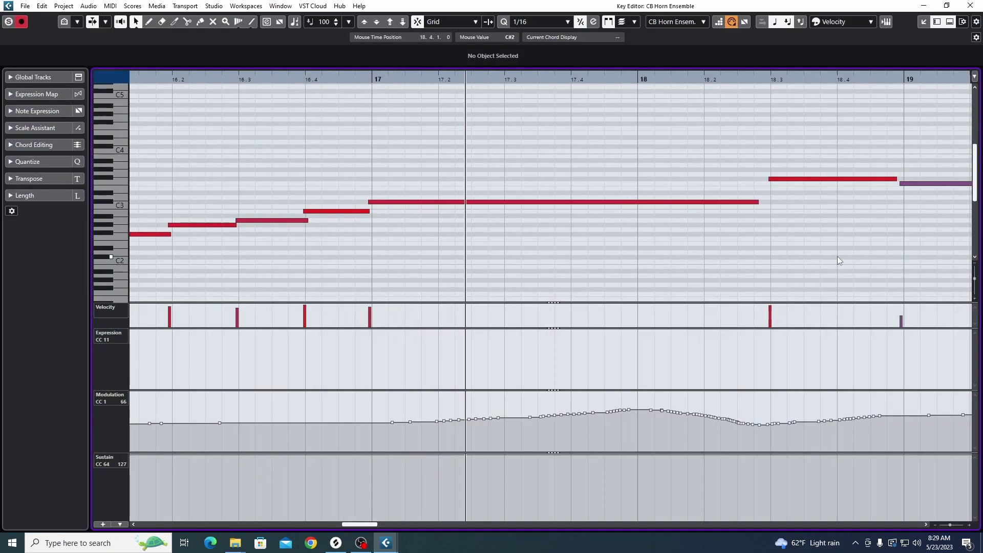
click(971, 6)
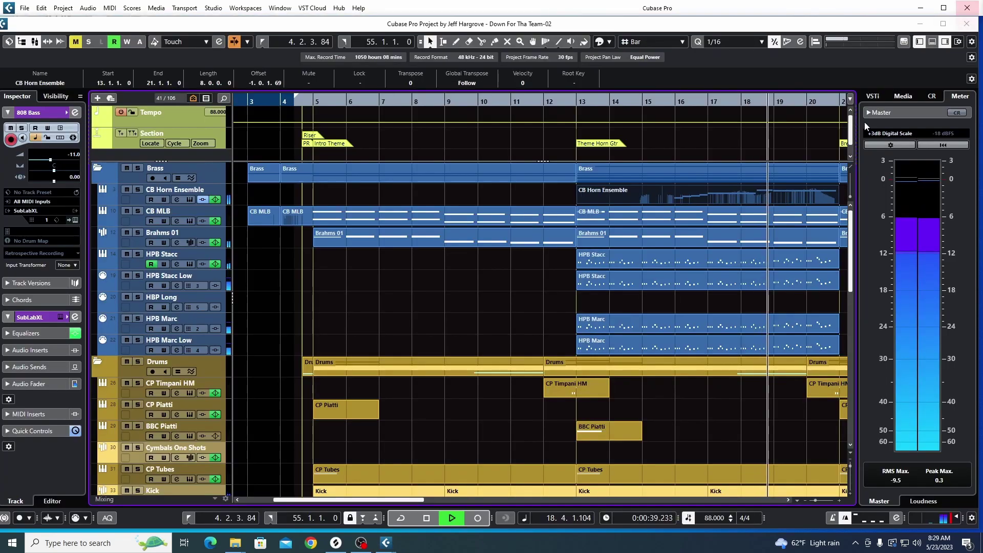
Resume auto-scroll and examine the CSS Viola Short part starting at bar 29 in the Key Editor
click(234, 41)
scroll(852, 258, down, 3)
drag(853, 258, 858, 385)
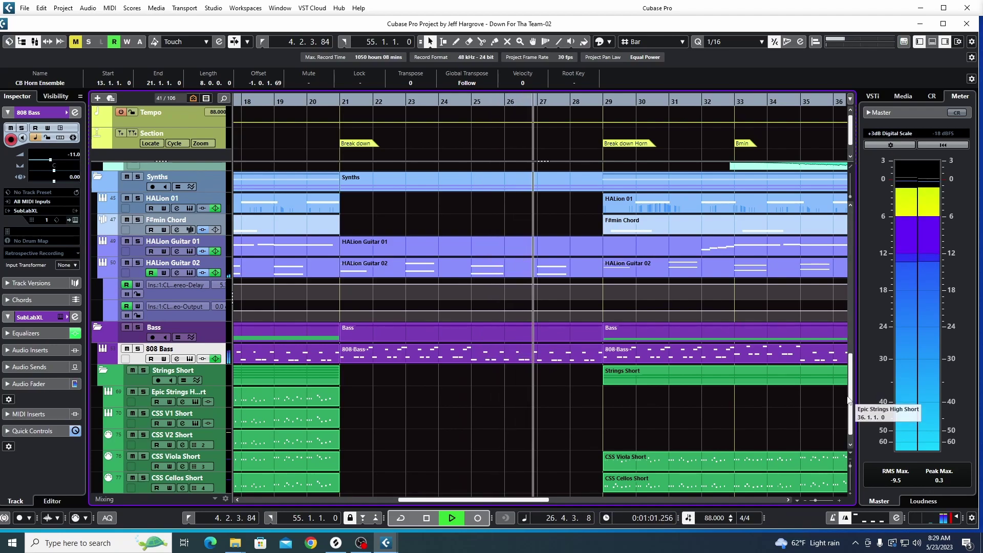
scroll(851, 400, down, 1)
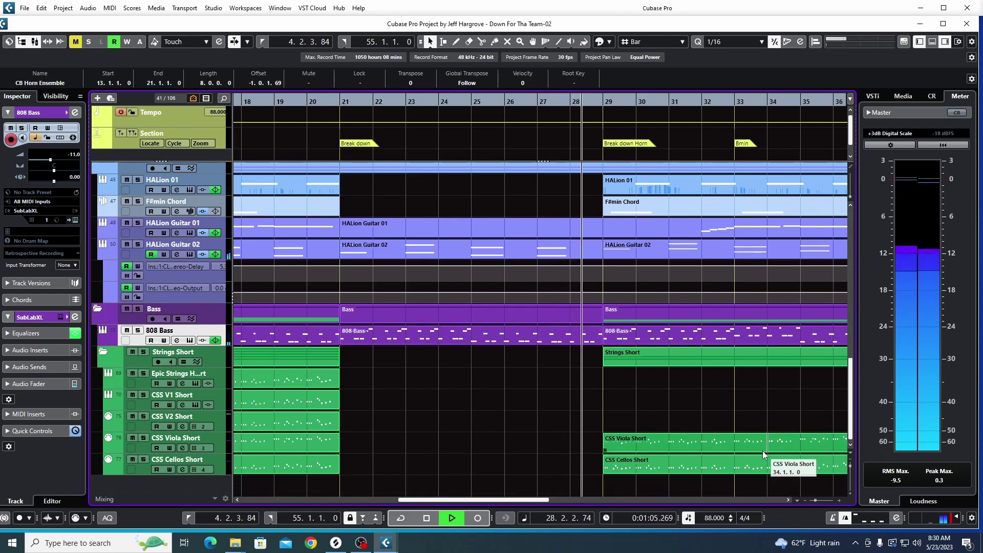
double_click(739, 441)
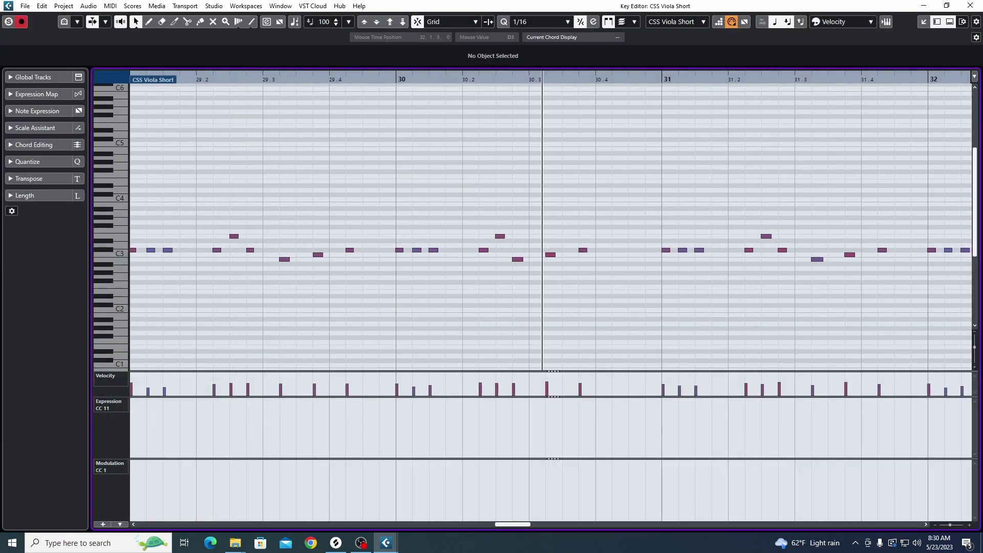
click(969, 5)
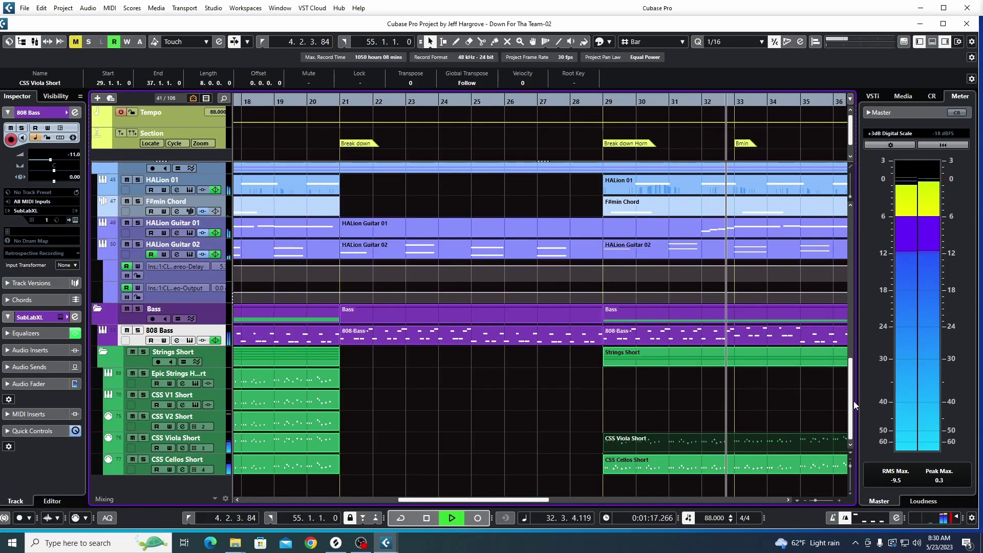
Review the brass, drum, synth and string tracks while the song plays to its end, and stop playback
drag(854, 400, 804, 257)
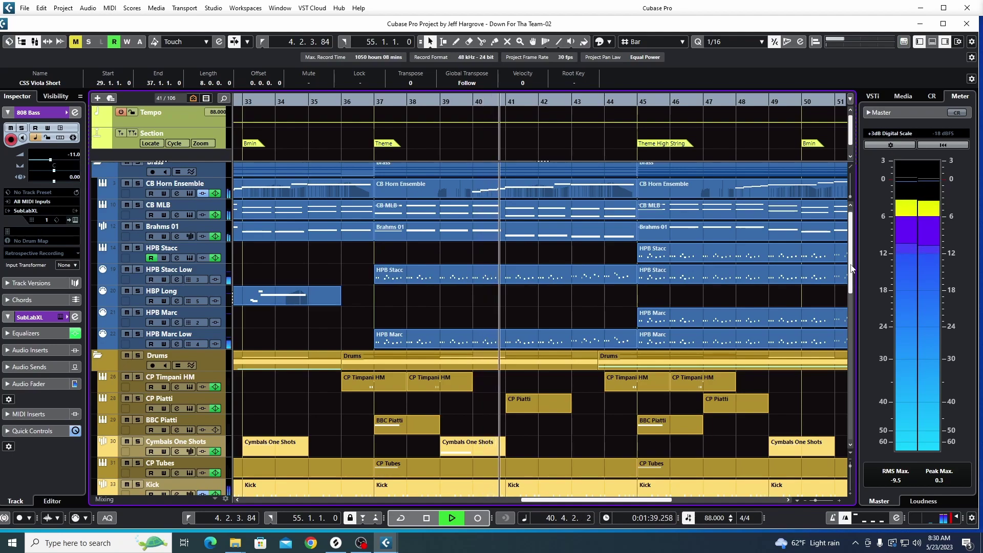
scroll(851, 268, down, 1)
drag(851, 269, 852, 420)
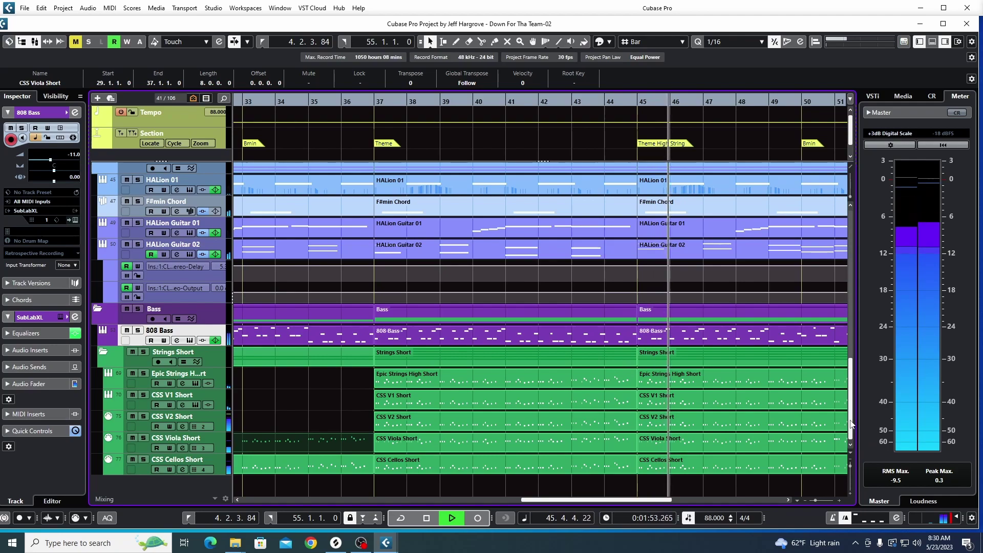
drag(852, 424, 828, 378)
scroll(830, 377, up, 10)
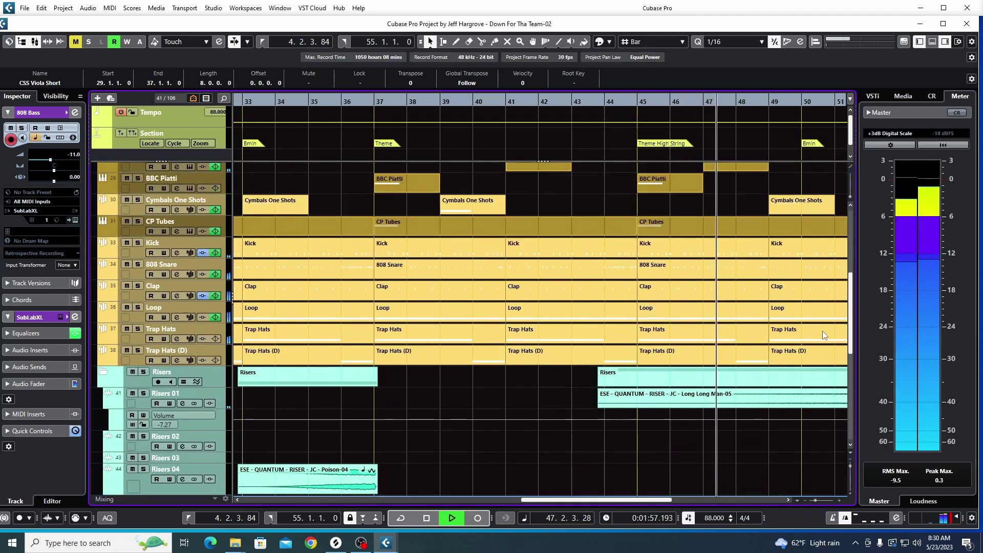
scroll(812, 289, up, 3)
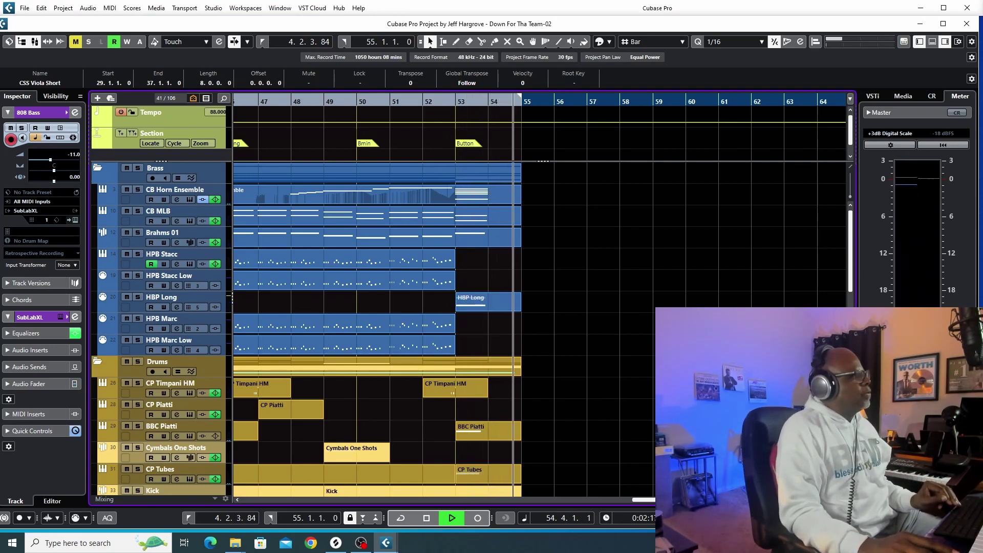
key(space)
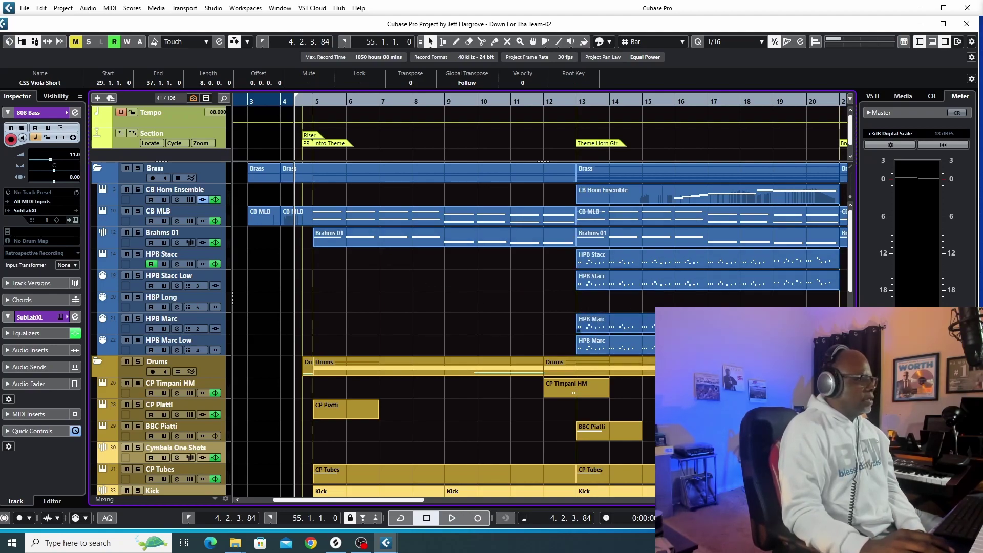
Look over the arrangement's opening bars from the drum tracks through risers and synths to the 808 Bass and short strings
drag(851, 258, 858, 301)
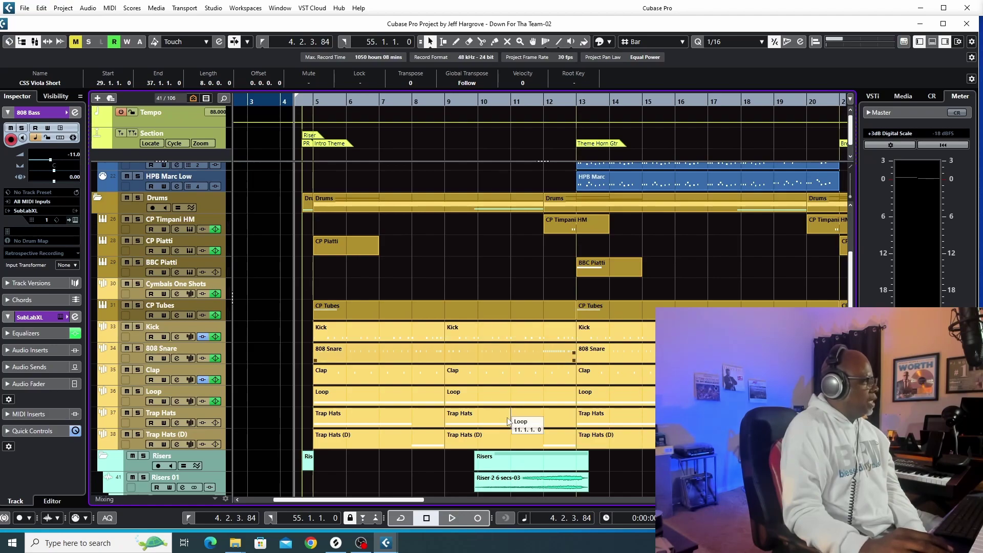
scroll(851, 295, down, 3)
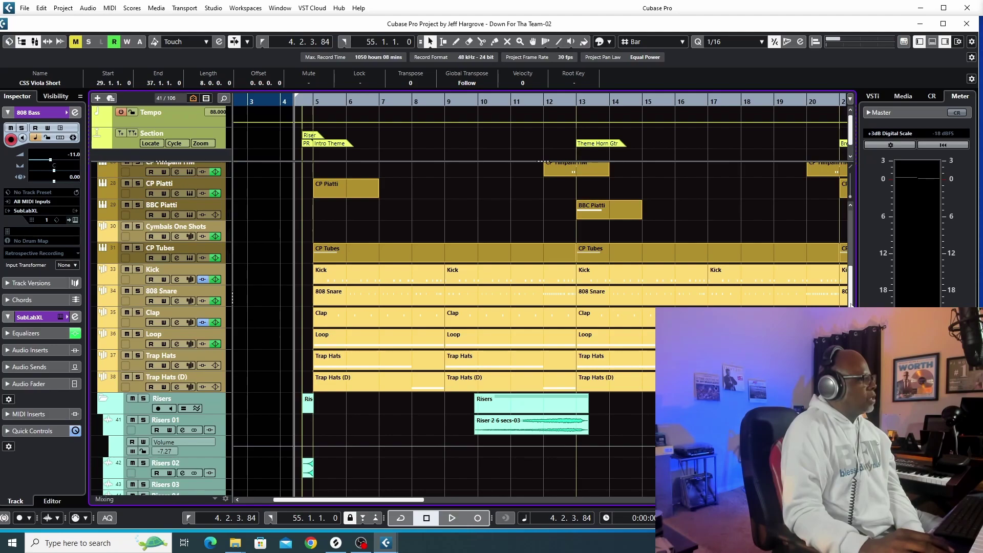
scroll(470, 328, down, 5)
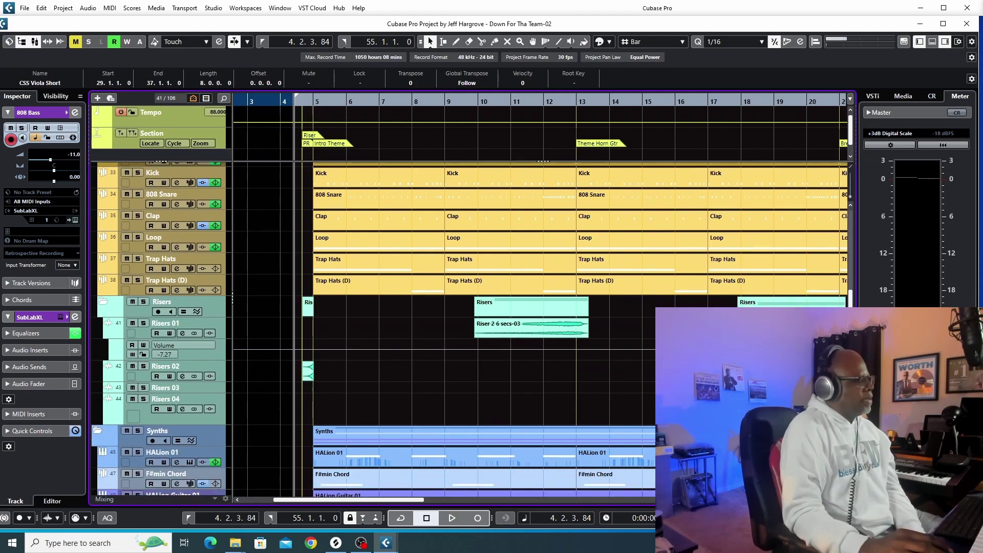
scroll(471, 328, down, 8)
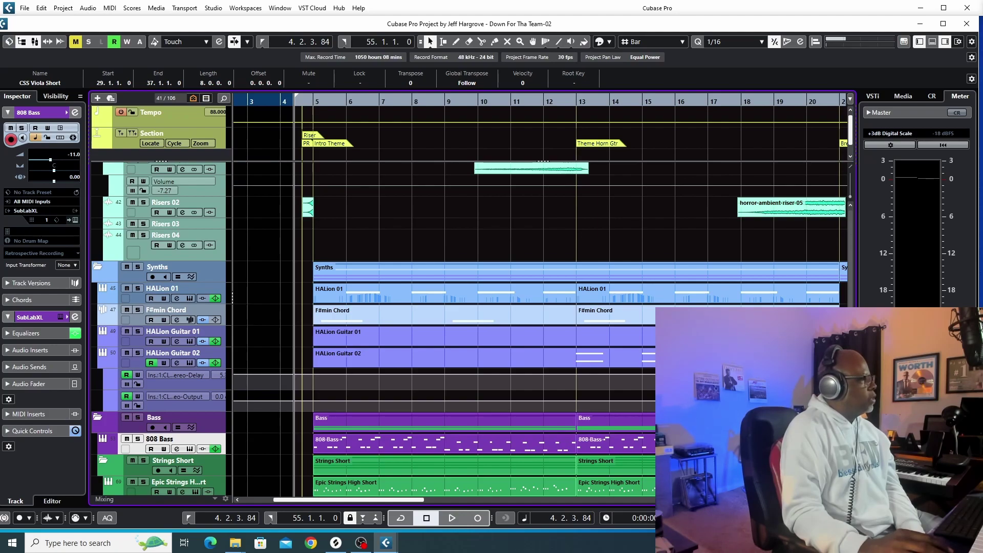
scroll(468, 321, down, 5)
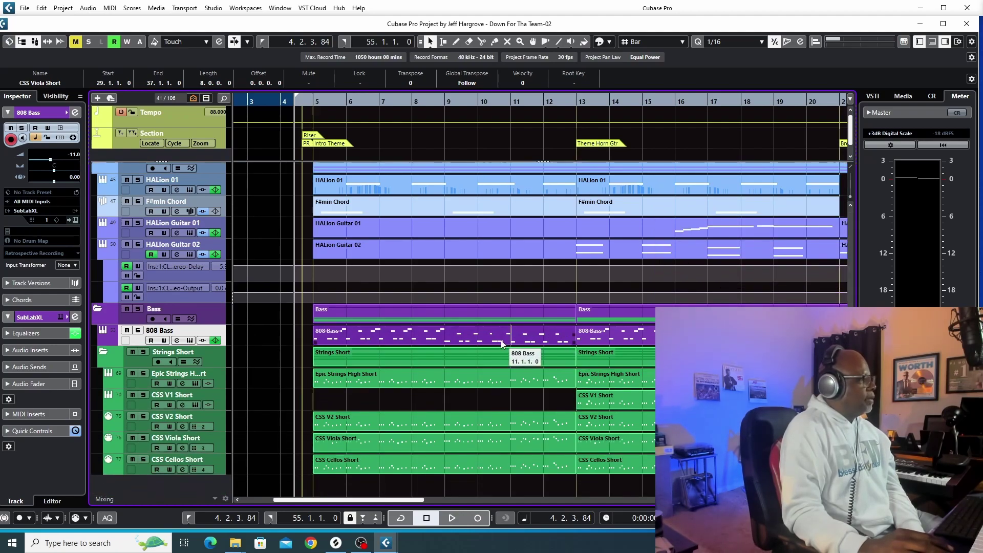
click(479, 331)
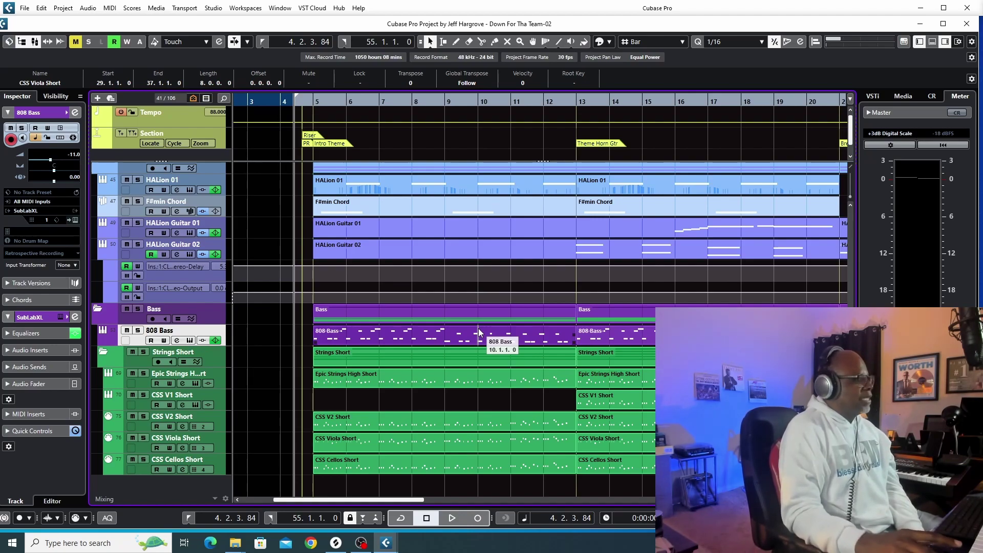
click(518, 489)
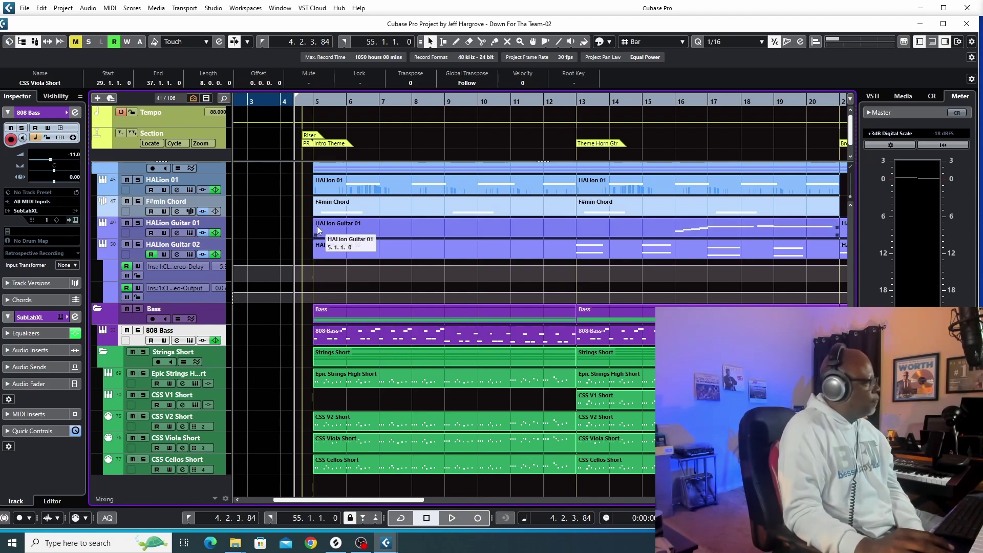
Place the playhead at bar 5 and examine the 808 Bass track's SubLabXL instrument and channel settings
click(312, 102)
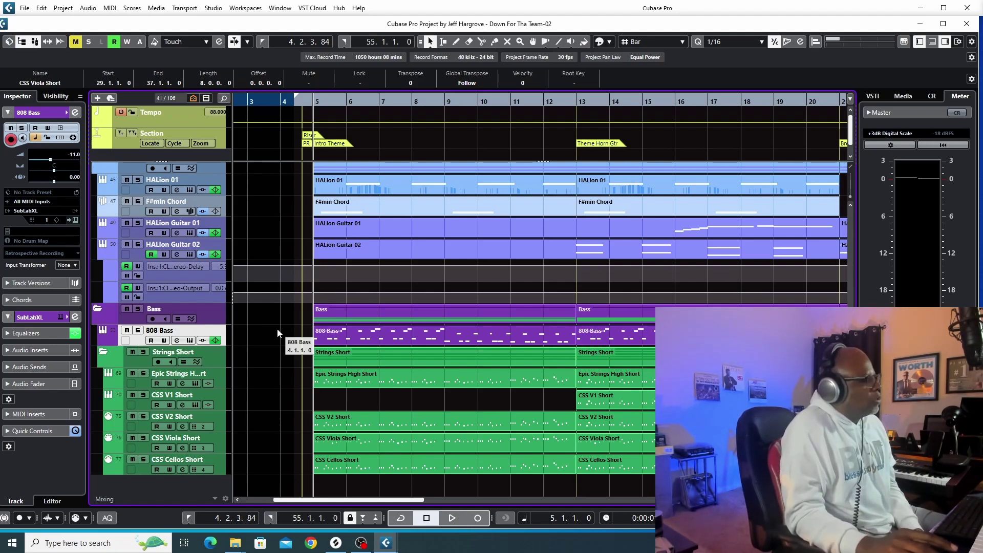
click(190, 340)
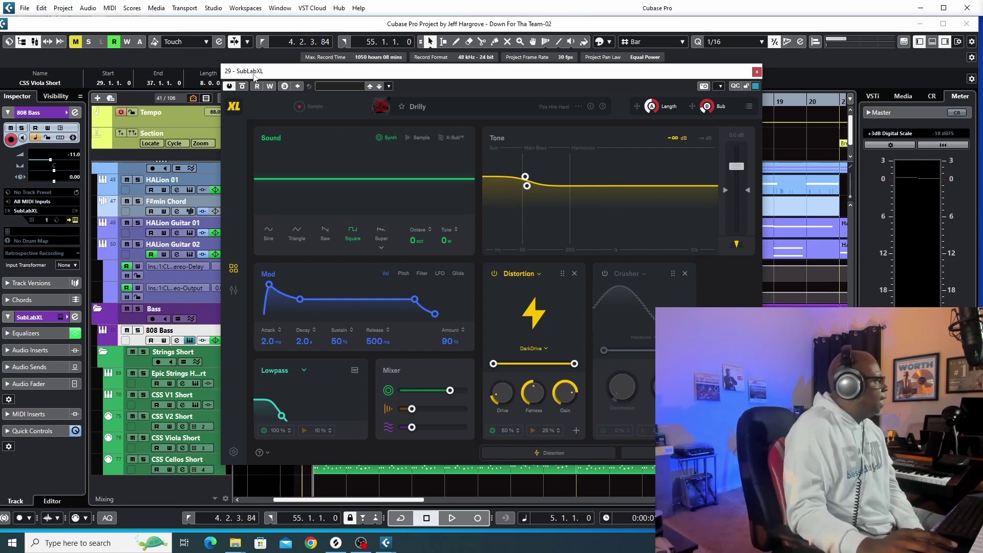
click(74, 112)
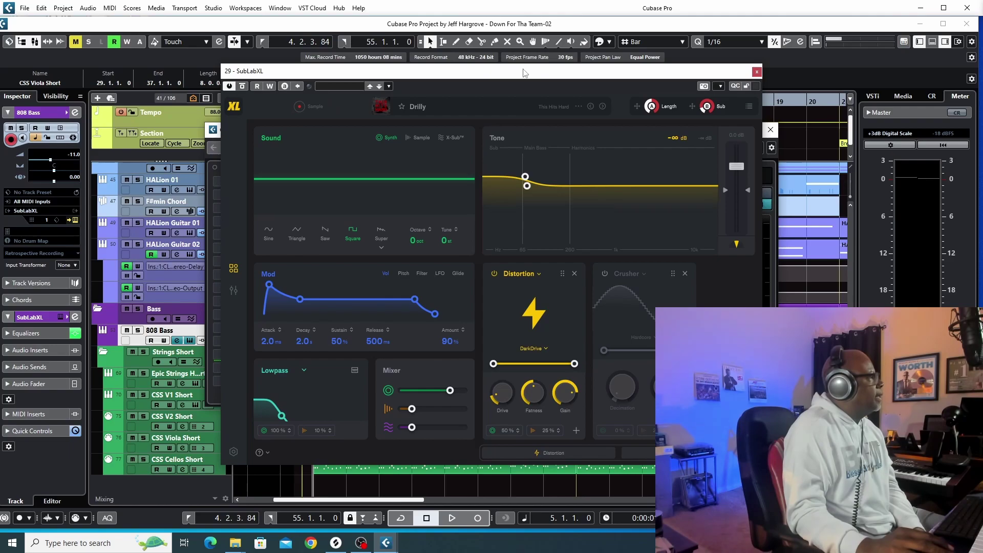
click(756, 72)
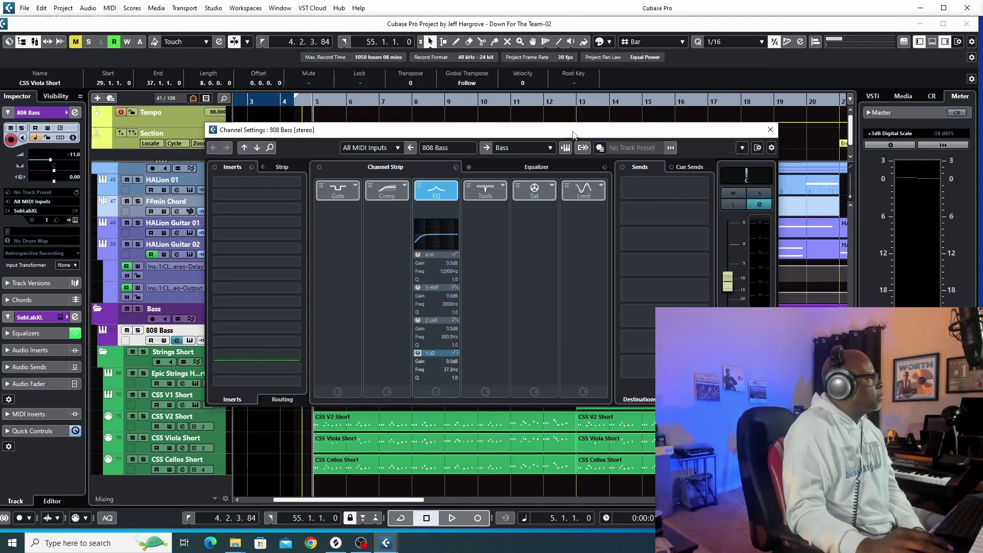
drag(572, 134, 589, 93)
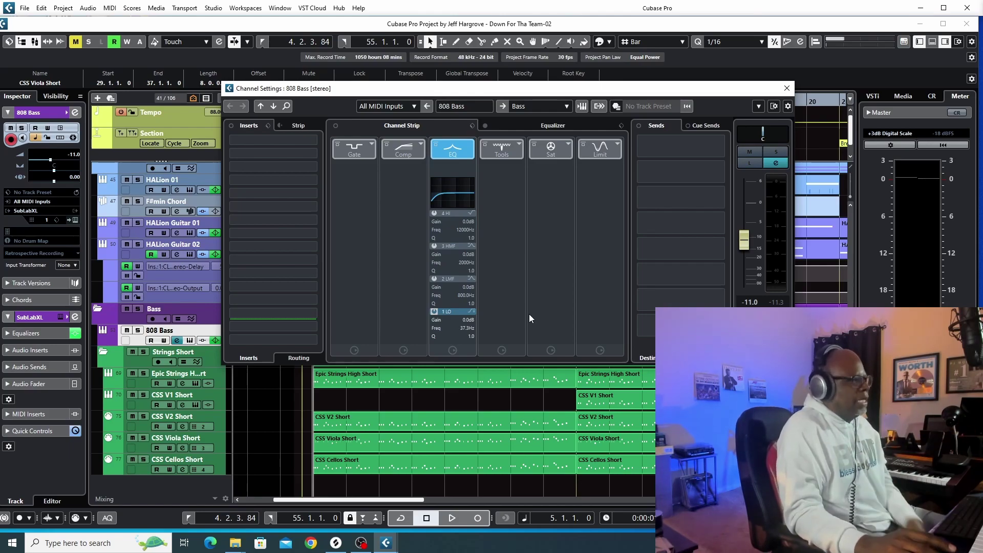
click(784, 87)
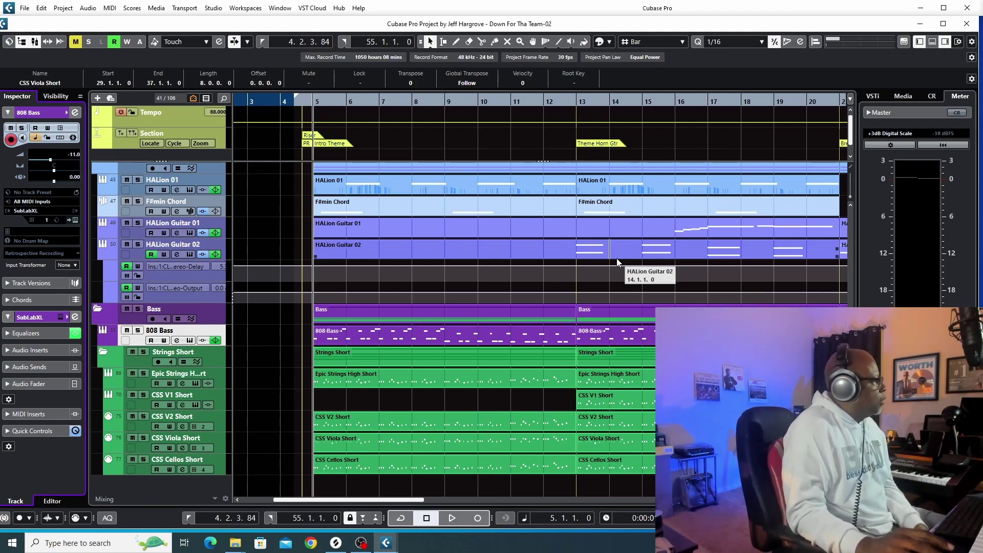
Solo the 808 Bass track and audition it from bar 5 with its SubLabXL instrument open, closing the instrument and stopping playback at the end
click(137, 330)
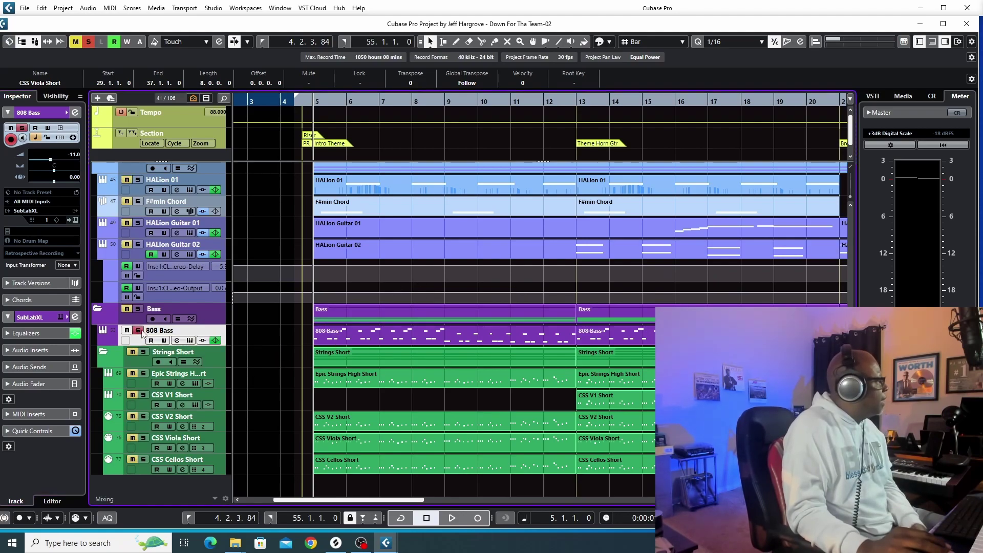
click(189, 341)
key(space)
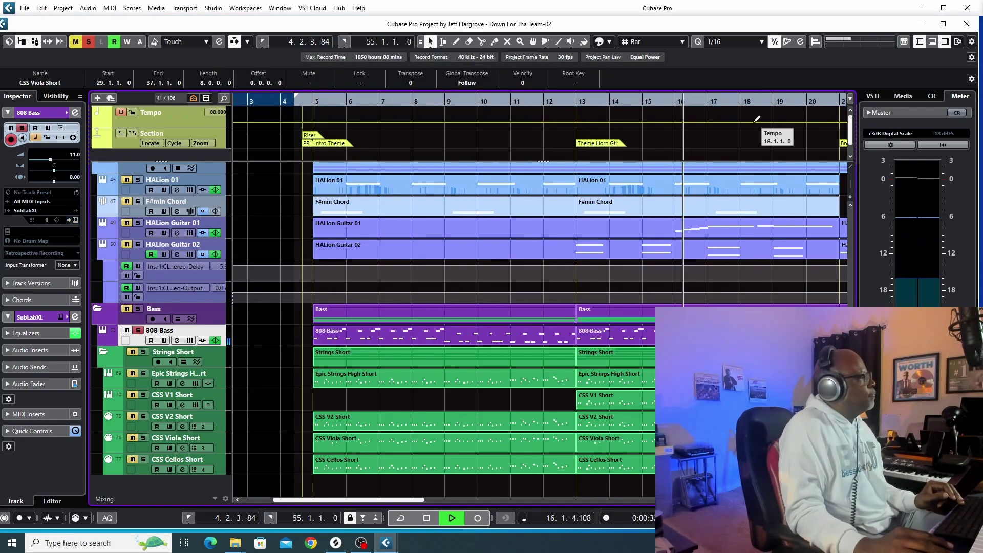
click(757, 71)
key(space)
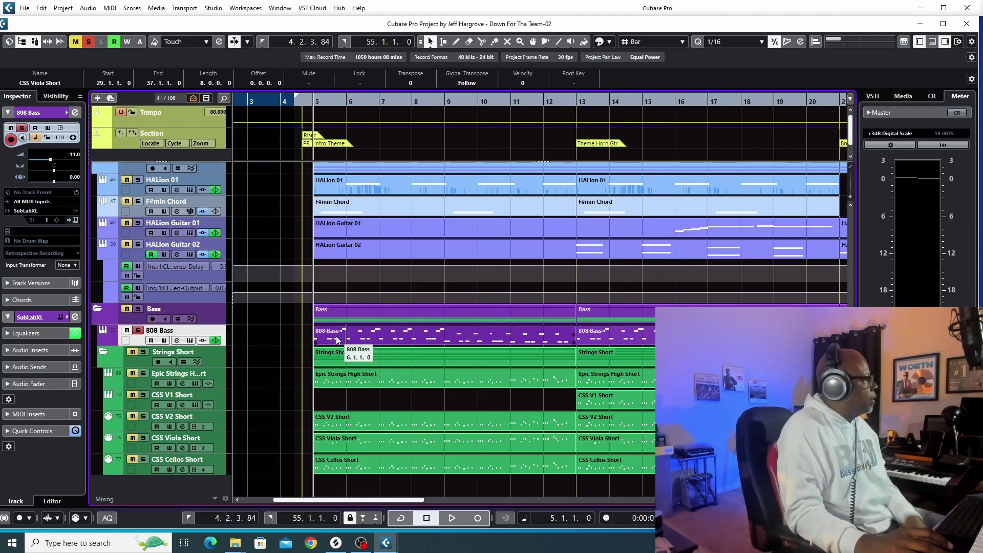
Solo the CB MLB and Brahms 01 brass tracks as well, and audition them with the 808 Bass from bar 5
scroll(337, 340, up, 15)
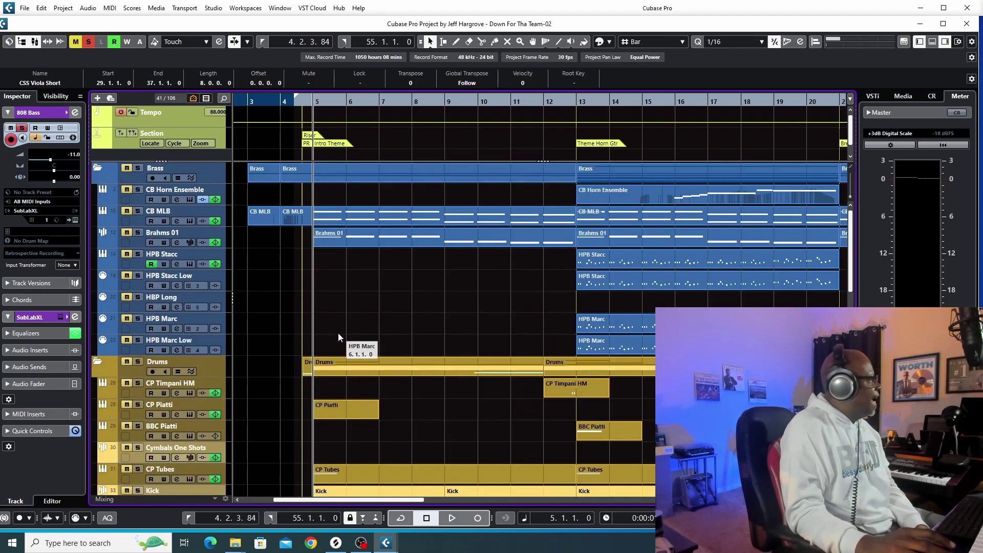
click(137, 211)
click(138, 233)
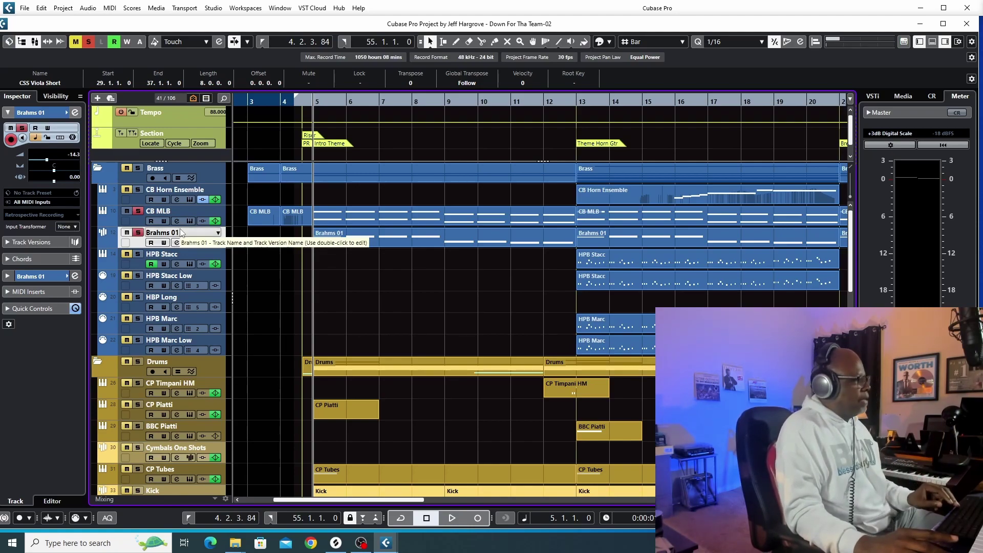
key(space)
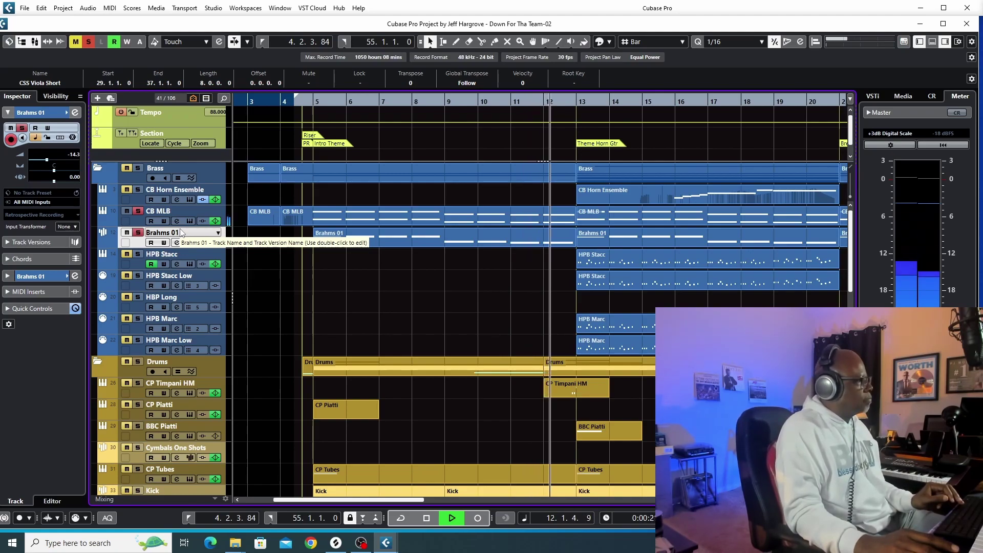
key(space)
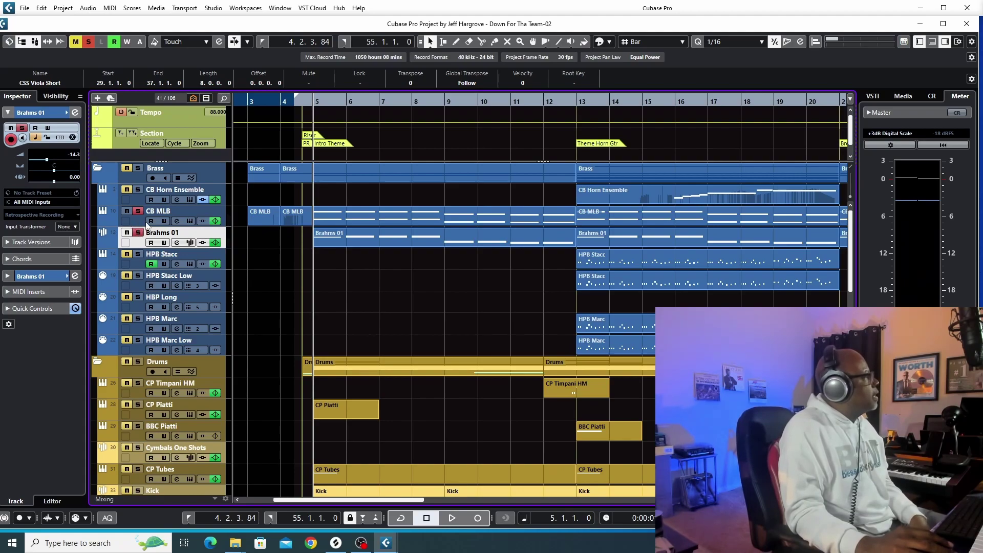
Clear the solo on 808 Bass and Brahms 01, and audition the CB MLB brass track alone from bar 5
scroll(217, 276, down, 8)
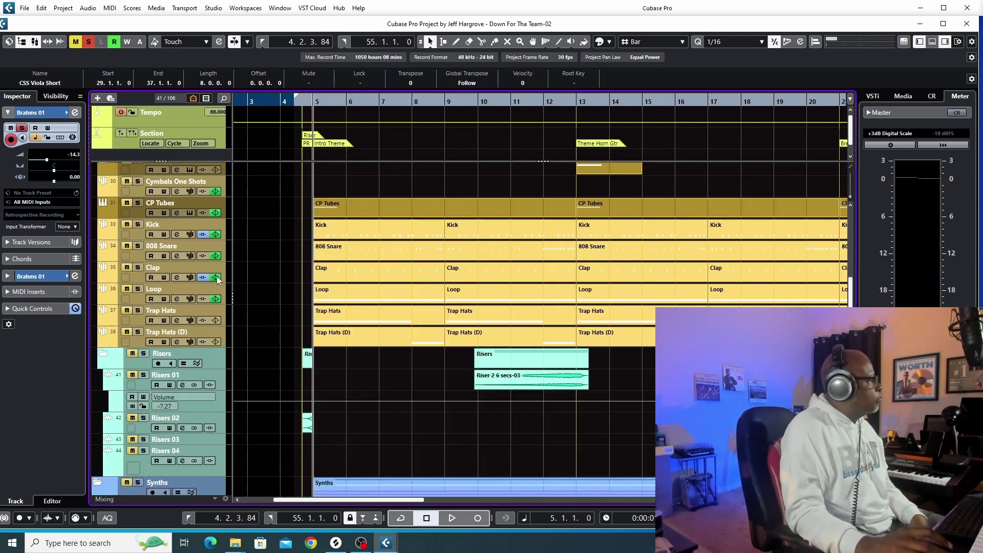
scroll(214, 281, down, 8)
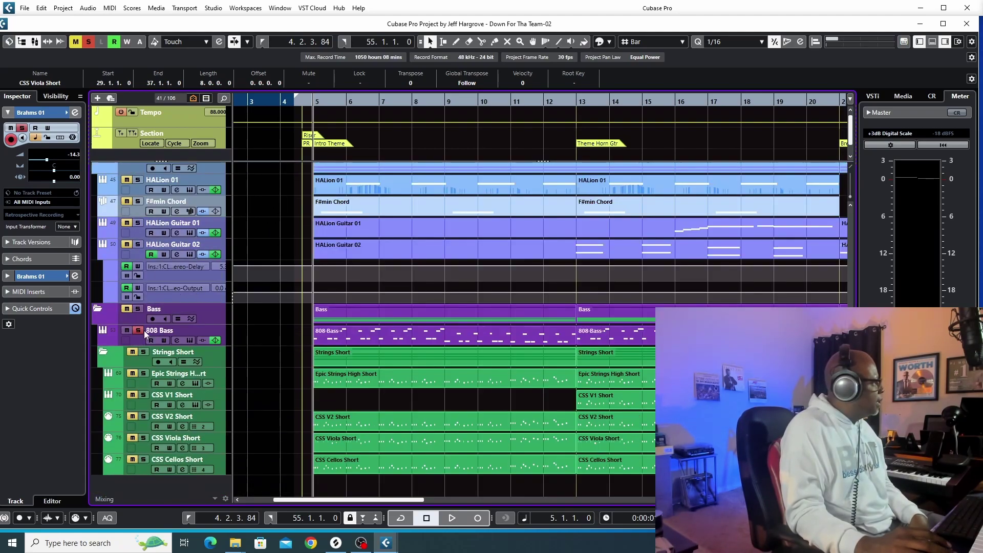
scroll(171, 316, up, 15)
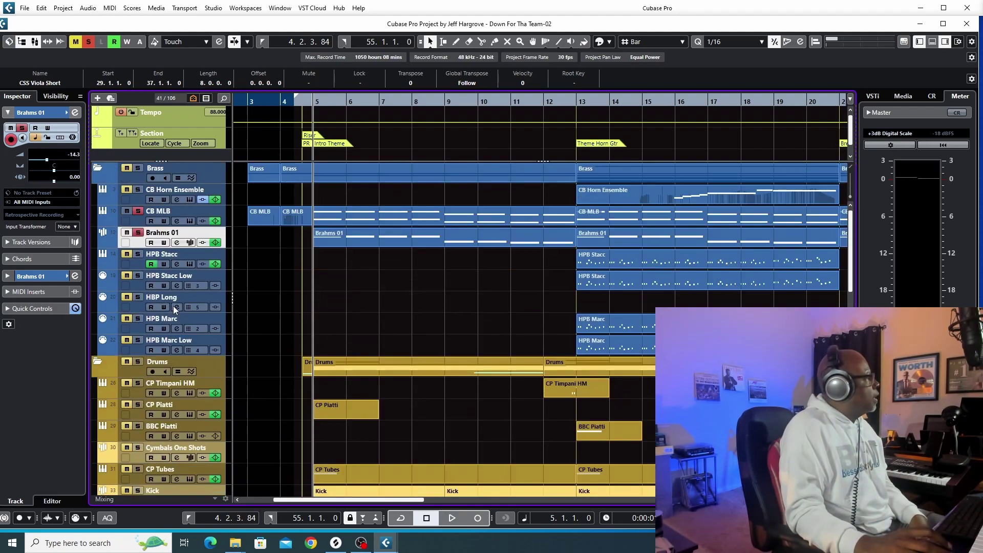
click(137, 233)
key(space)
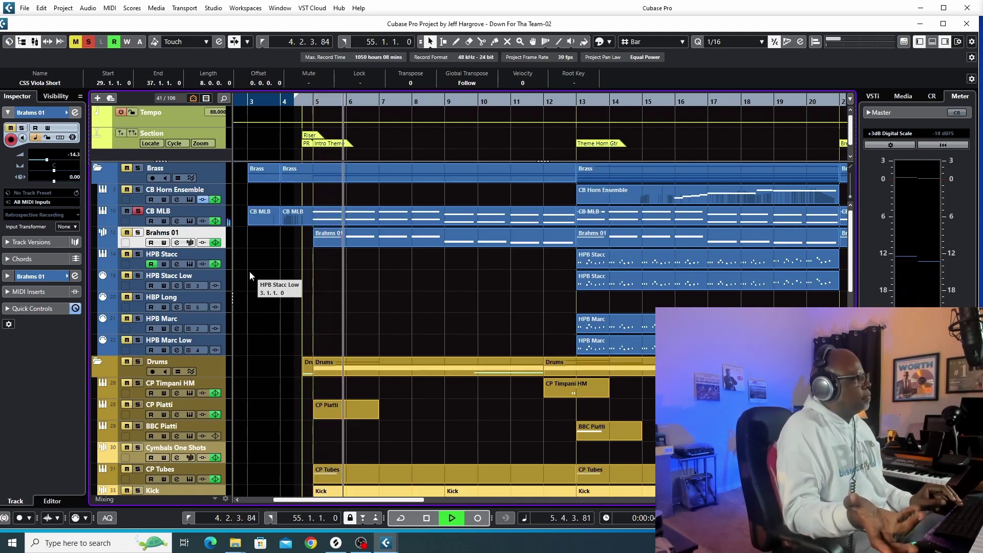
key(space)
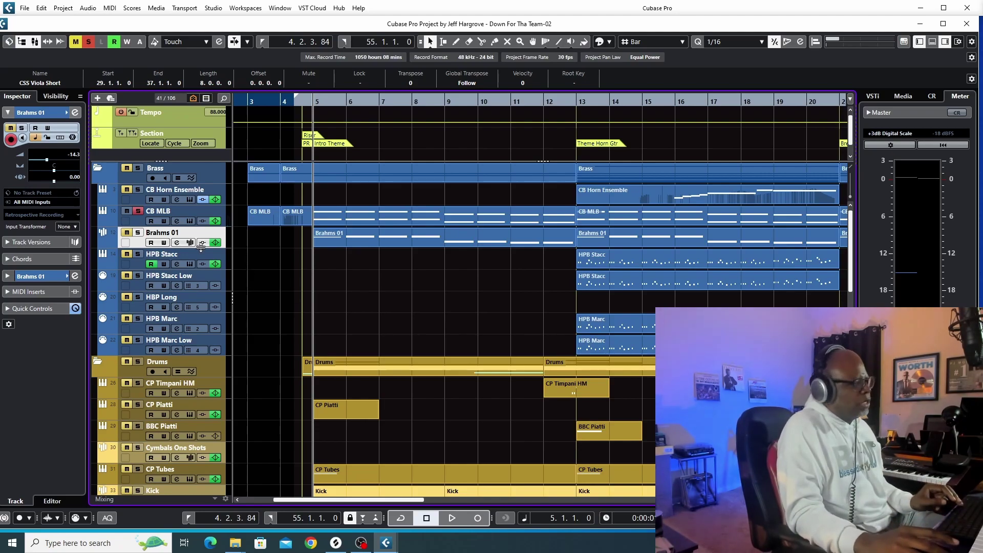
Switch the solo from CB MLB to Brahms 01 and audition that brass track alone from bar 5
click(138, 211)
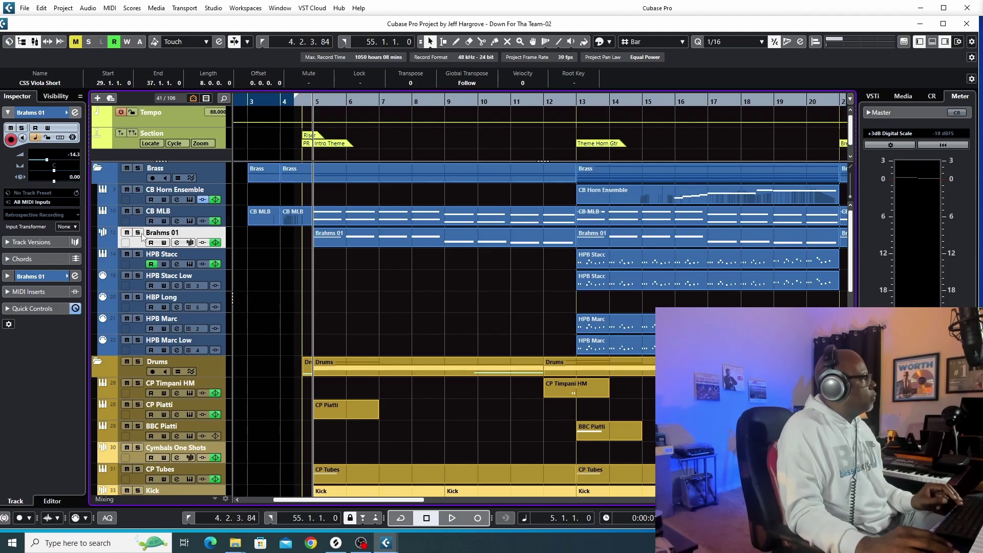
click(138, 233)
key(space)
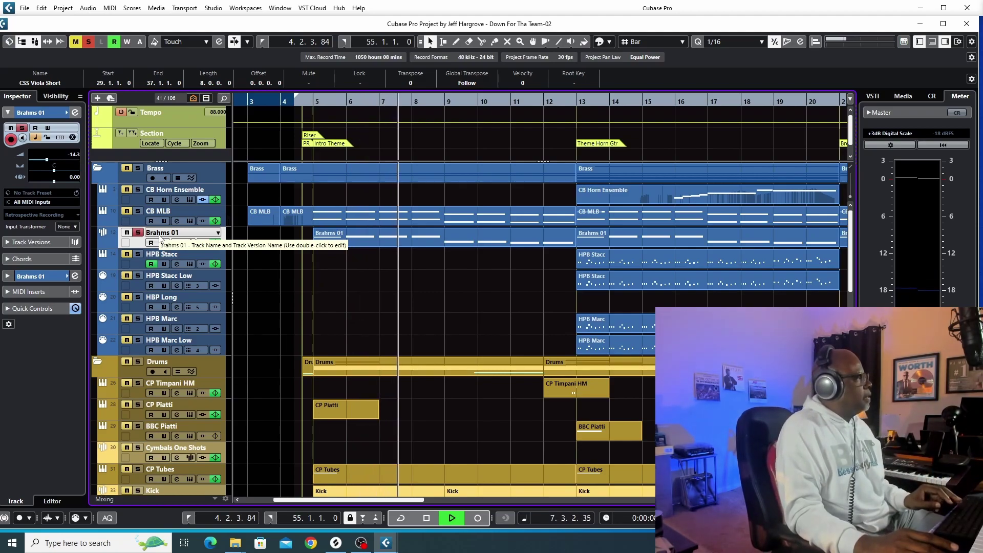
key(space)
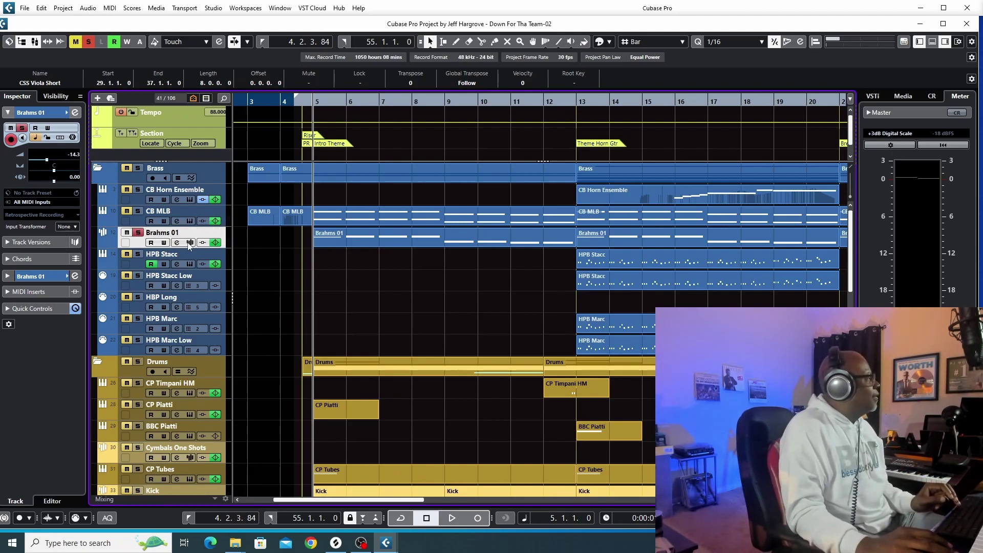
Examine the sample loaded in Brahms 01's Sampler Control, close it, and clear the track's solo
click(191, 243)
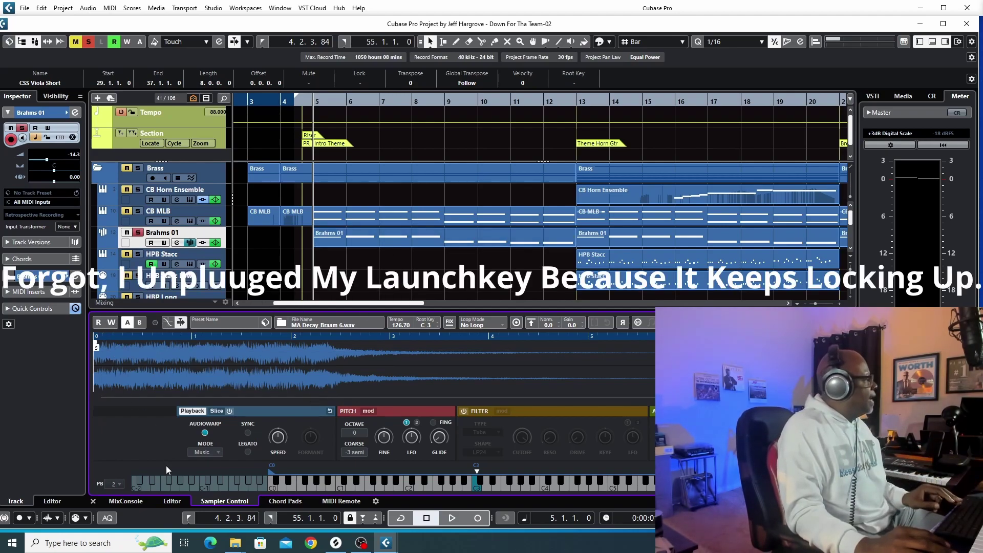
click(93, 501)
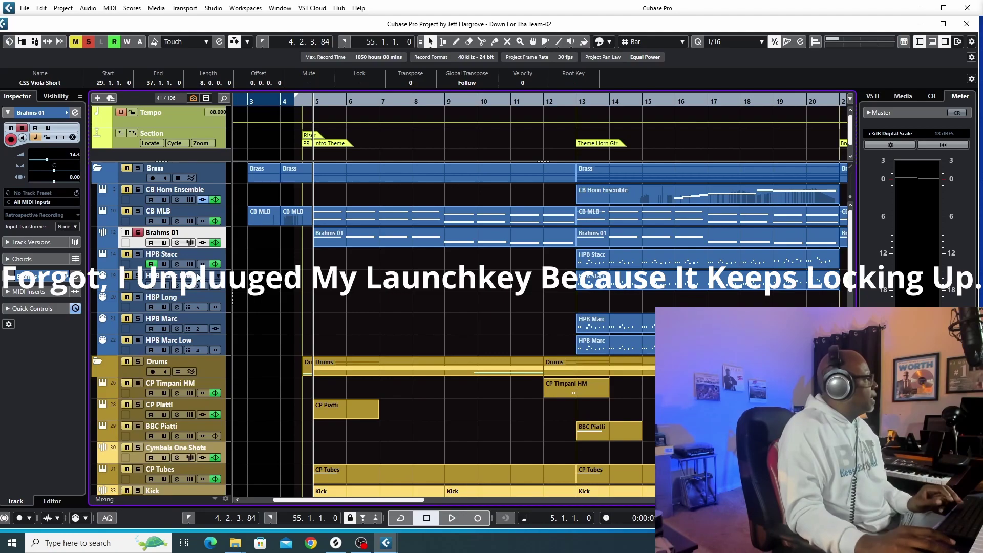
click(138, 233)
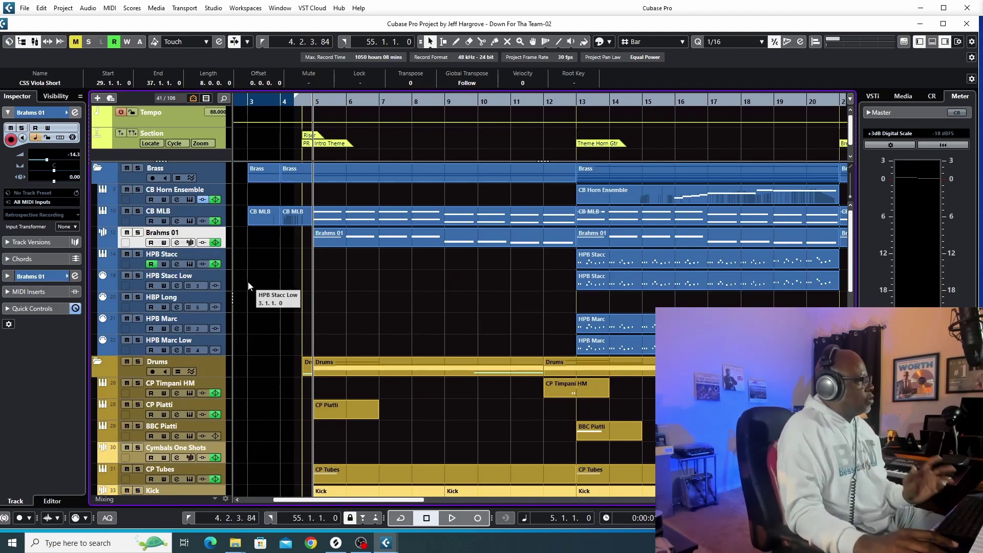
Place the playhead at bar 13, the start of the Theme Horn Gtr section, and solo the CB MLB and Brahms 01 tracks
scroll(472, 311, down, 10)
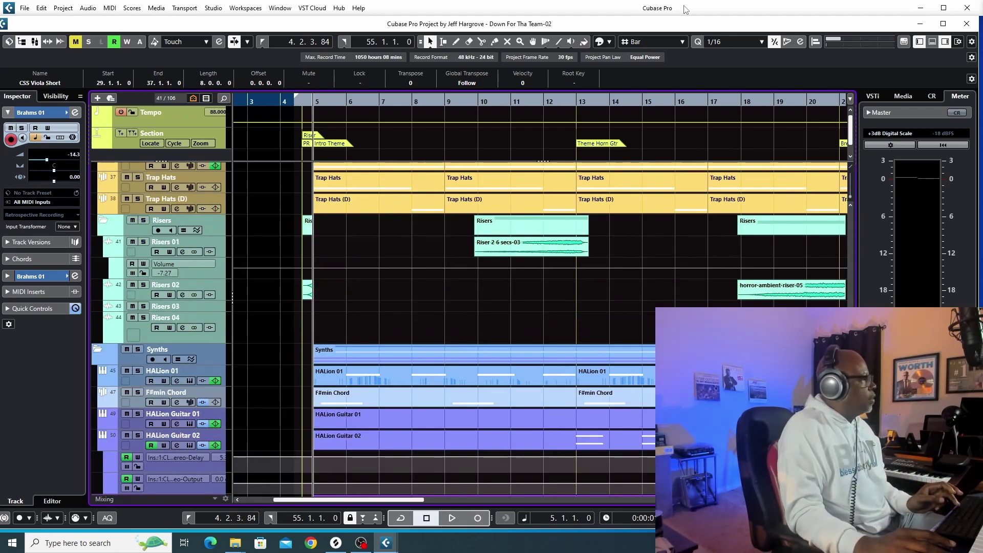
drag(578, 101, 578, 98)
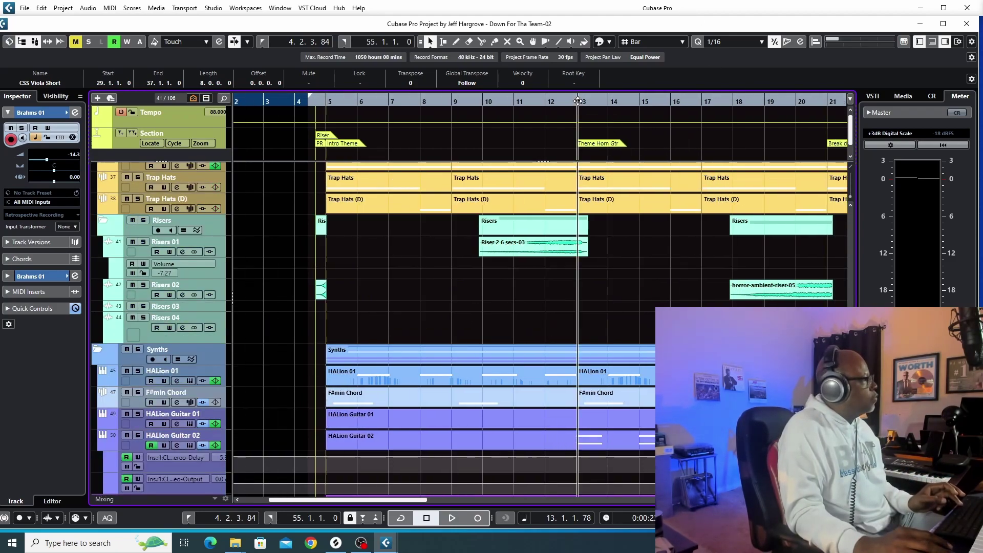
scroll(535, 207, up, 10)
scroll(536, 208, up, 3)
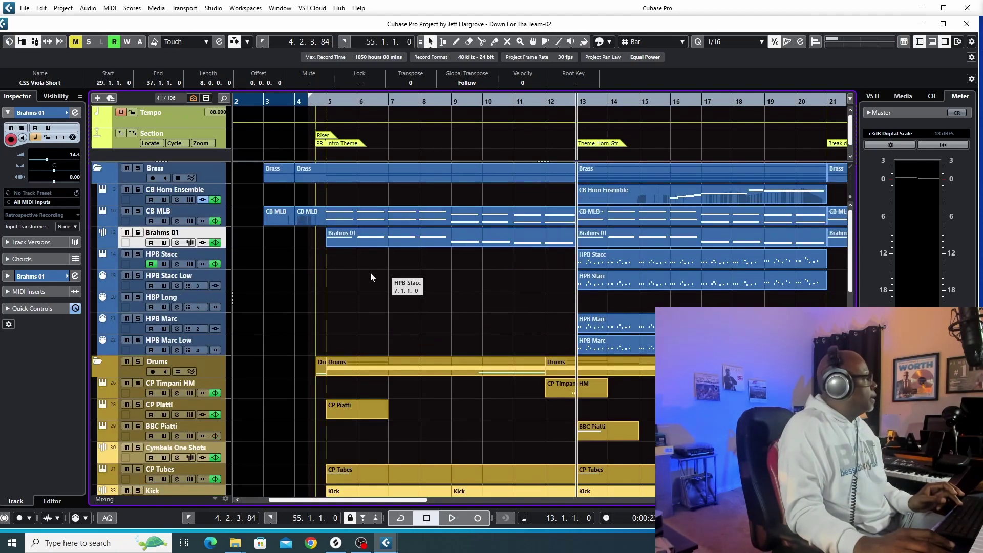
click(136, 210)
click(137, 233)
Solo HALion Guitar 02 as well and audition it together with the low brass from bar 13
scroll(613, 205, down, 20)
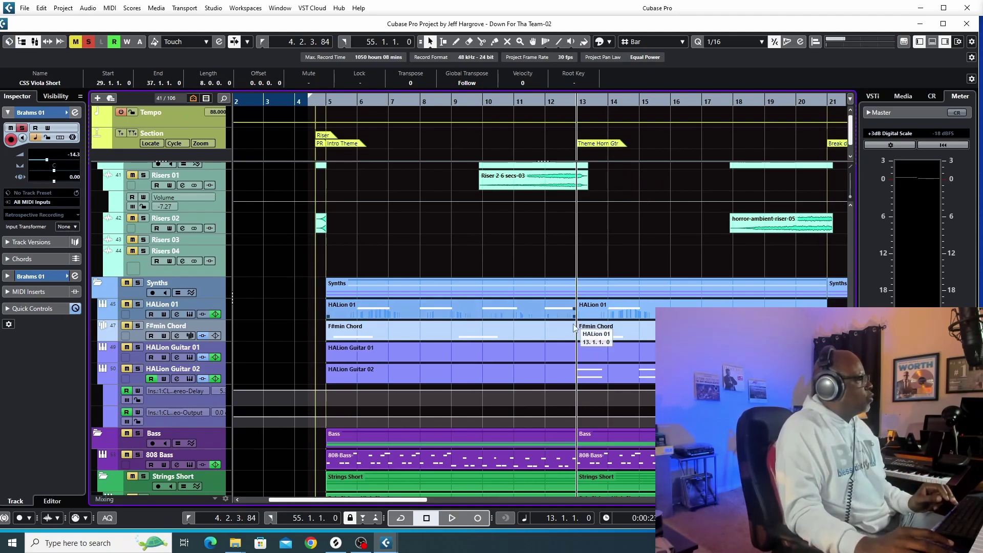
click(137, 371)
key(space)
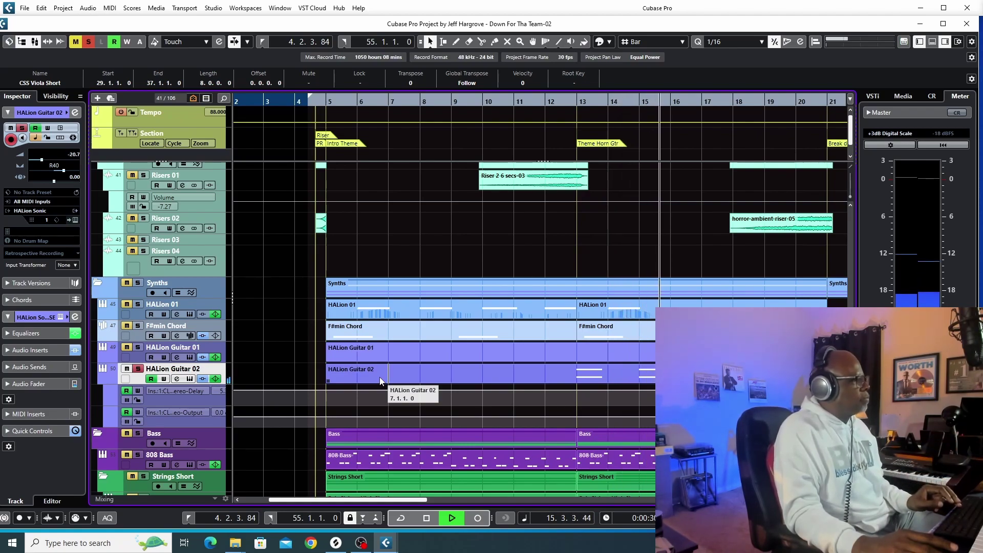
key(space)
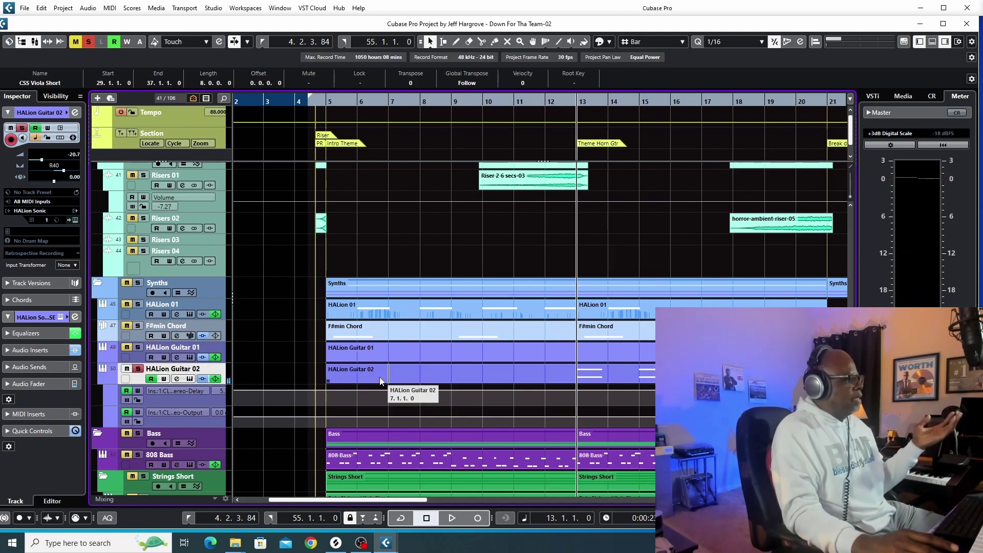
Open the CLA Guitars Stereo insert from HALion Guitar 02's channel settings and move its window over the arrangement for inspection
click(175, 378)
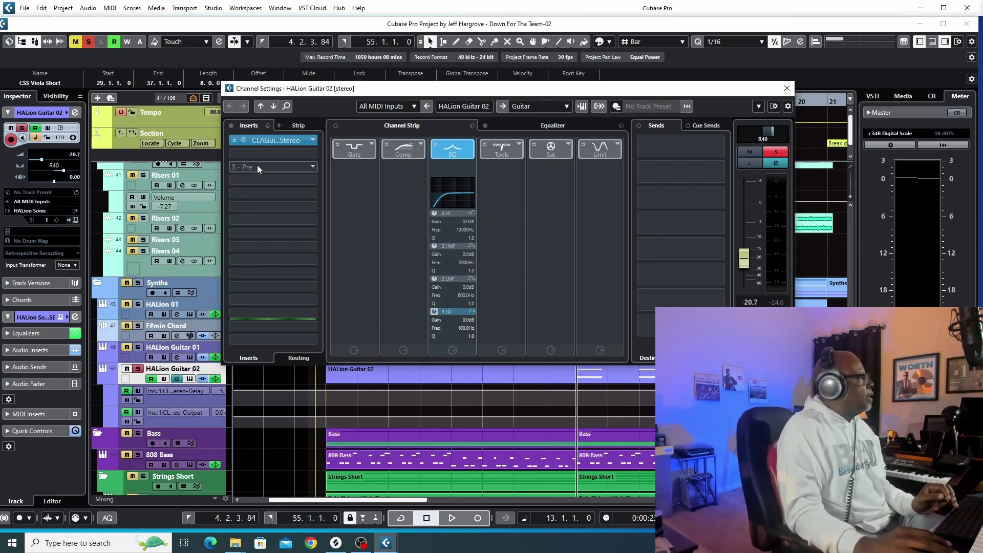
click(275, 139)
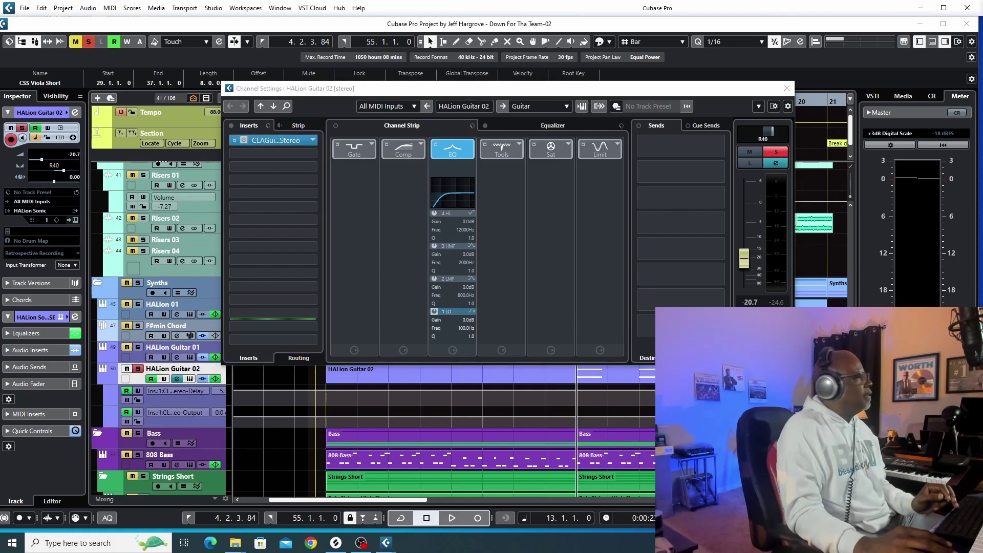
drag(893, 120, 503, 110)
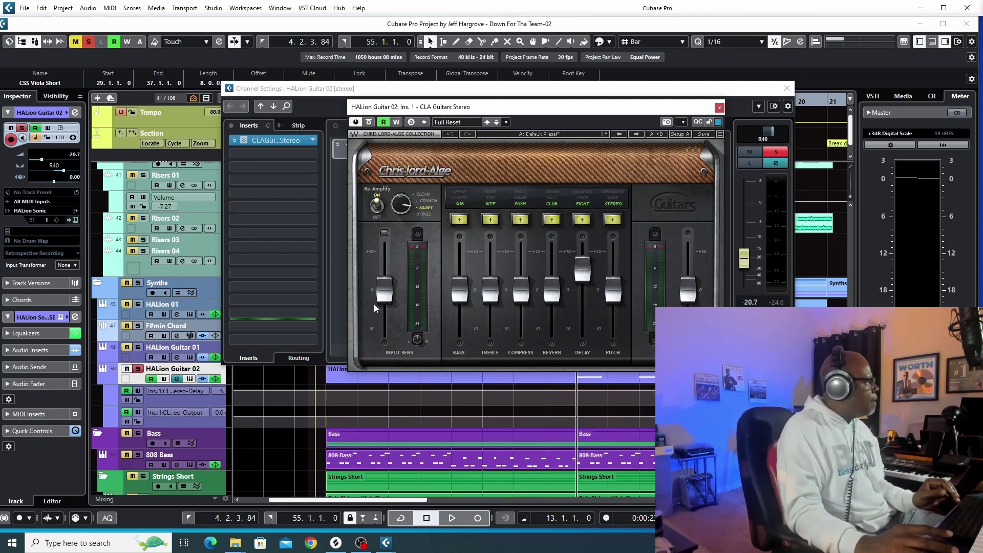
Clear the solo on CB MLB and Brahms 01, and audition HALion Guitar 02 alone from bar 13 with CLA Guitars open
scroll(197, 250, up, 10)
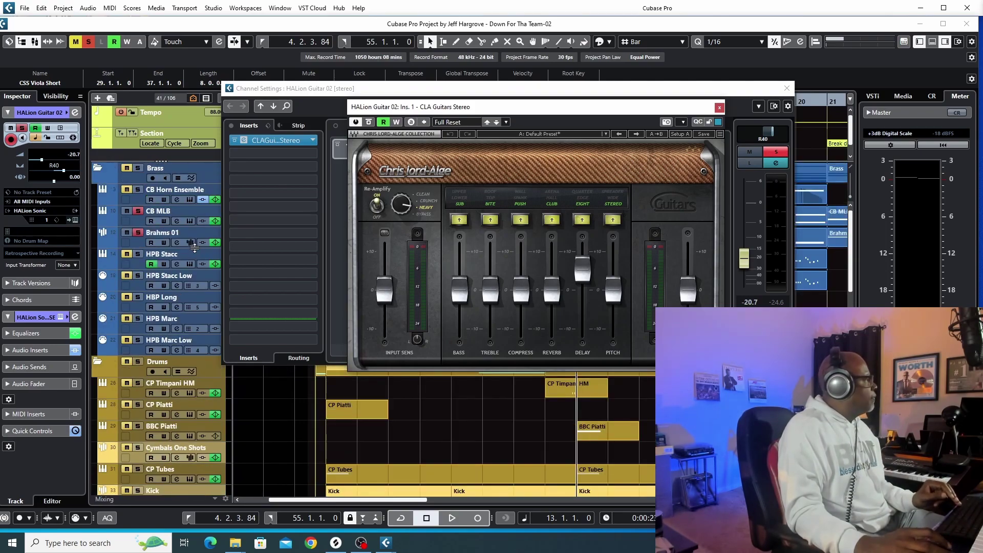
click(147, 234)
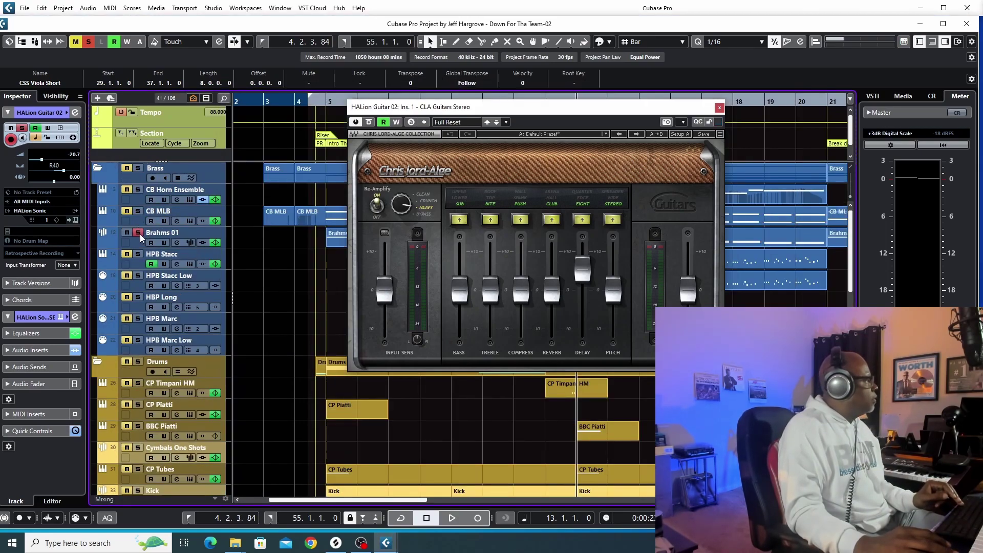
scroll(331, 313, down, 10)
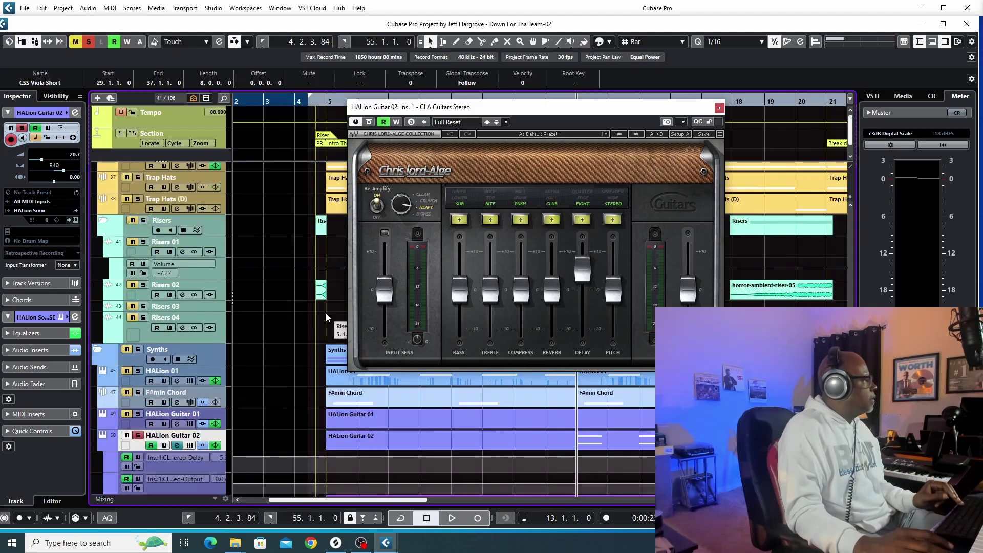
key(space)
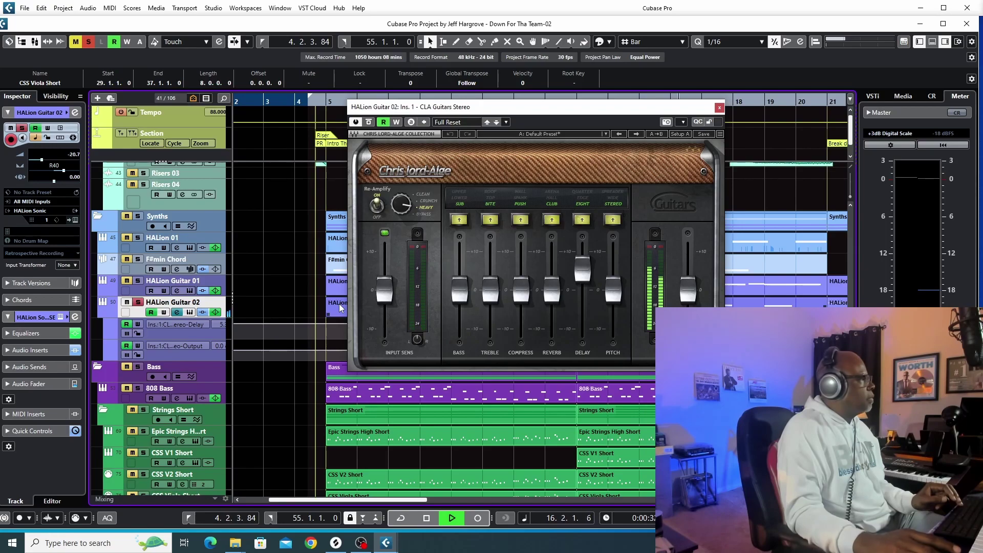
key(space)
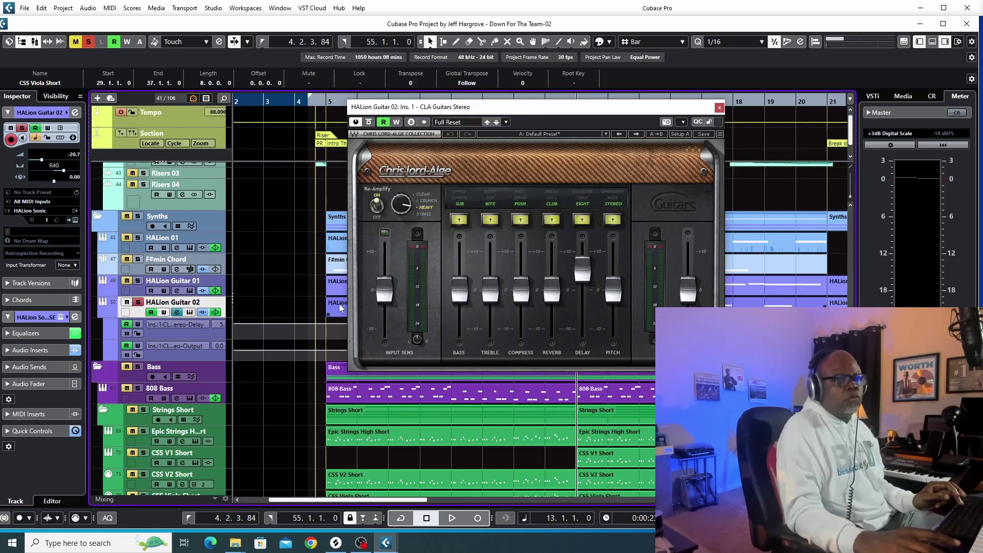
Audition HALion Guitar 02 with Re-Amplify switched off and back on in CLA Guitars, and close the plug-in
click(378, 215)
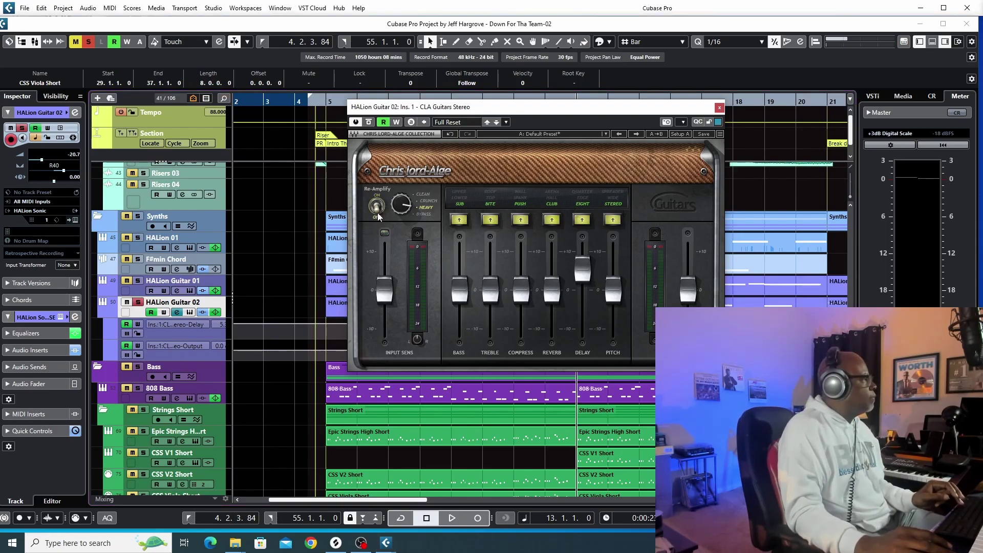
key(space)
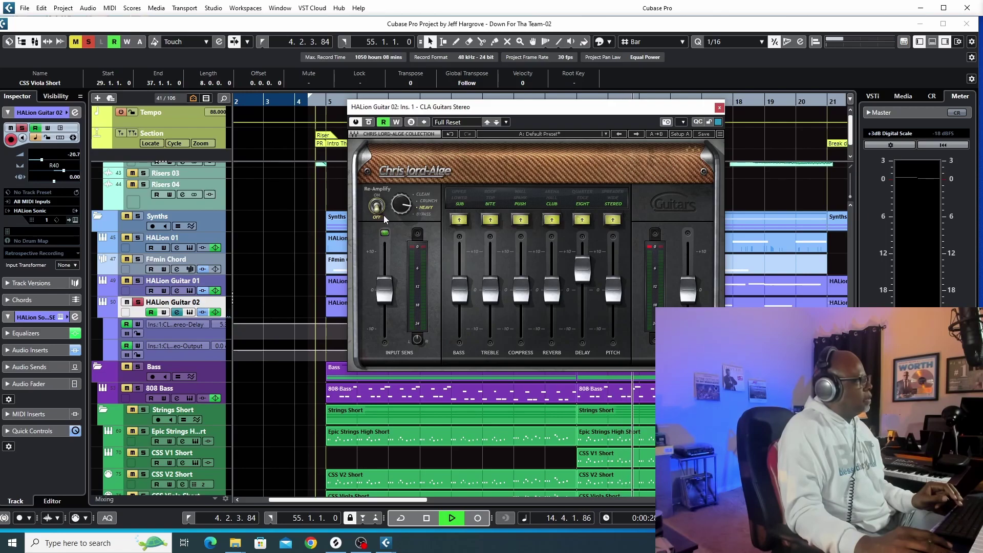
key(space)
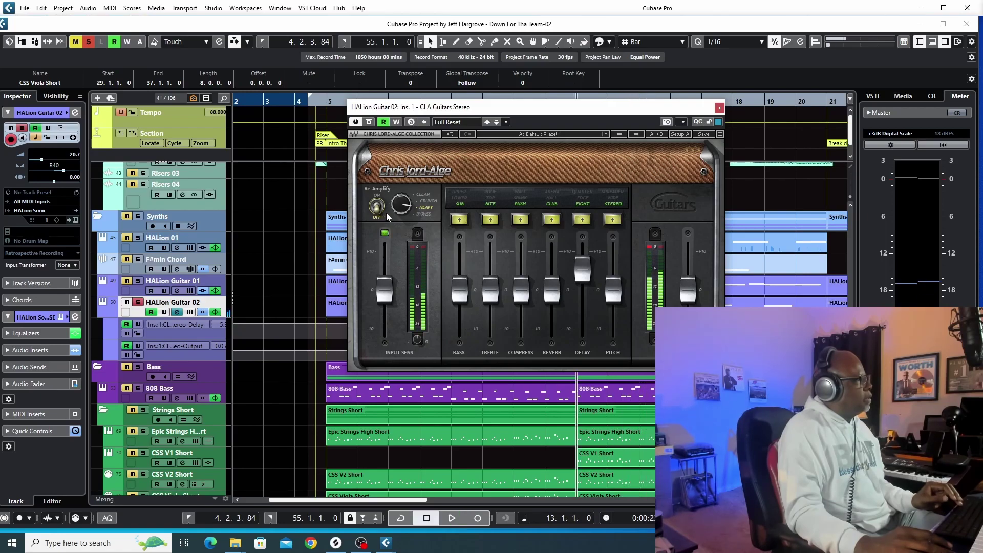
click(376, 203)
key(space)
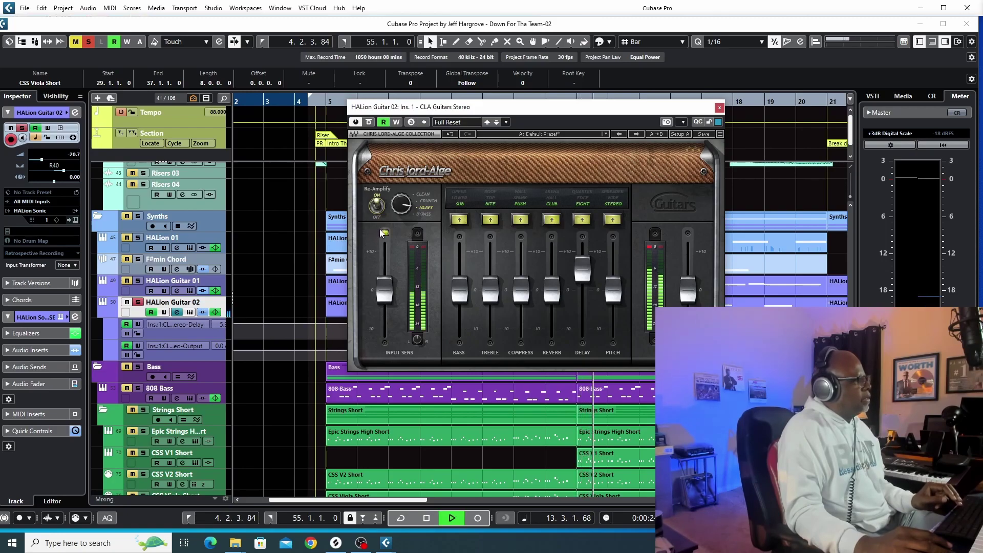
key(space)
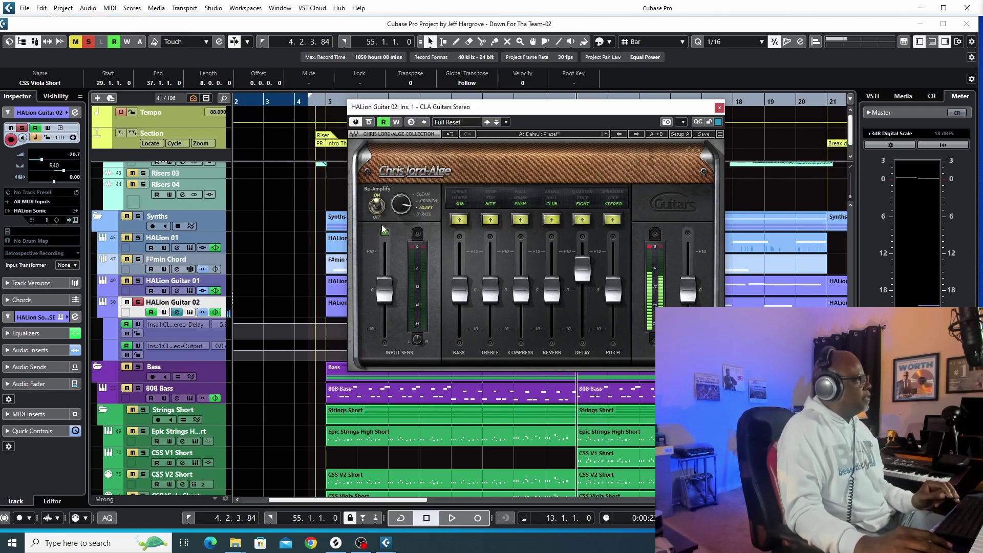
click(719, 107)
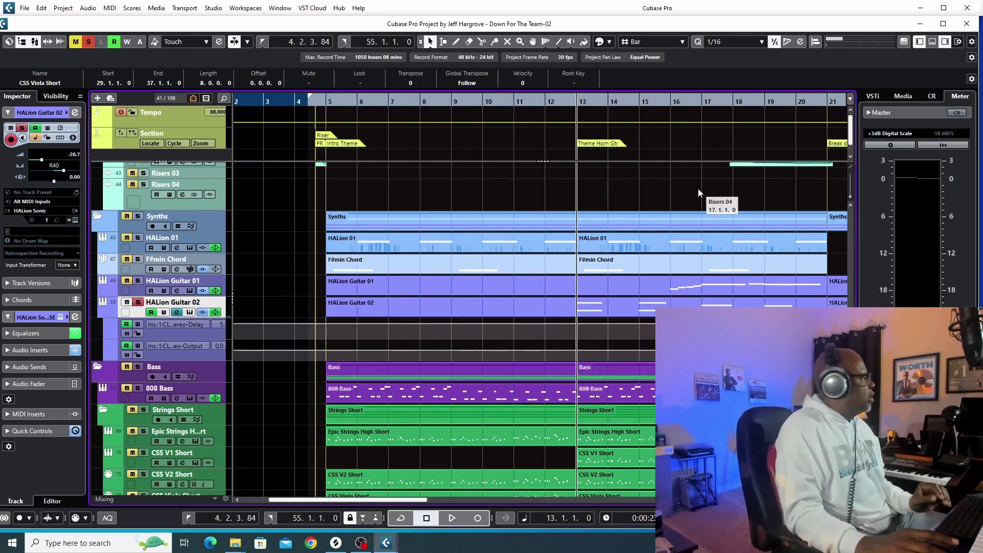
Clear the solo on HALion Guitar 02 and look through the track list for the drum tracks
click(138, 302)
scroll(126, 247, up, 10)
scroll(126, 240, up, 6)
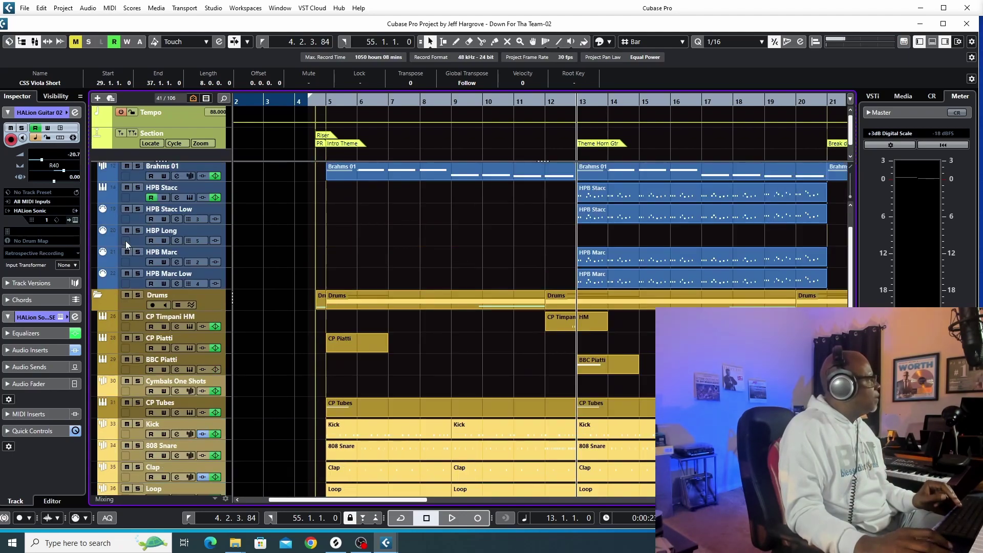
scroll(139, 244, down, 15)
scroll(139, 244, down, 3)
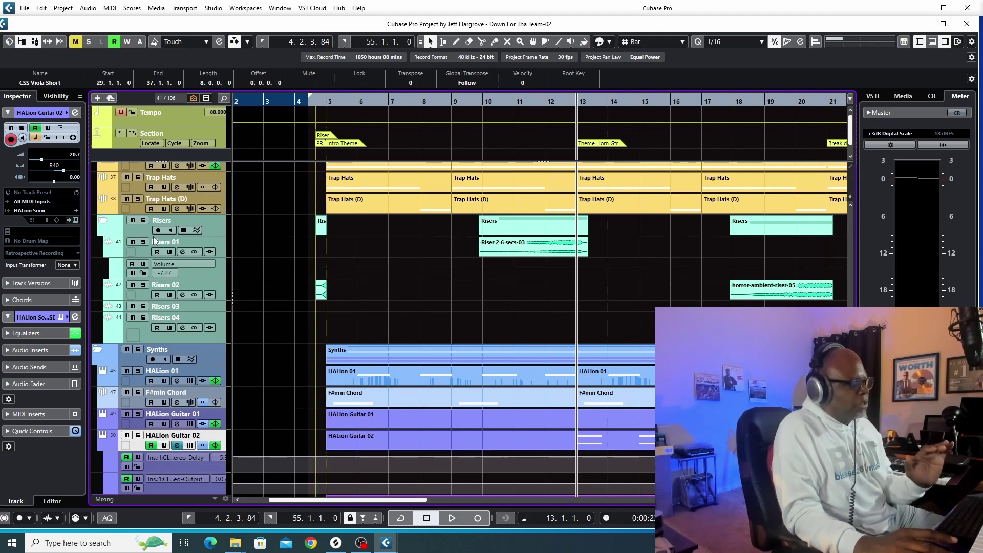
scroll(225, 263, up, 5)
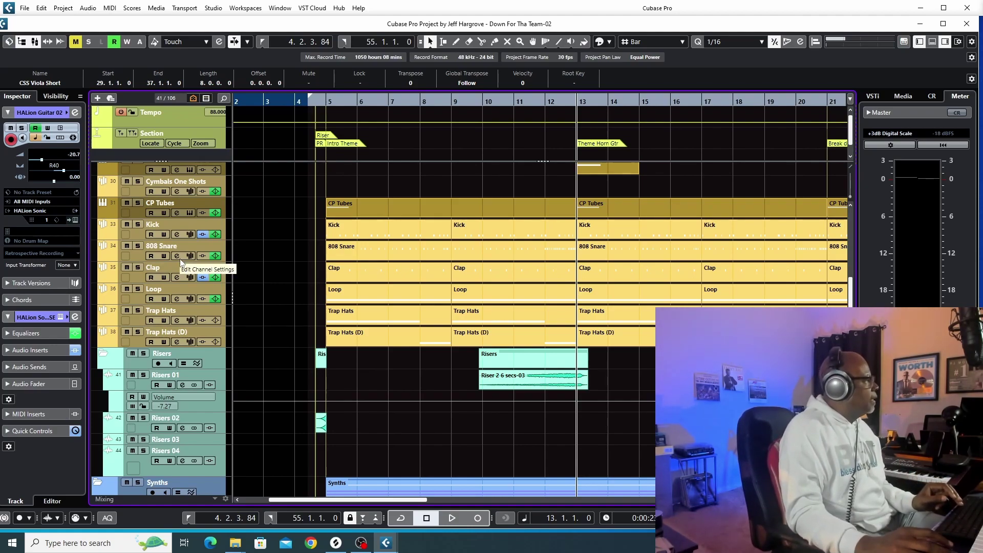
Solo Kick, 808 Snare, Clap, Loop, Trap Hats and Trap Hats (D), and audition them together from bar 13
click(137, 225)
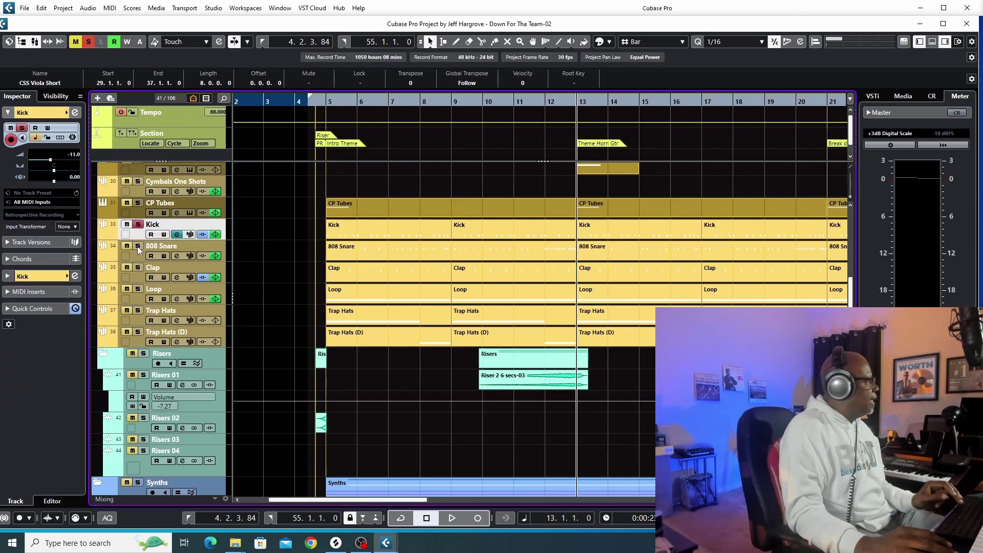
click(137, 247)
click(138, 267)
click(137, 289)
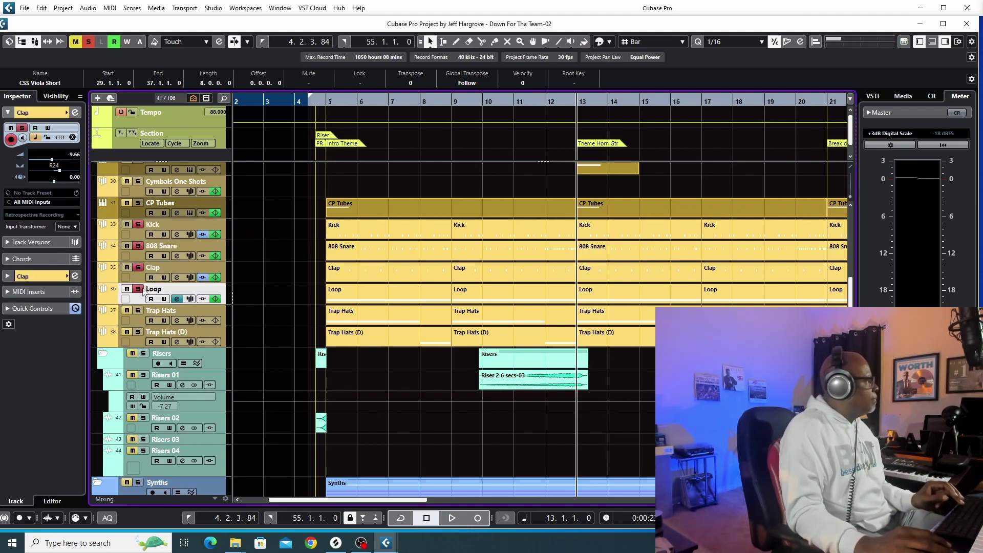
click(138, 311)
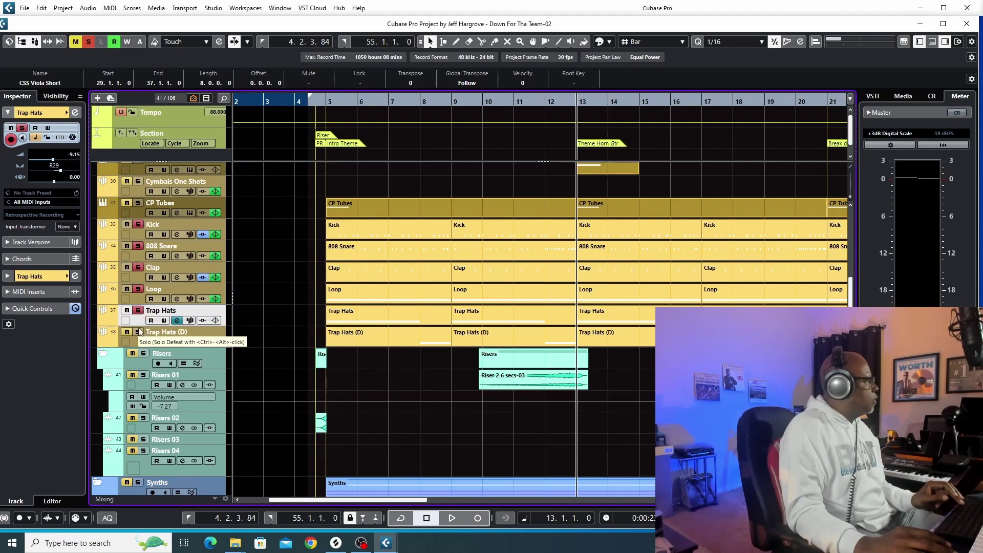
click(139, 332)
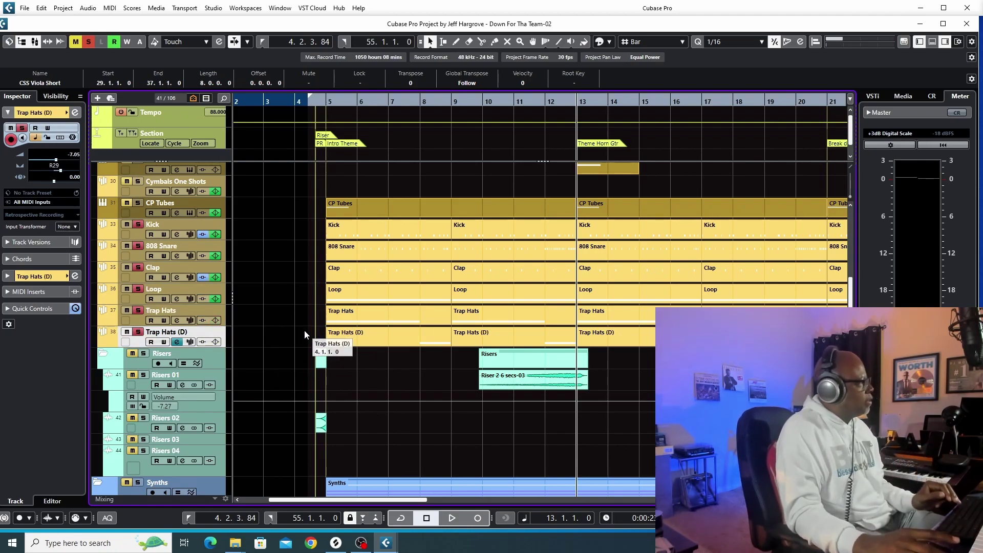
key(space)
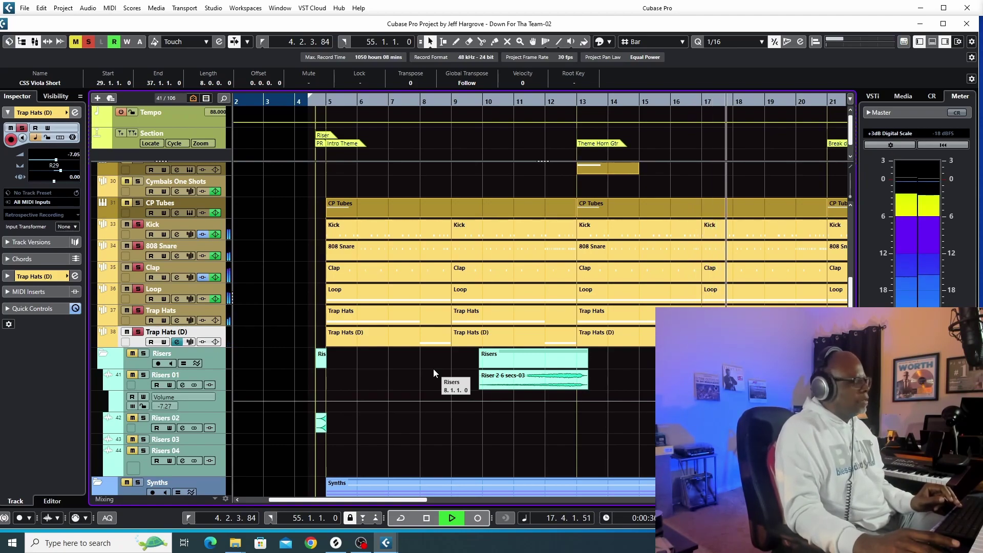
key(space)
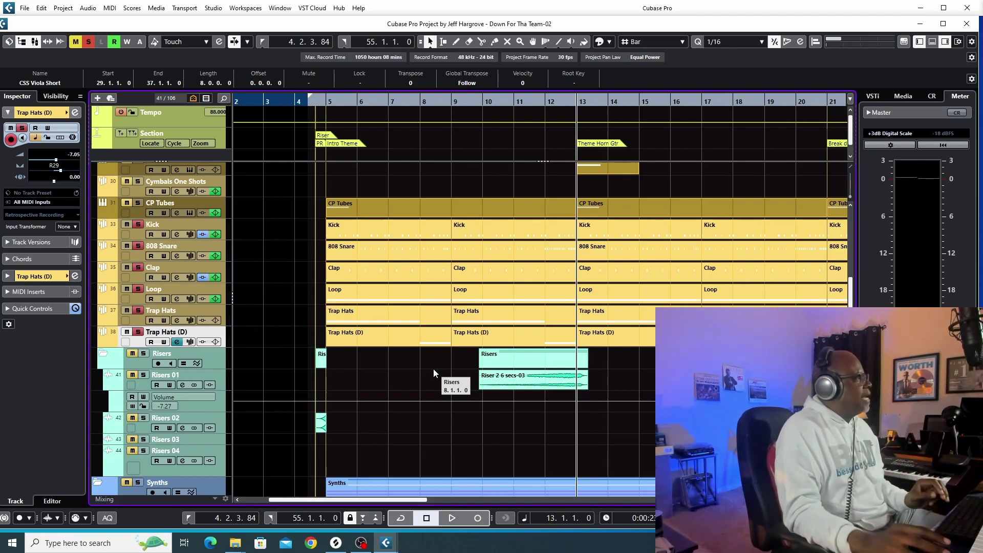
Move the playback position to bar 5 and clear the drum solos so that only Kick stays soloed
click(328, 101)
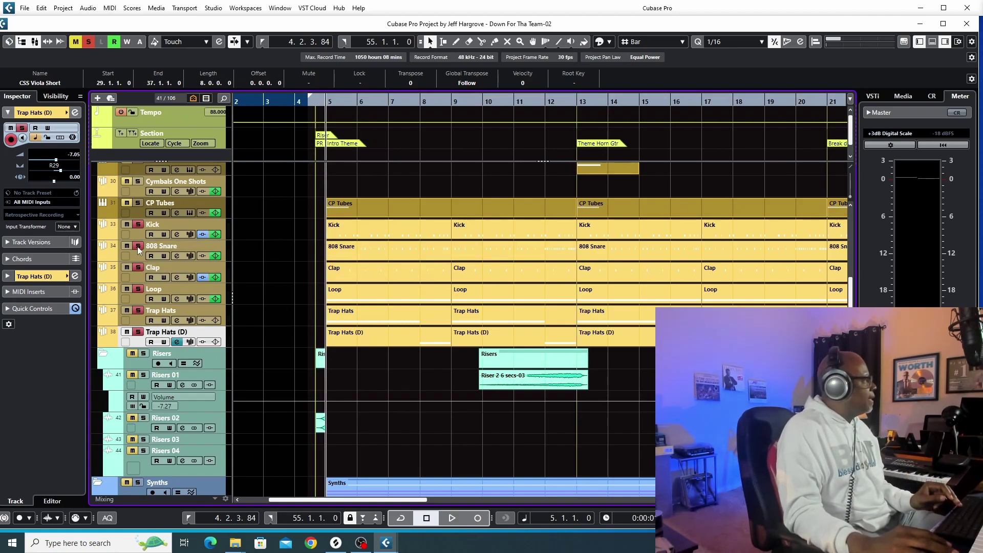
click(138, 310)
click(138, 332)
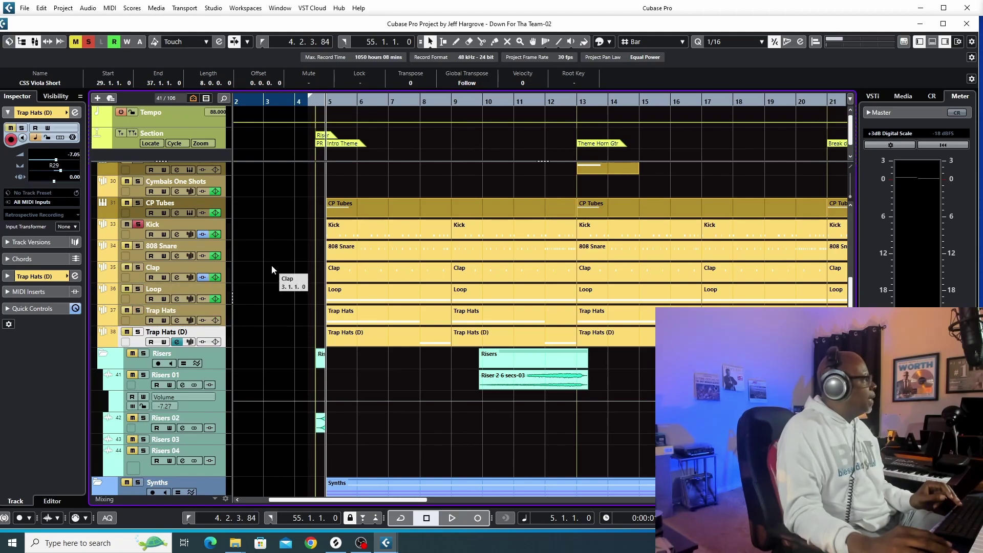
click(75, 112)
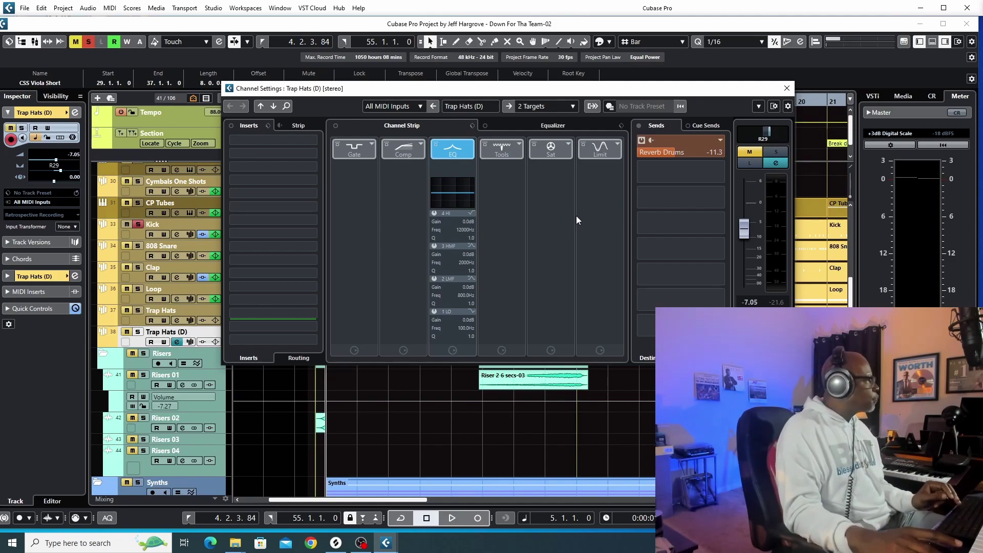
click(786, 88)
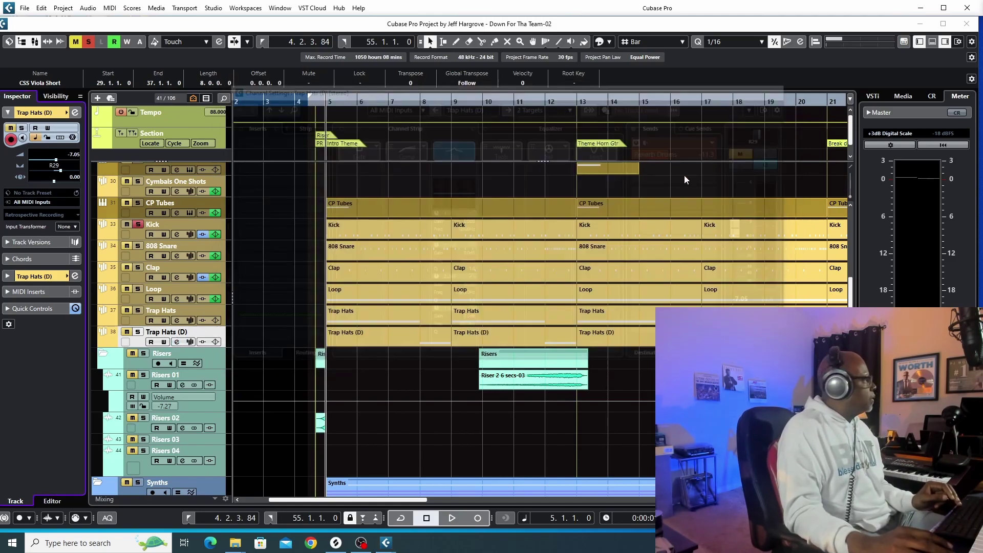
click(139, 234)
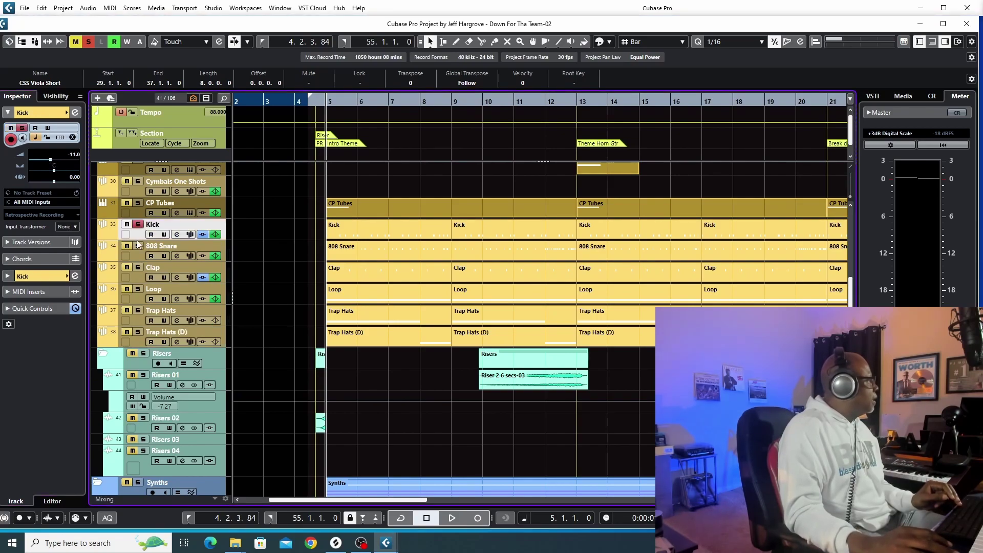
click(76, 112)
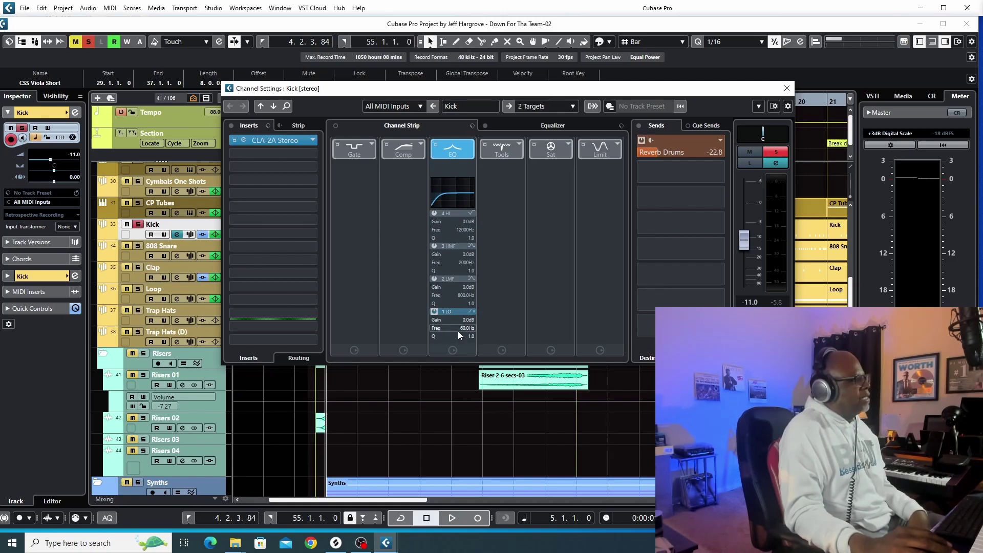
click(280, 141)
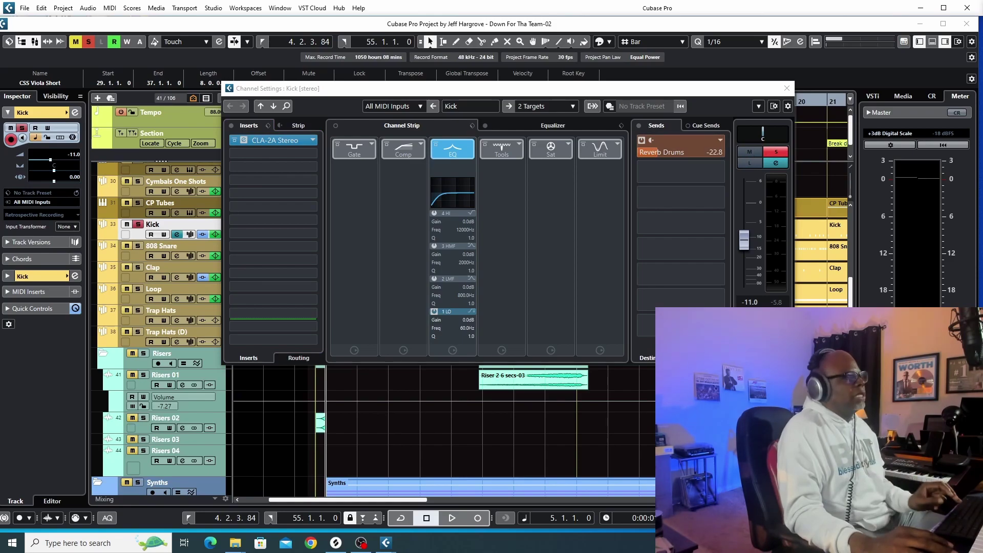
drag(720, 132, 411, 123)
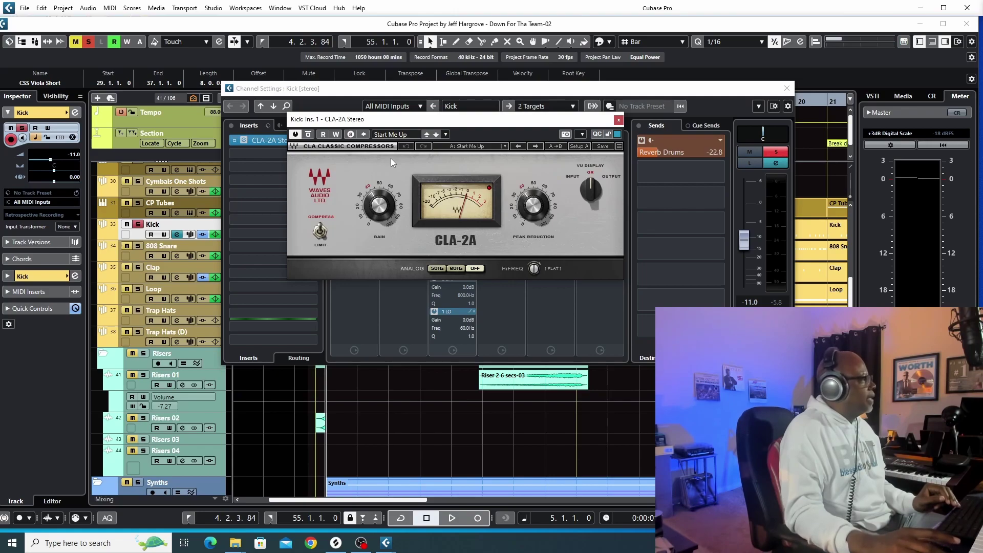
Audition the soloed Kick from bar 5 with CLA-2A active and with it bypassed
key(space)
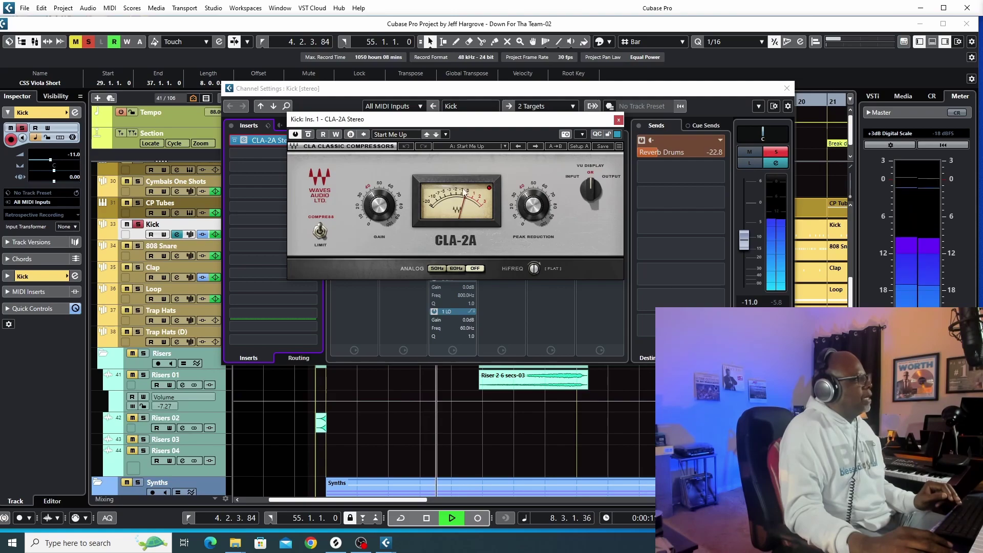
key(space)
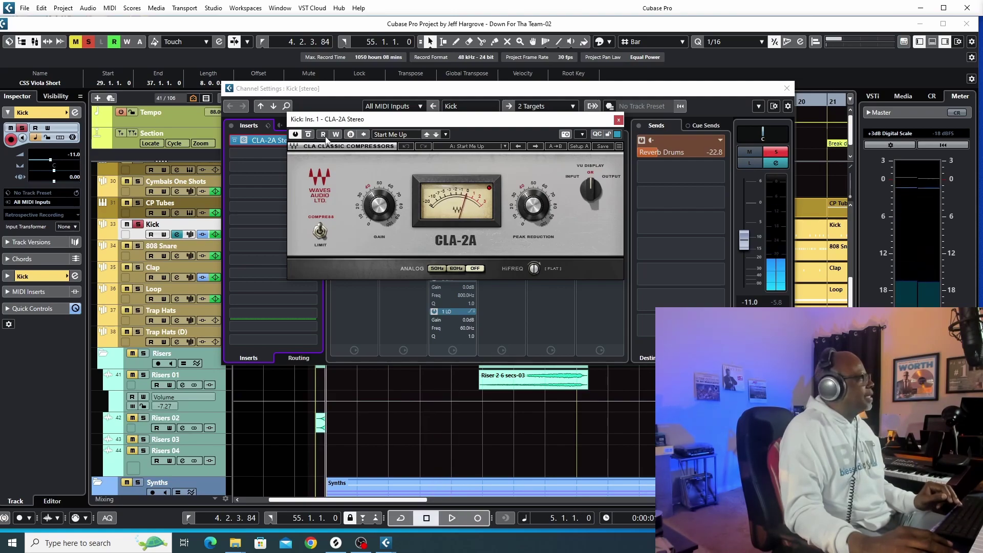
click(308, 134)
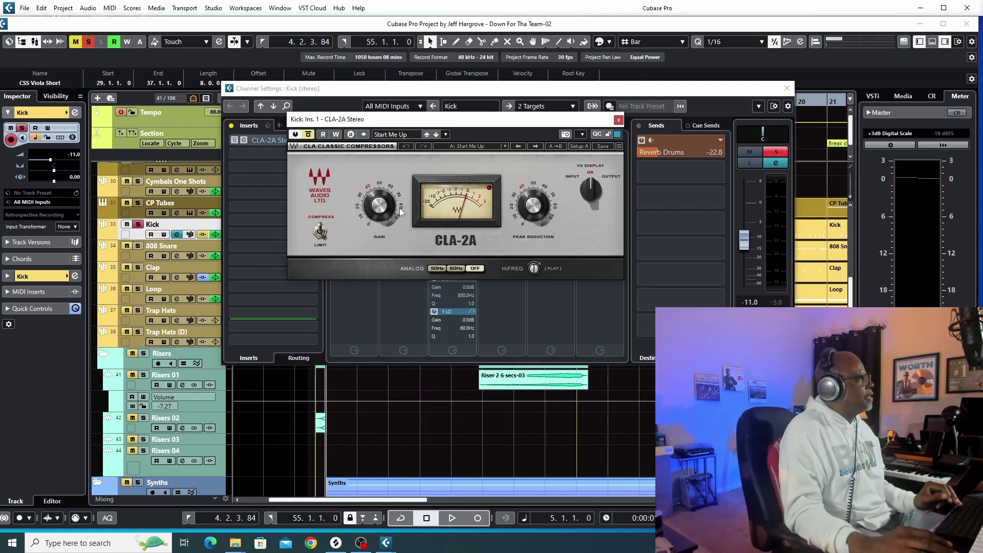
key(space)
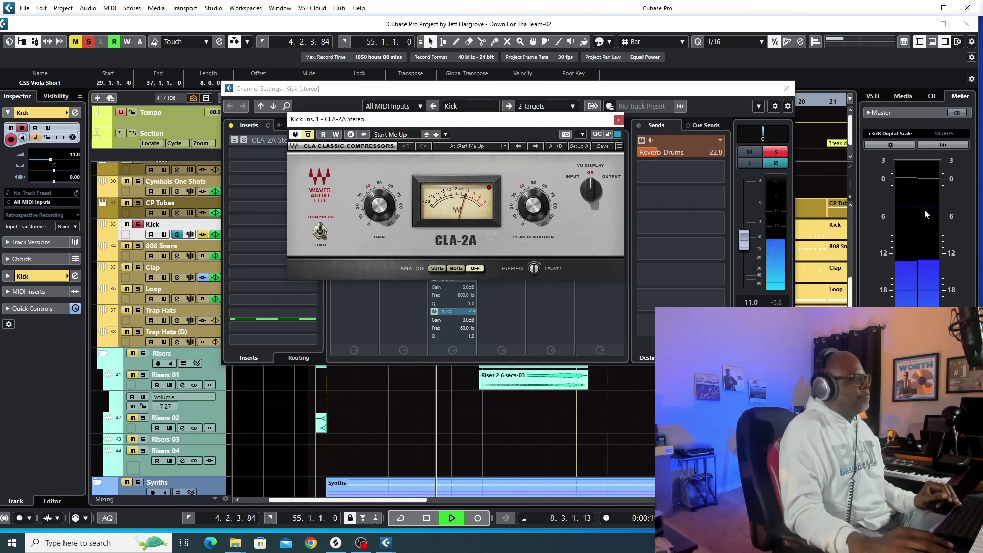
key(space)
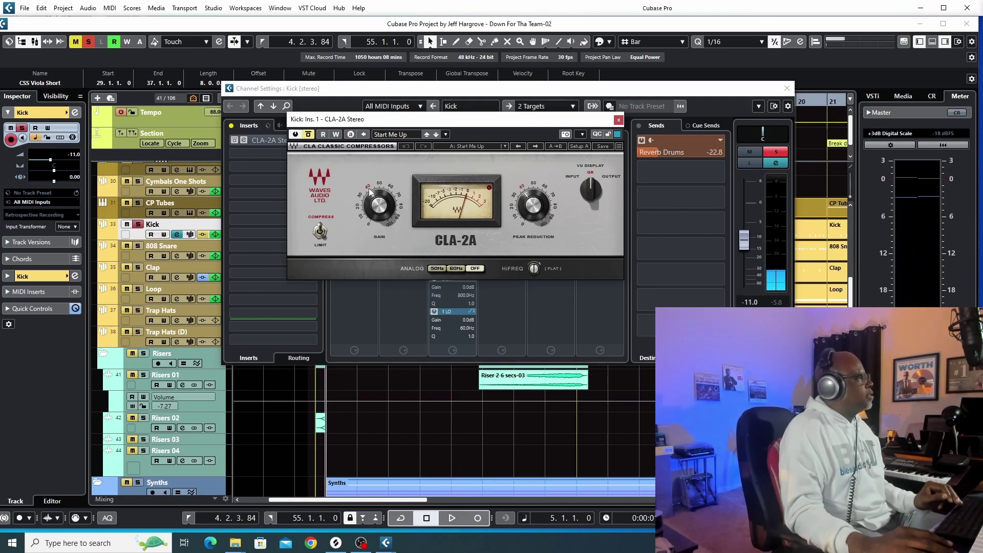
Reactivate CLA-2A on the Kick, audition it again from bar 5, and close the plug-in and channel settings
click(308, 136)
mouse_move(390, 214)
key(space)
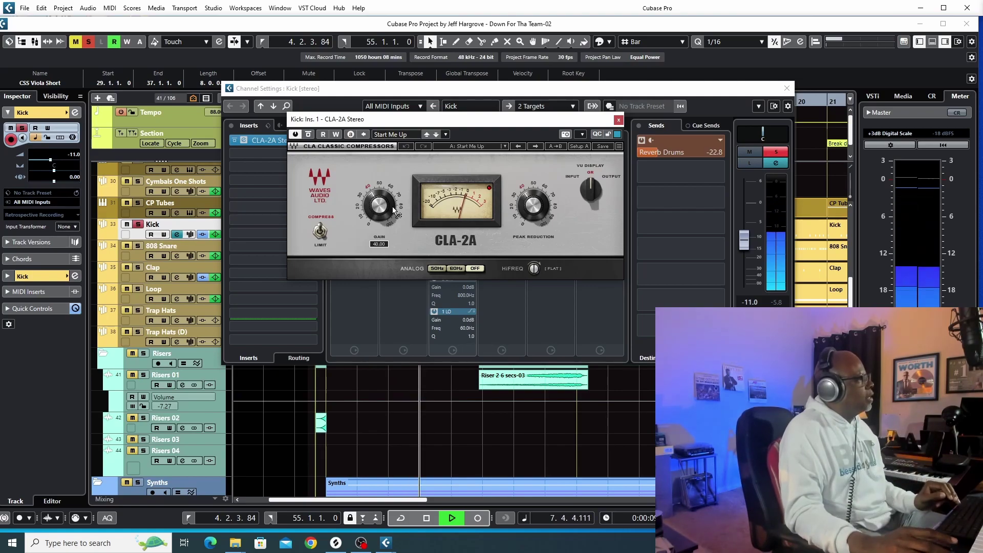
key(space)
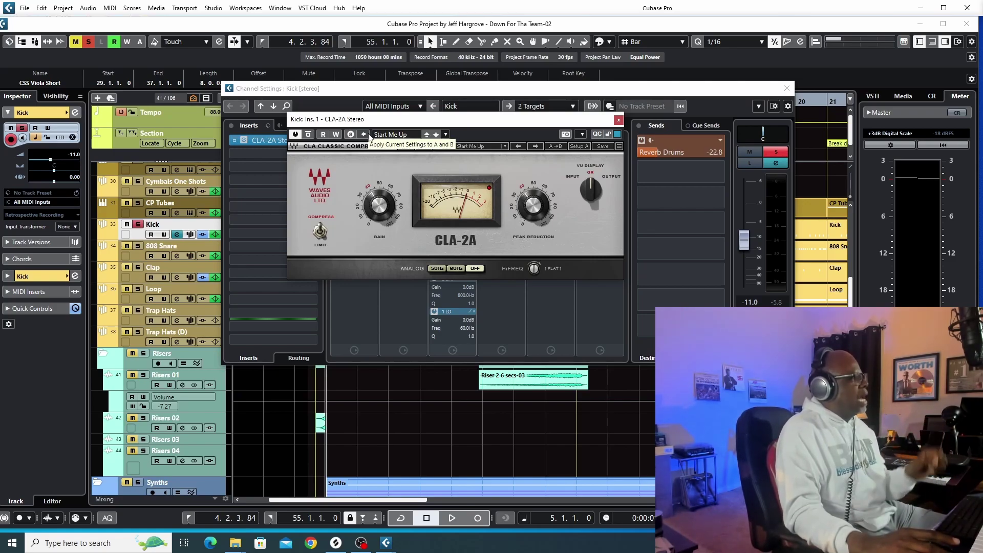
click(618, 120)
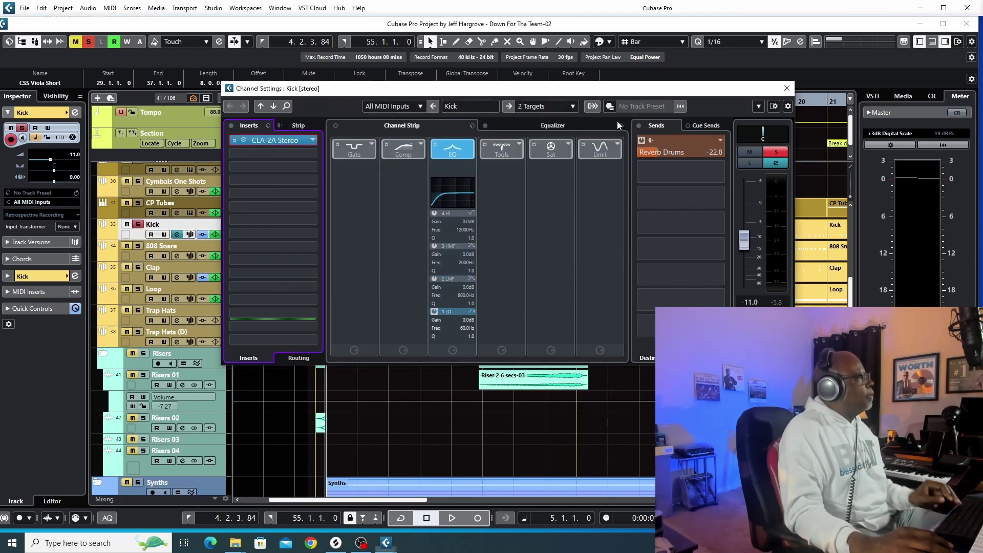
click(787, 88)
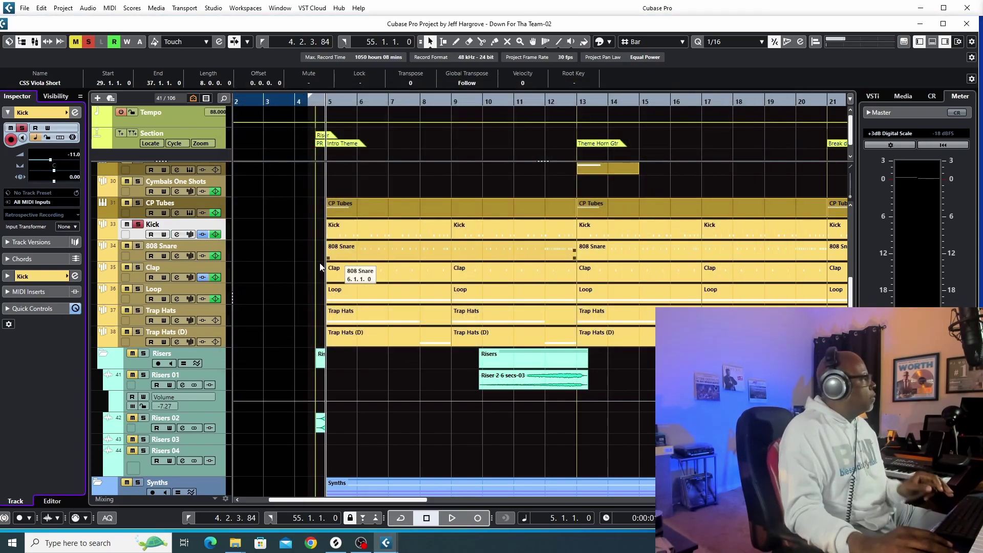
Solo 808 Snare in place of Kick and inspect the EQ and Reverb Drums send in its channel settings
click(139, 246)
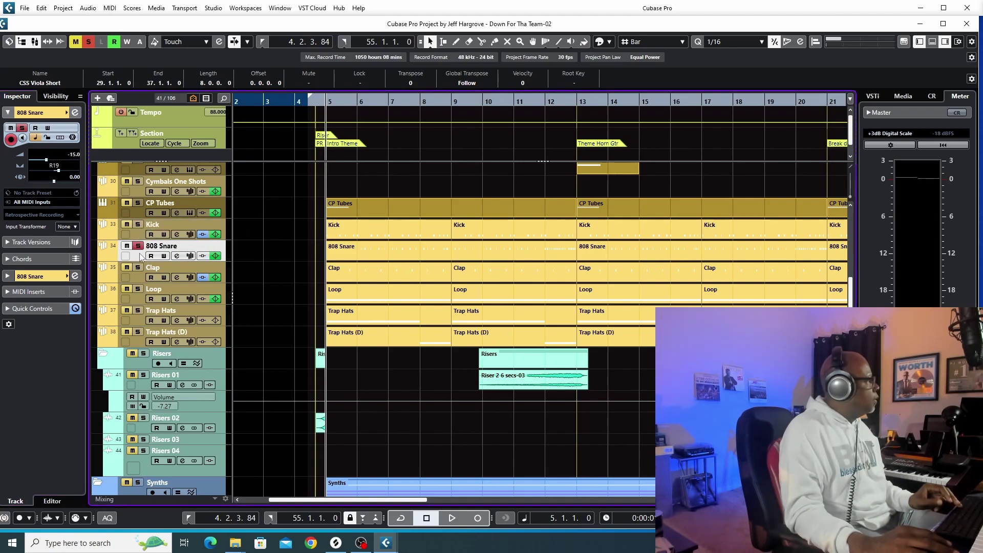
click(74, 113)
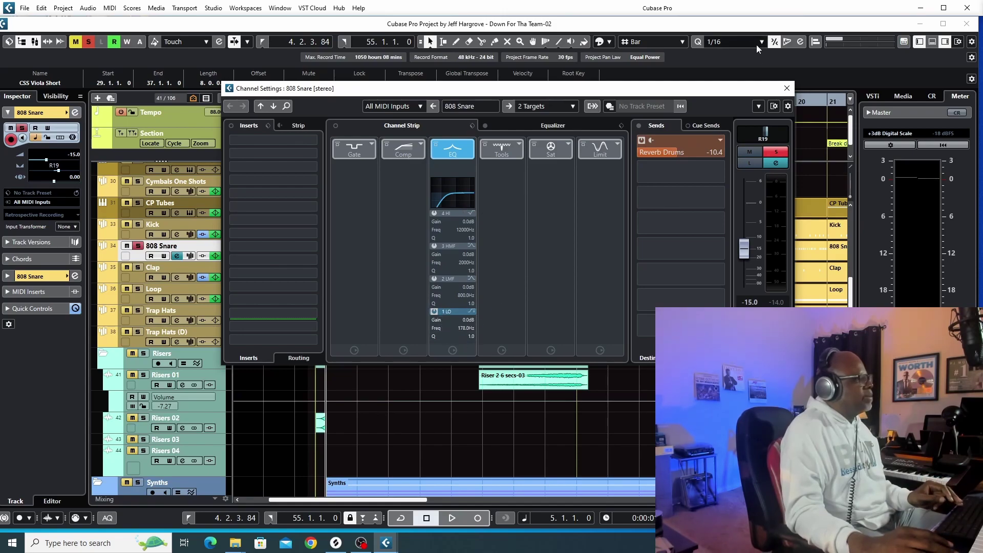
click(786, 88)
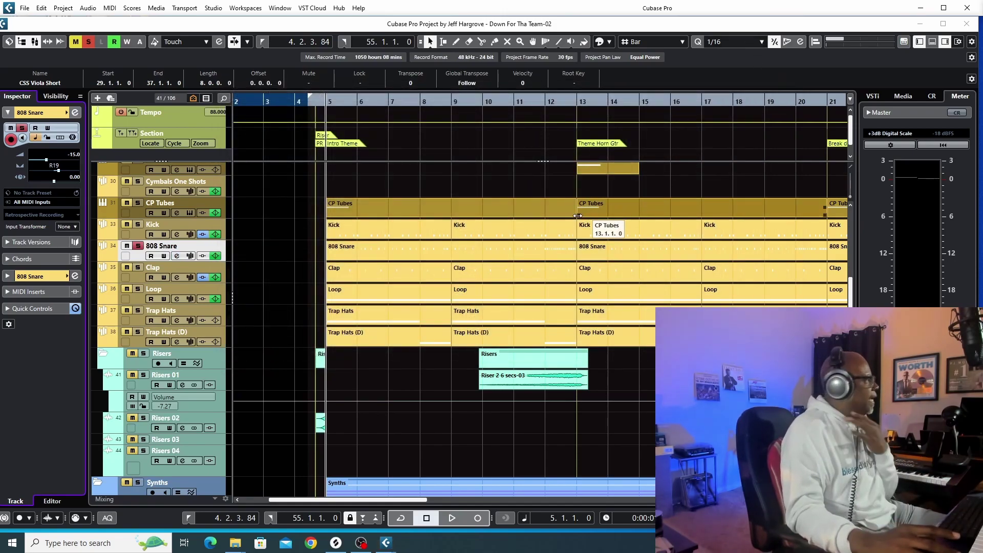
click(138, 246)
click(141, 278)
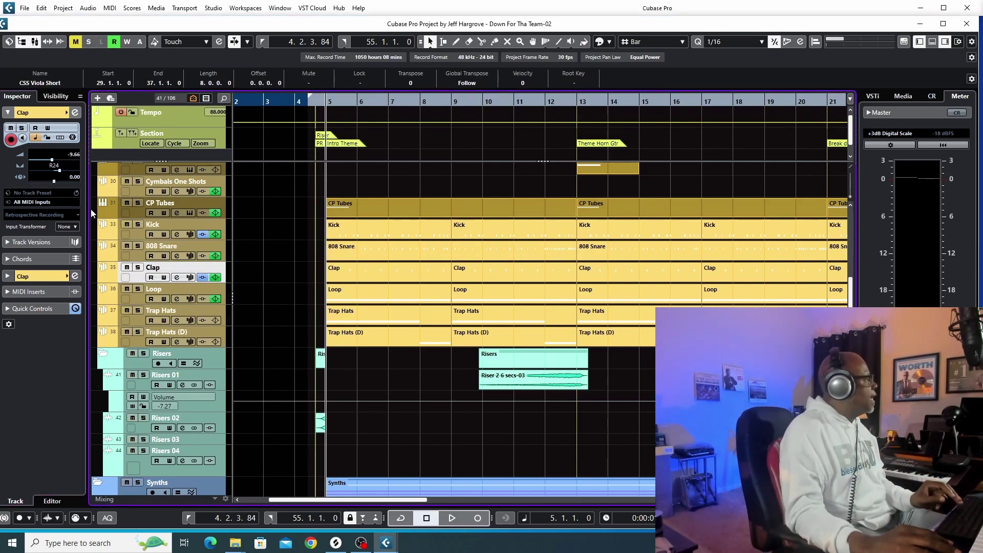
click(75, 113)
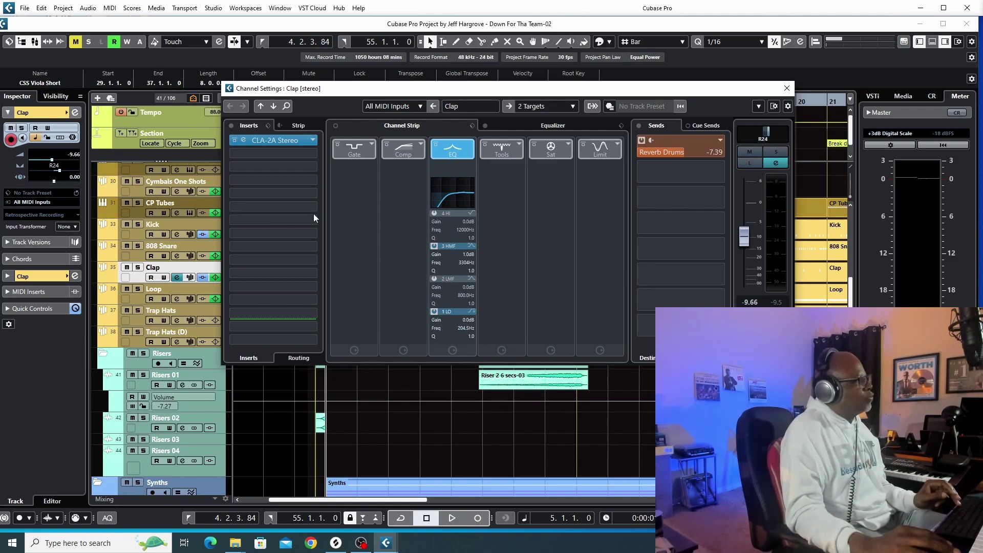
click(270, 140)
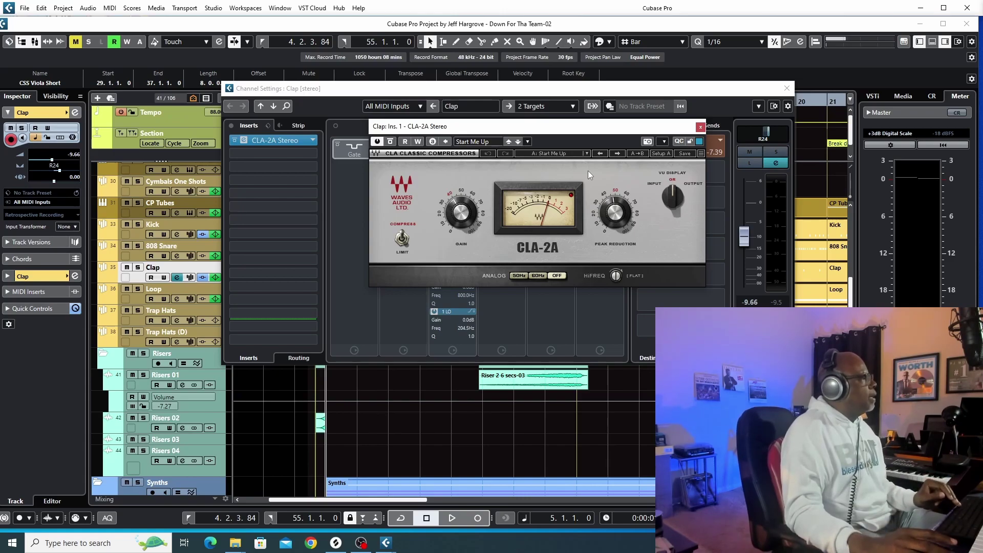
Solo Clap and compare it from bar 5 while toggling the bypass of its CLA-2A insert
click(138, 267)
key(space)
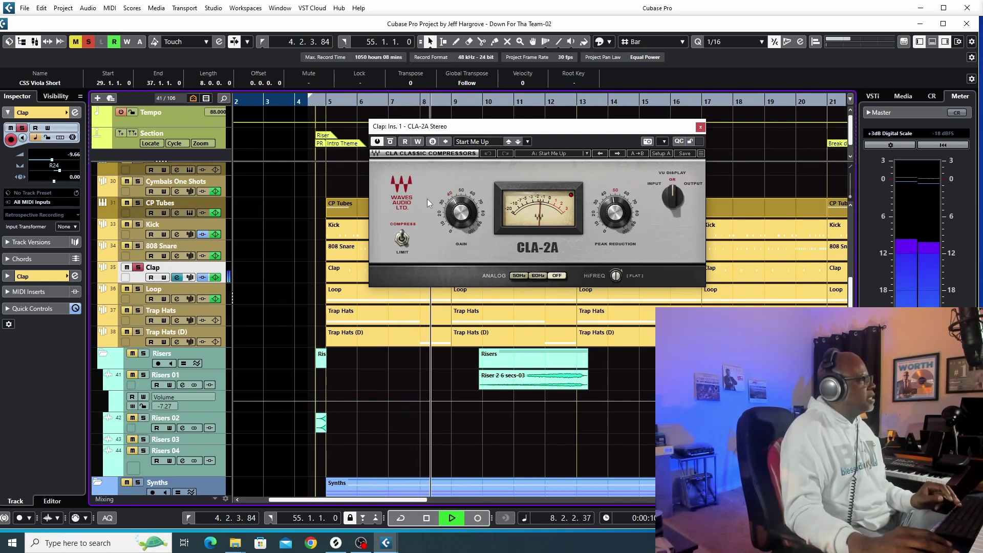
key(space)
click(390, 141)
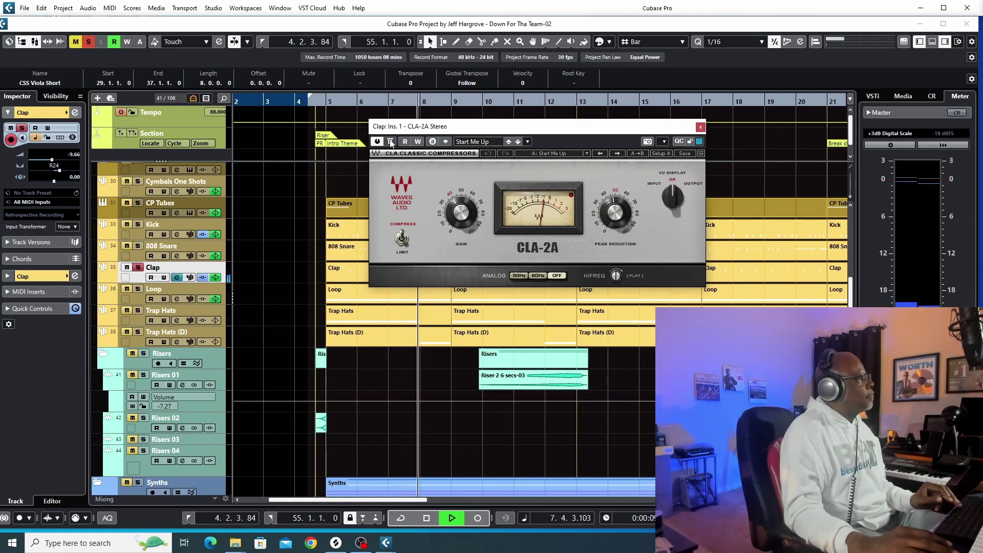
key(space)
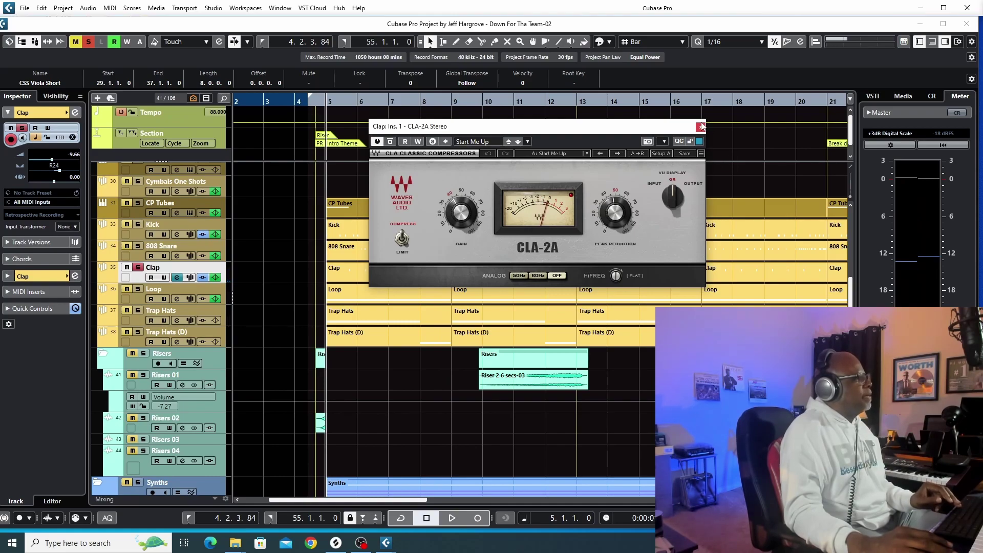
Close the Clap's CLA-2A plug-in, solo Loop in place of Clap and audition it from bar 5
click(700, 128)
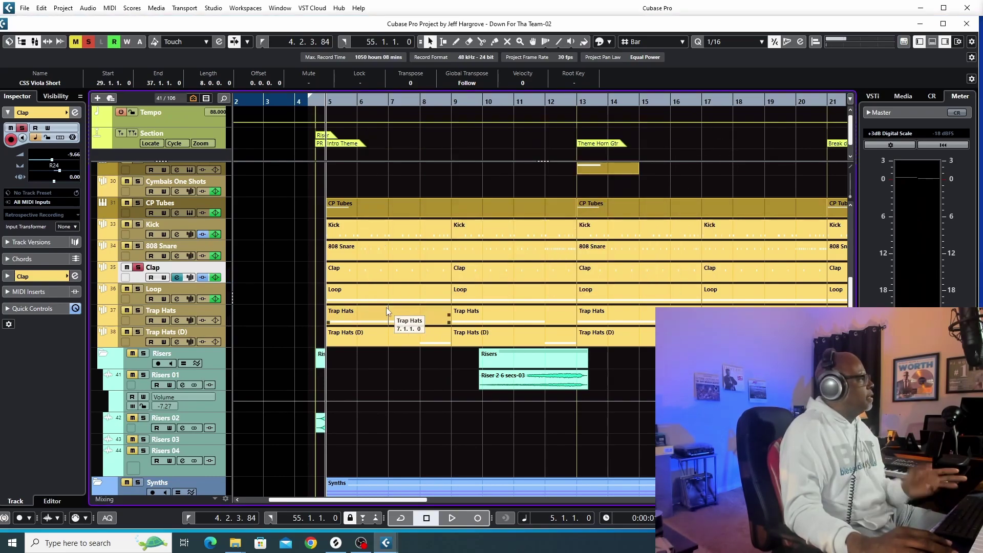
click(137, 268)
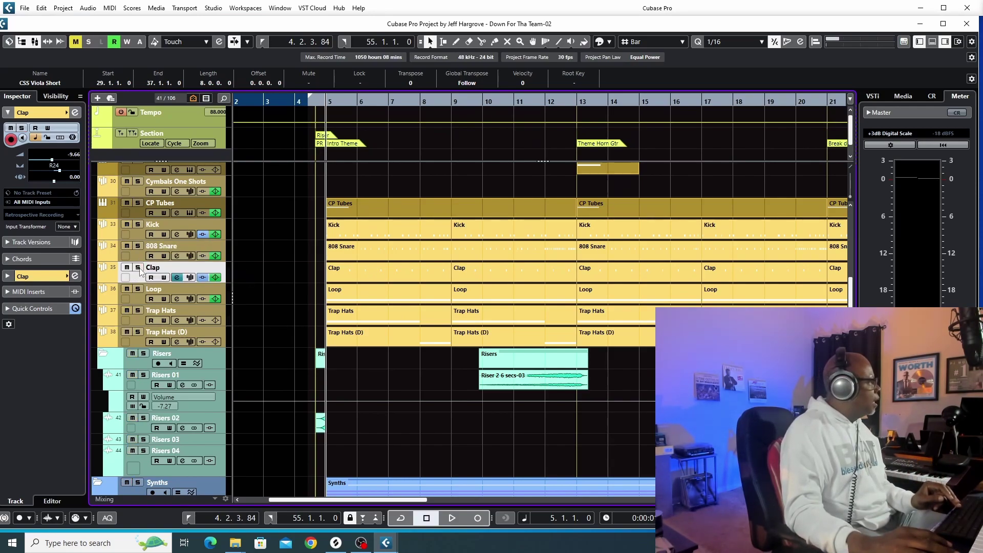
click(137, 294)
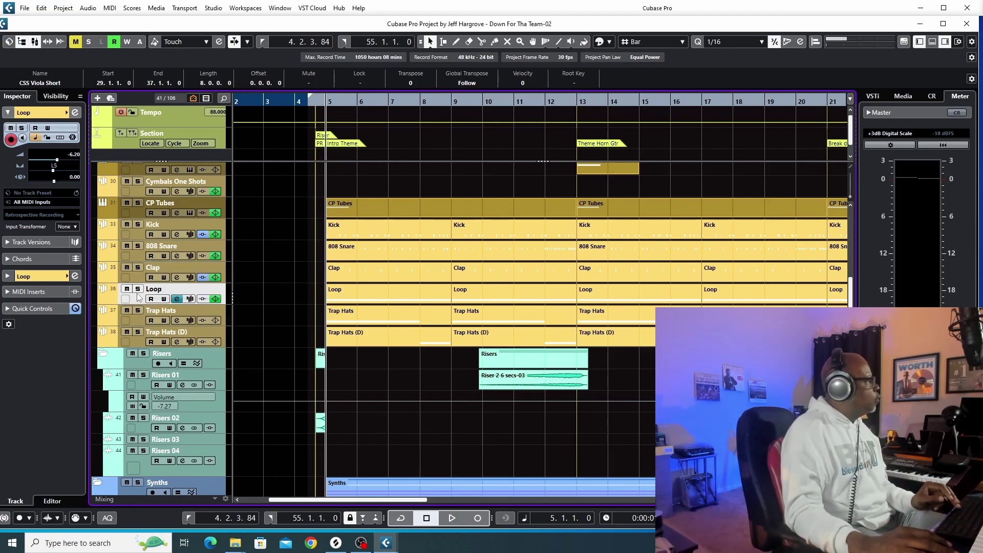
click(137, 289)
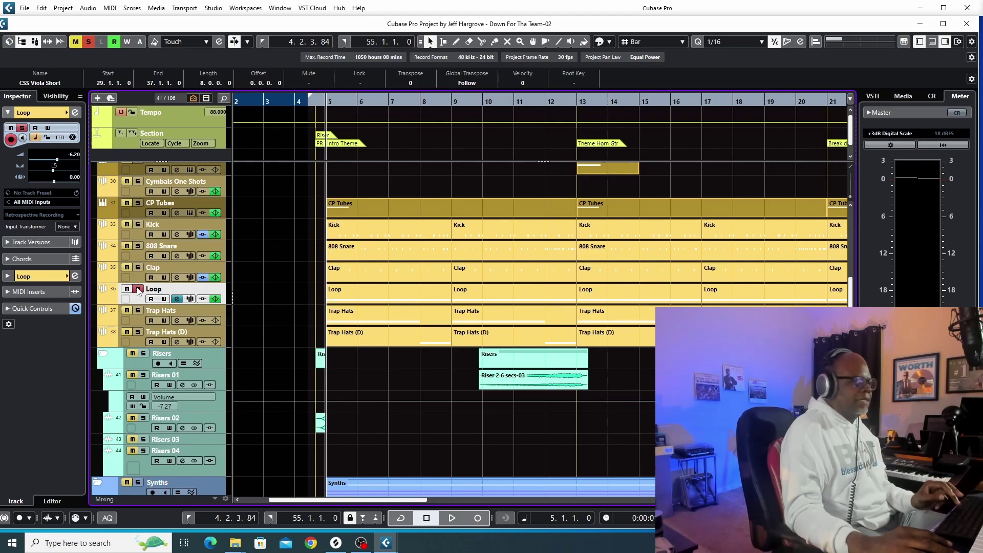
key(space)
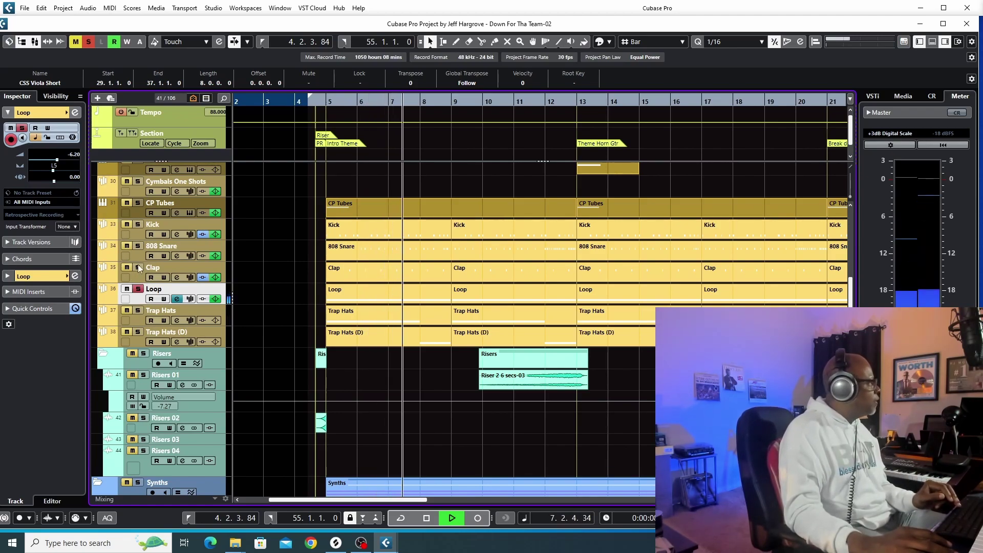
Add Clap, Kick and 808 Snare to the soloed Loop during playback, and stop after hearing them together
key(Up)
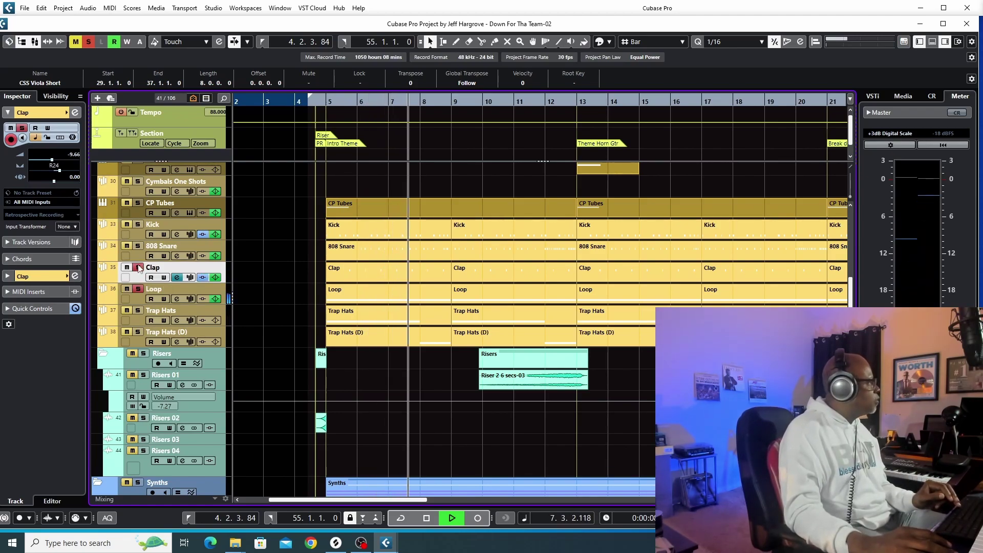
click(137, 223)
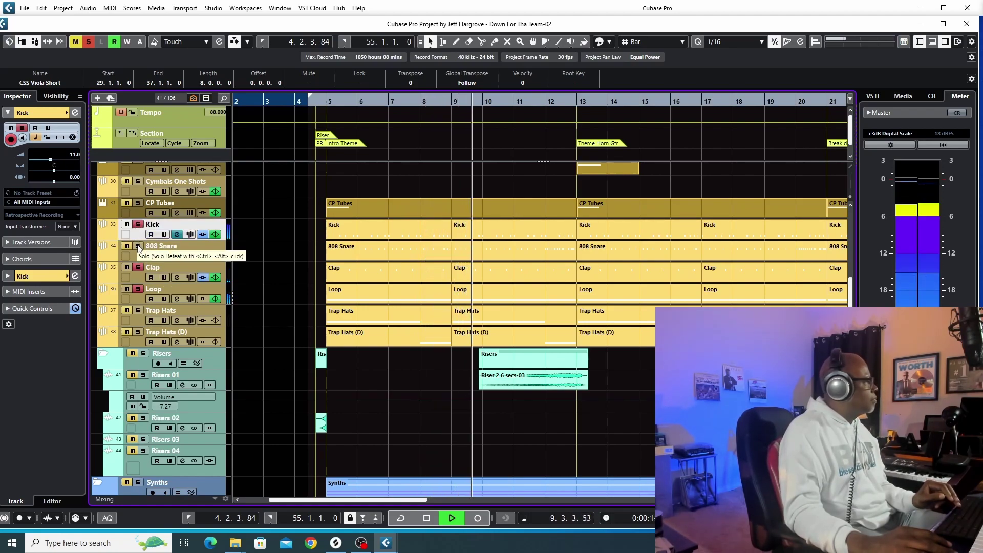
click(138, 247)
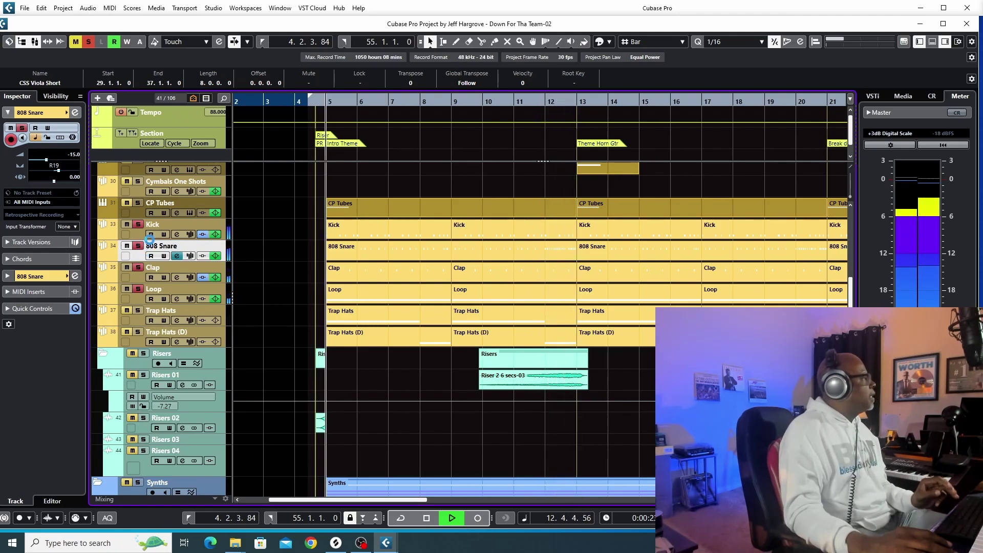
key(space)
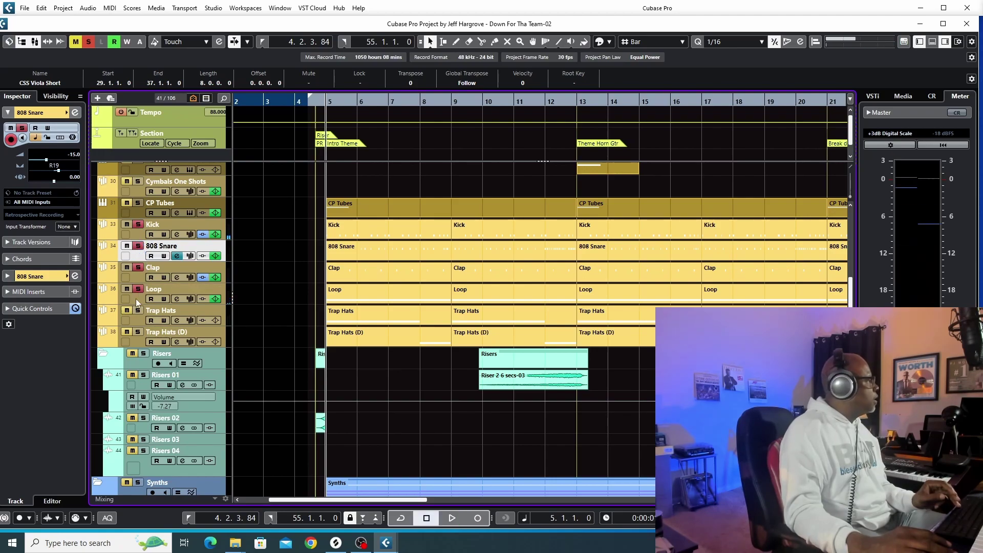
click(137, 298)
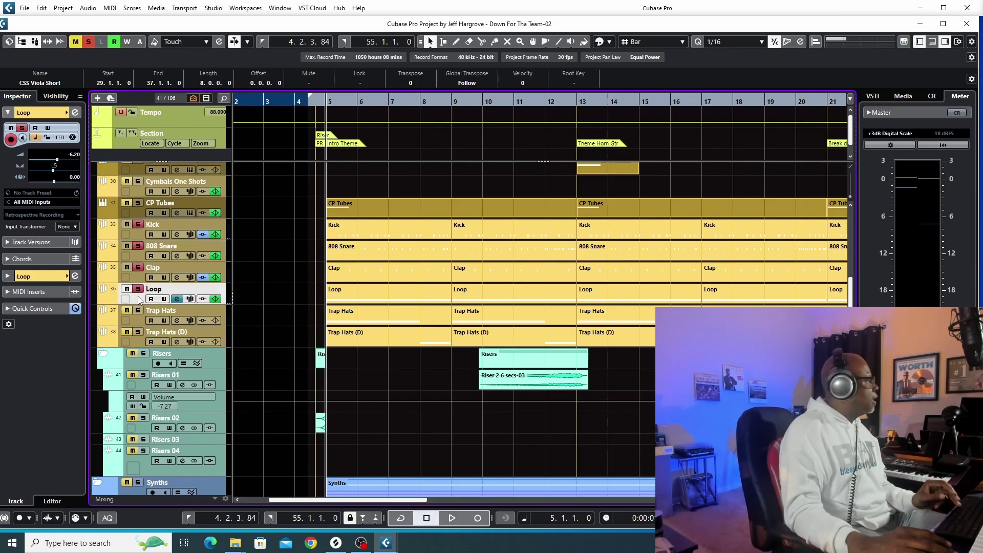
click(75, 113)
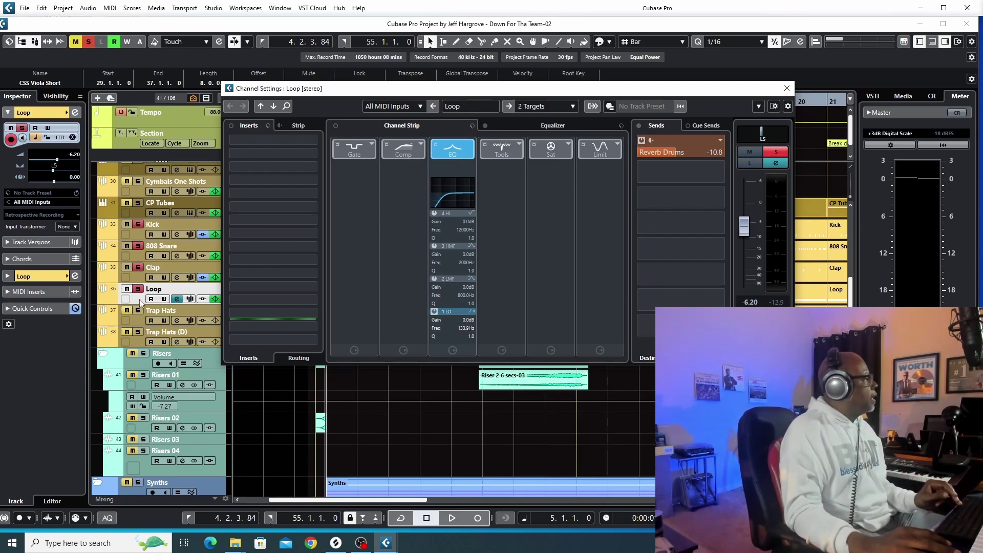
click(138, 224)
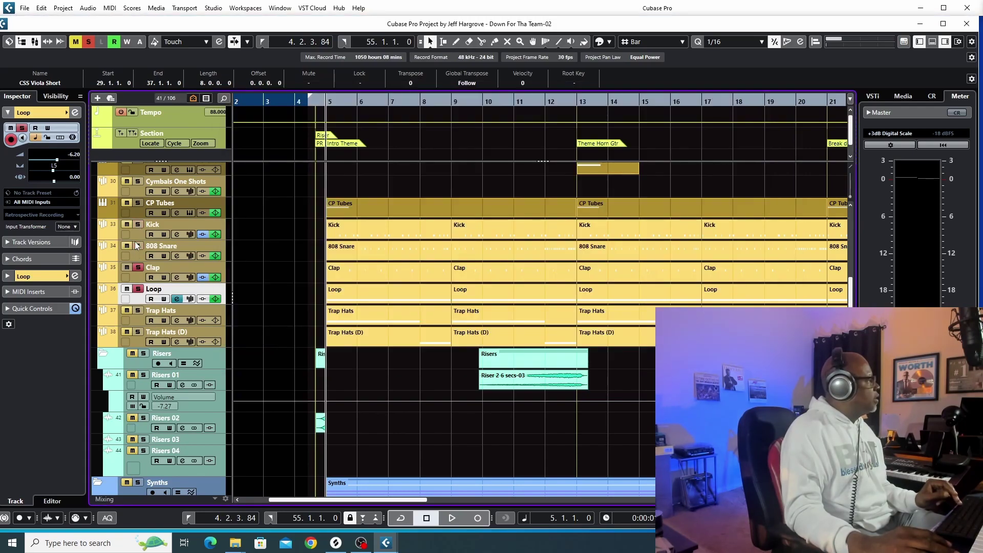
click(138, 269)
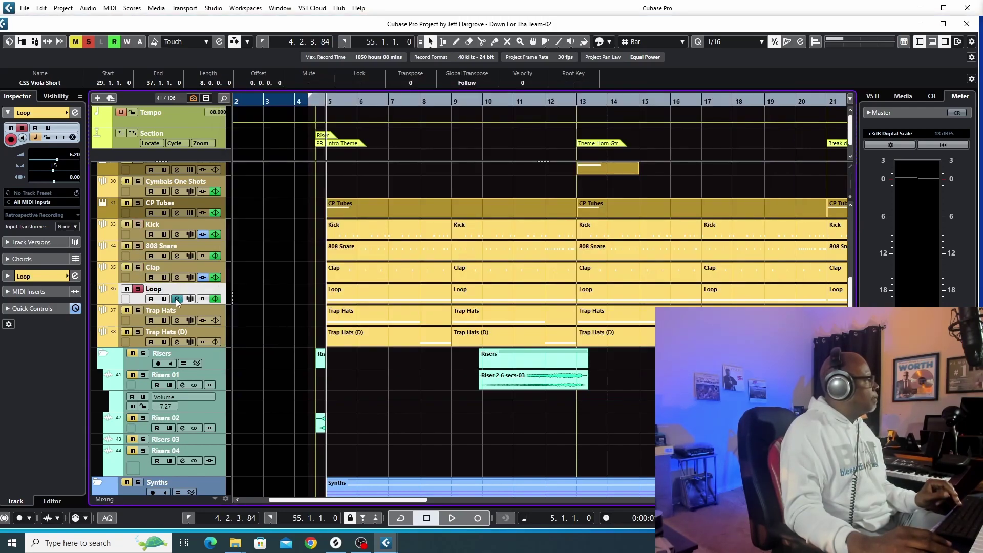
Audition Loop from bar 5 while switching its low EQ band off and on in the channel settings, and close them
click(176, 299)
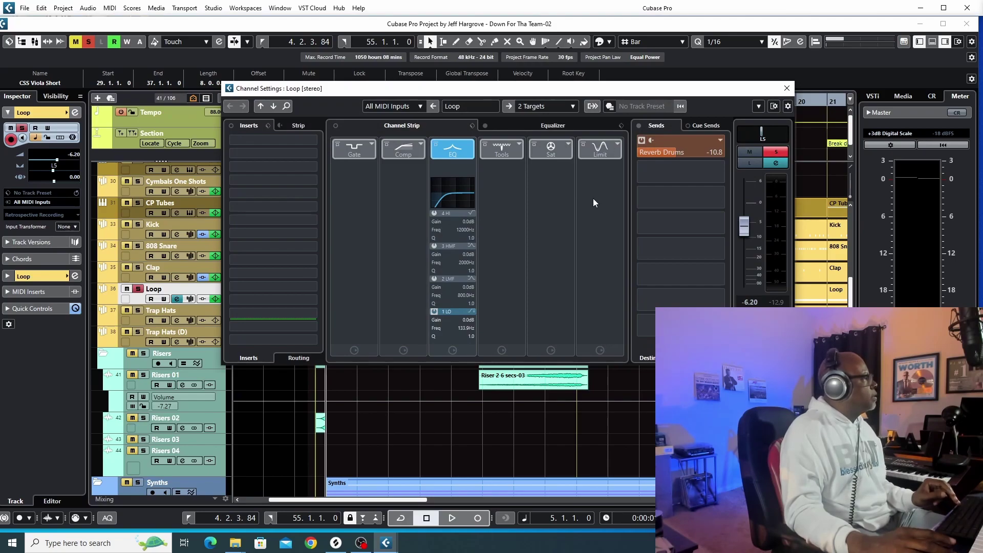
key(space)
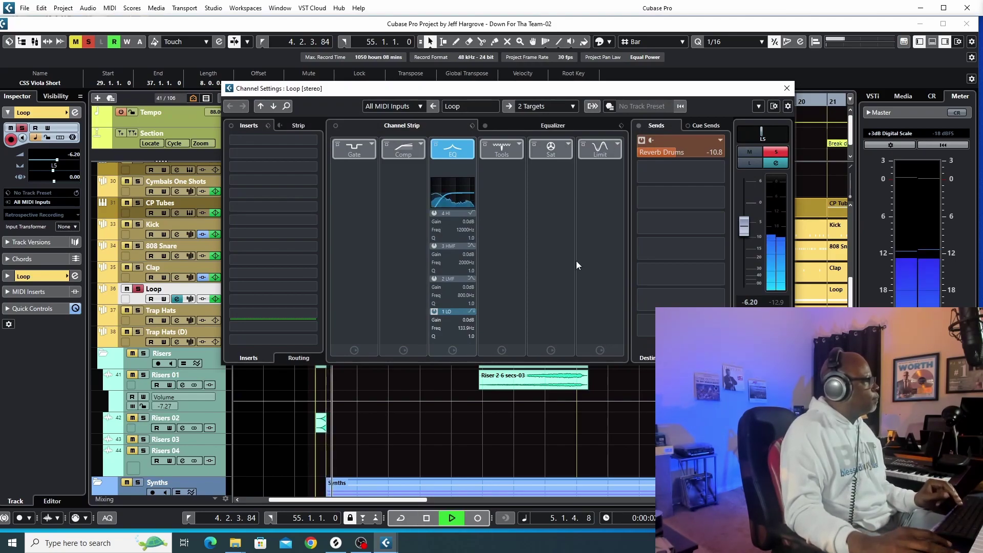
click(432, 315)
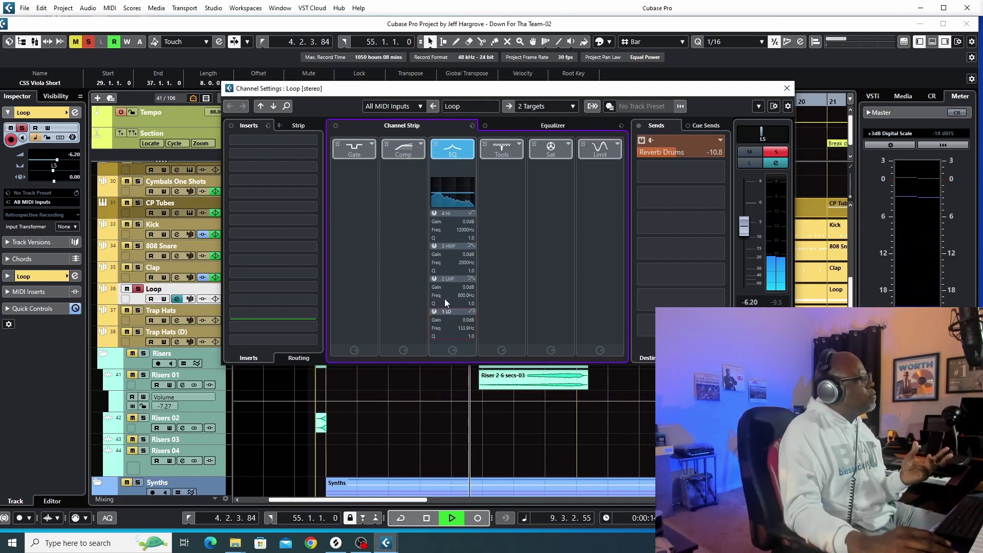
click(435, 310)
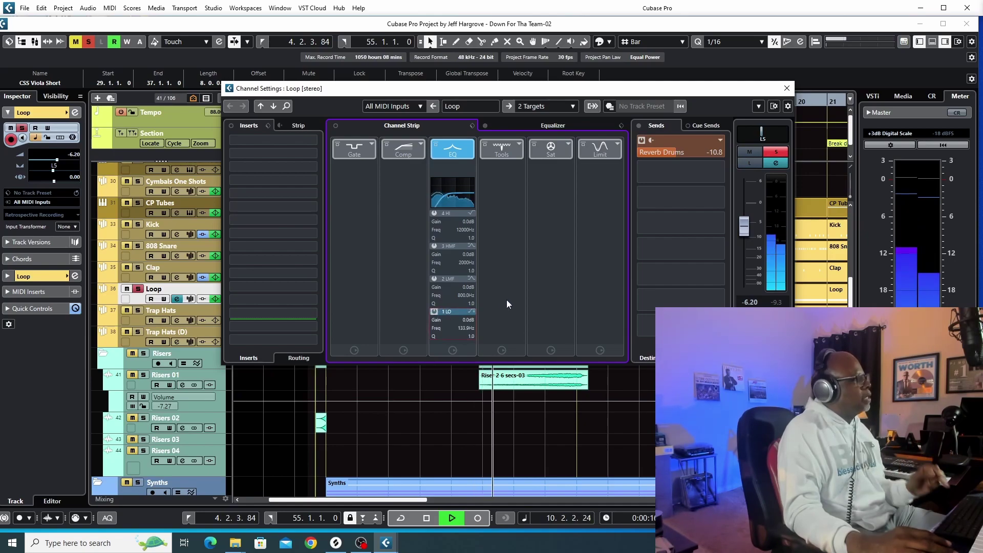
key(space)
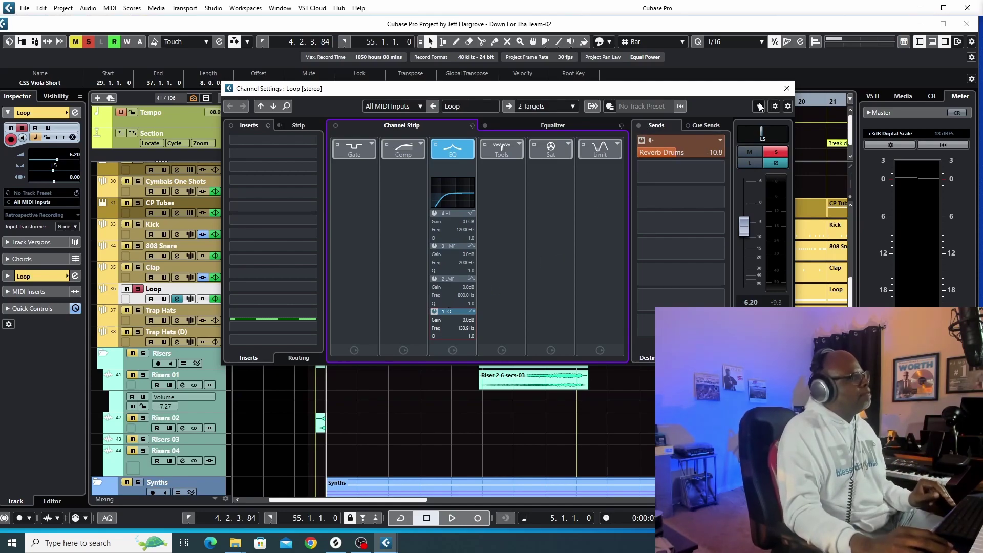
click(787, 90)
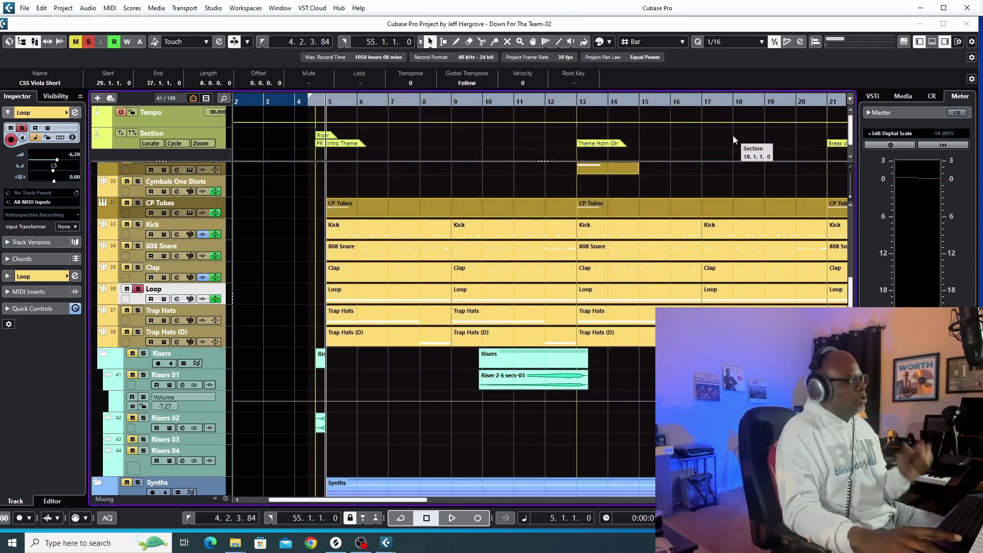
Solo Trap Hats and Trap Hats (D) in place of Loop and audition them together from bar 5
click(137, 290)
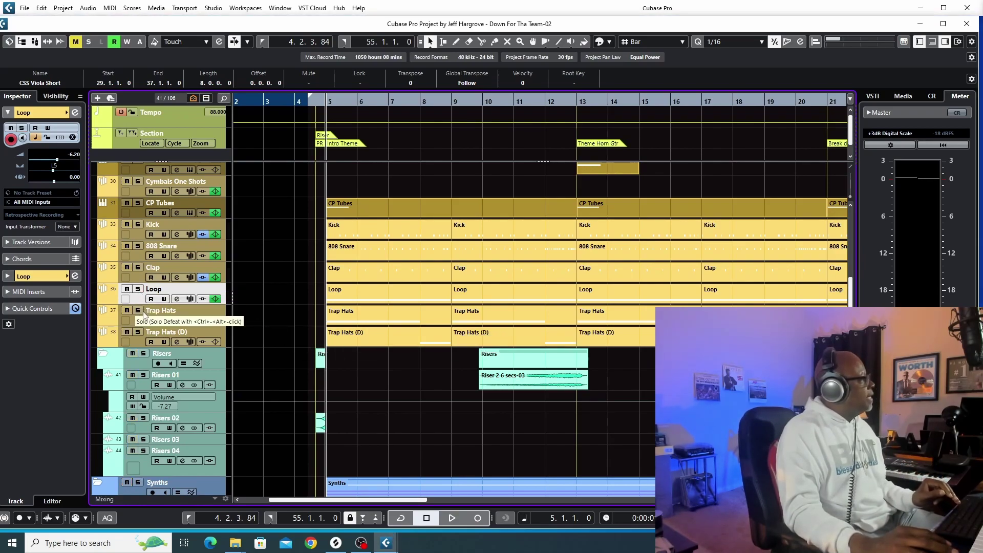
click(138, 311)
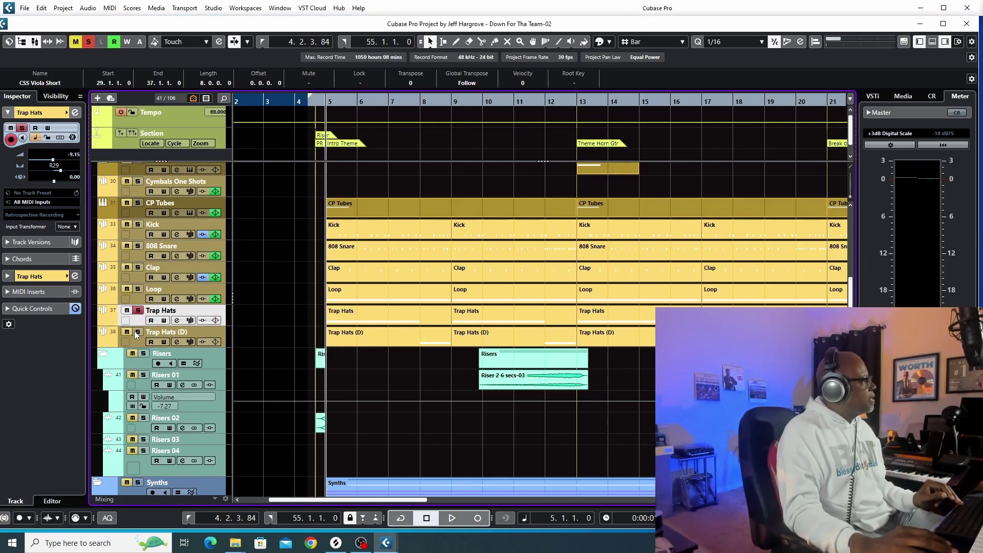
click(138, 333)
key(space)
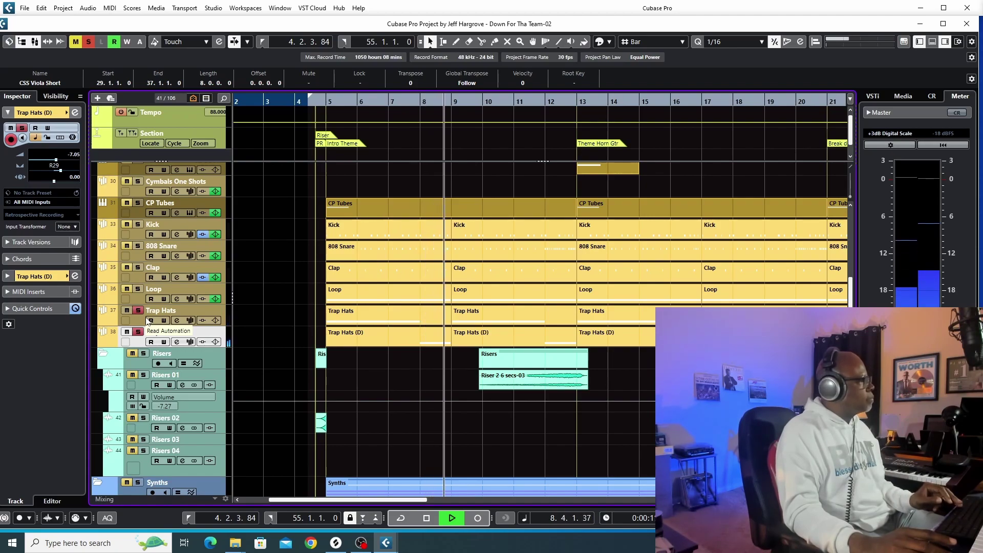
key(space)
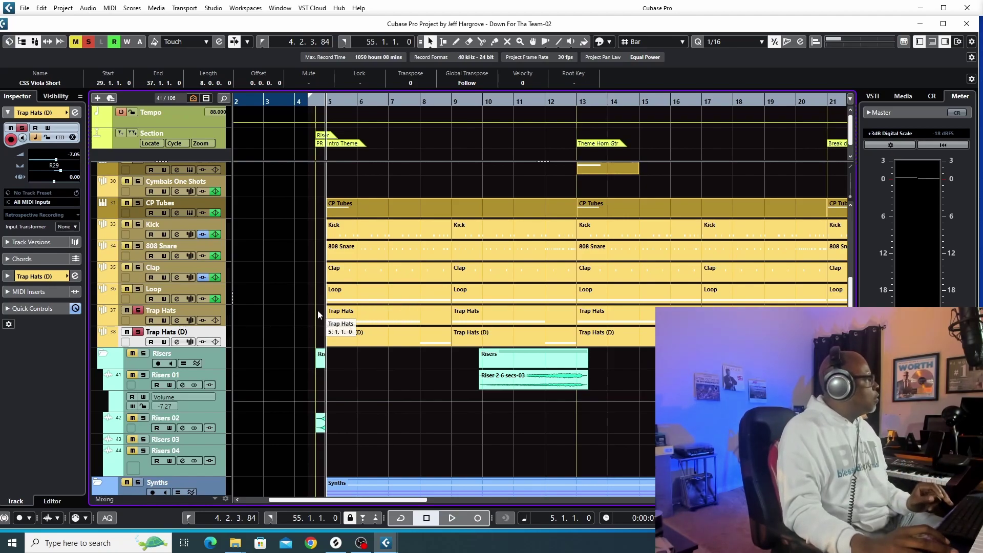
Solo the whole Drums folder, audition it from bar 5 and clear its solo
scroll(266, 286, up, 3)
click(330, 278)
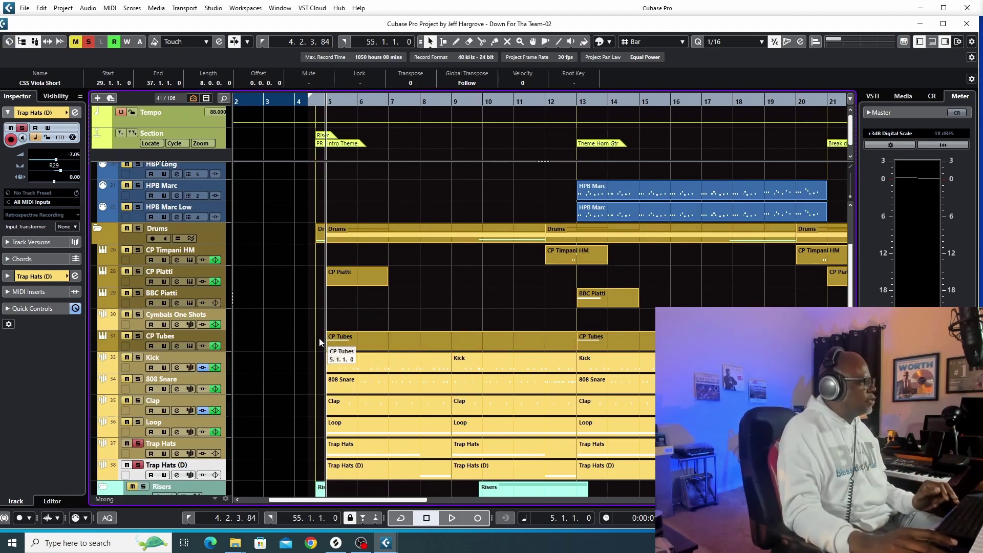
click(138, 233)
key(space)
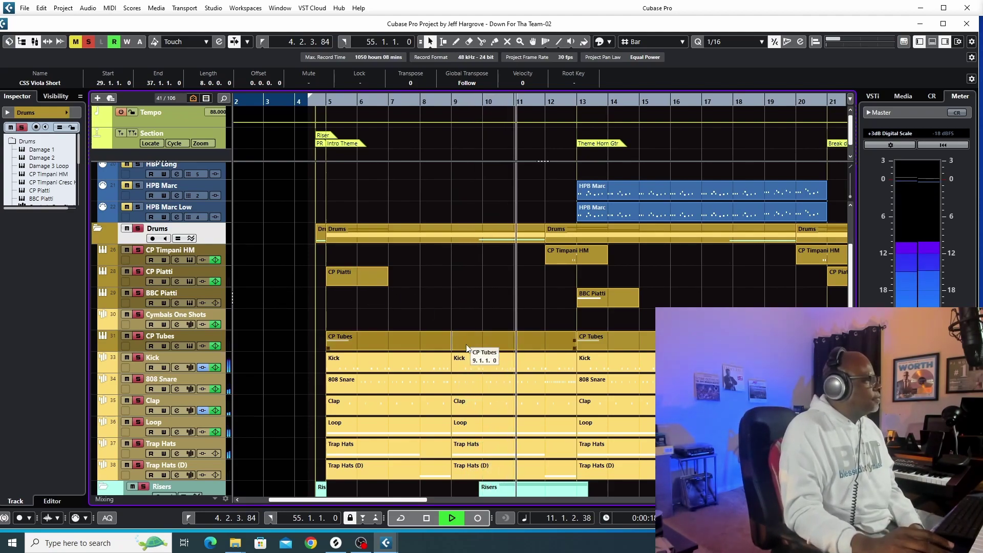
scroll(502, 358, down, 3)
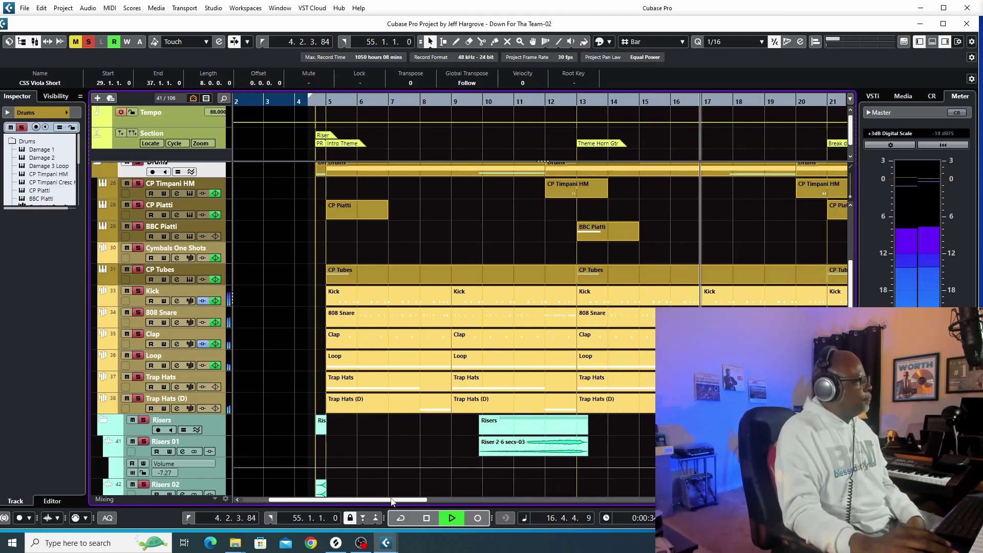
key(space)
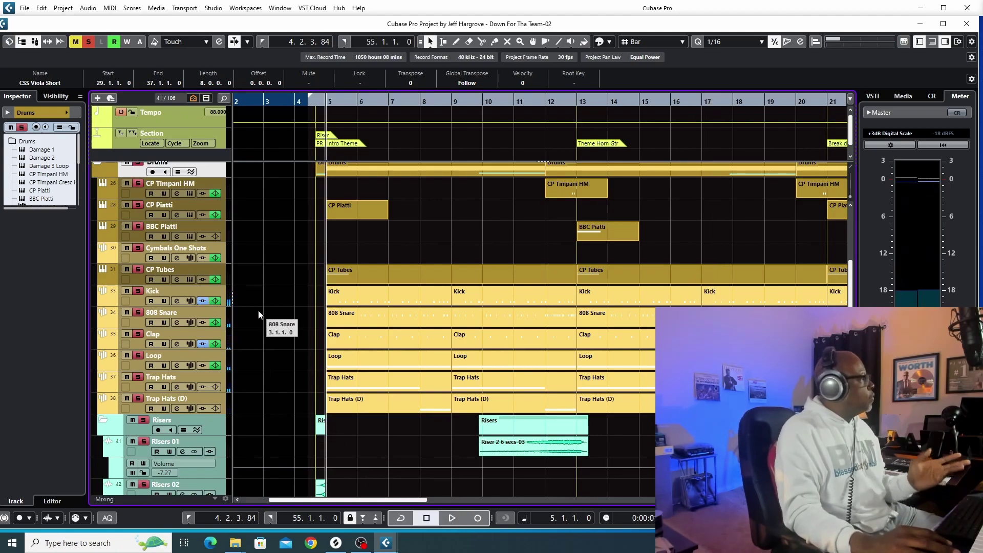
scroll(272, 279, up, 3)
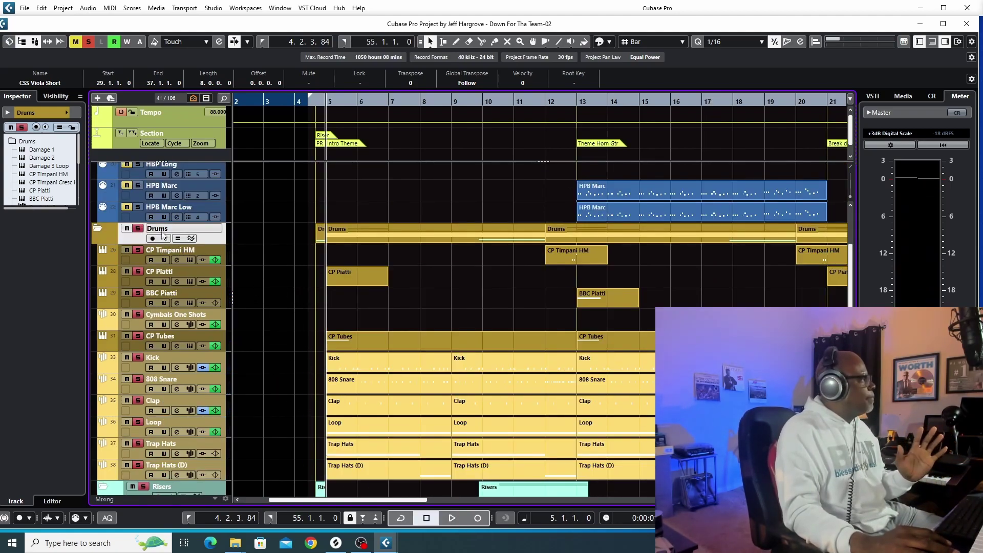
click(137, 229)
Solo HALion 01 in the Synths folder, play it from bar 5 and open its HALion Sonic SE instrument
scroll(362, 307, down, 5)
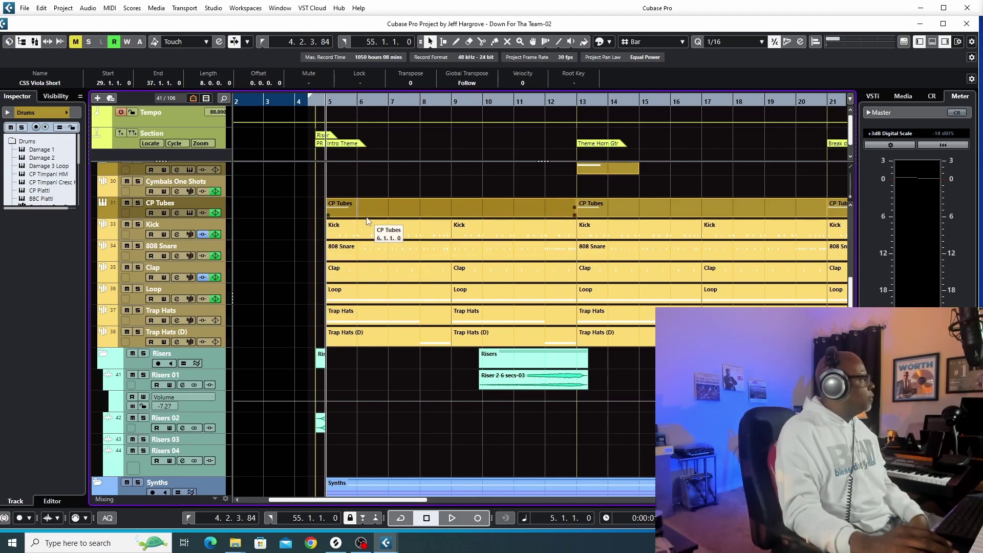
scroll(382, 184, up, 3)
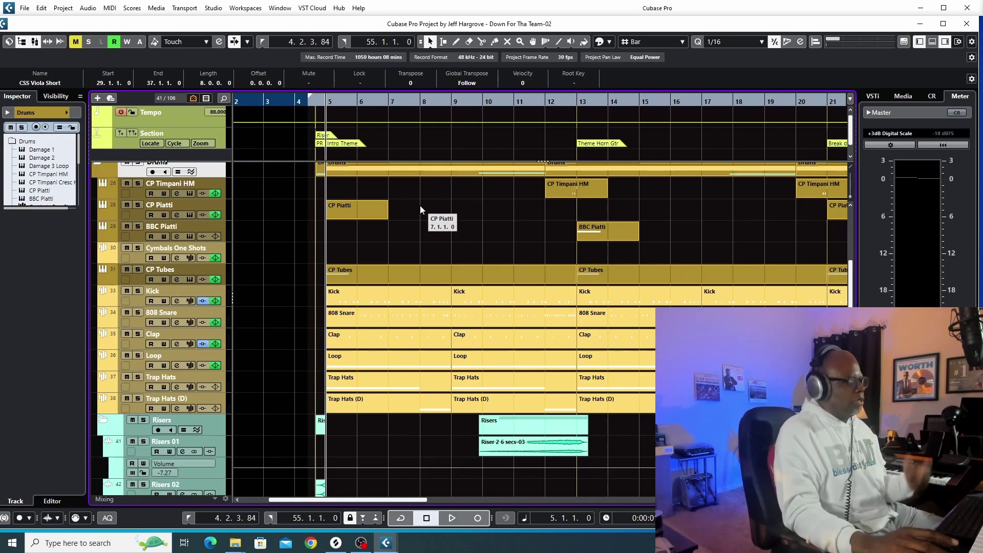
scroll(518, 441, down, 6)
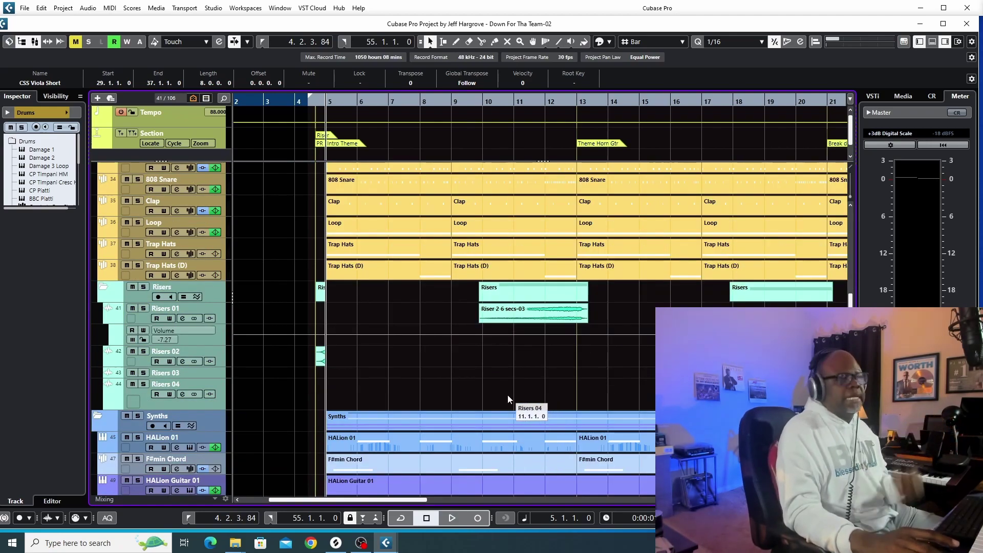
scroll(523, 385, down, 6)
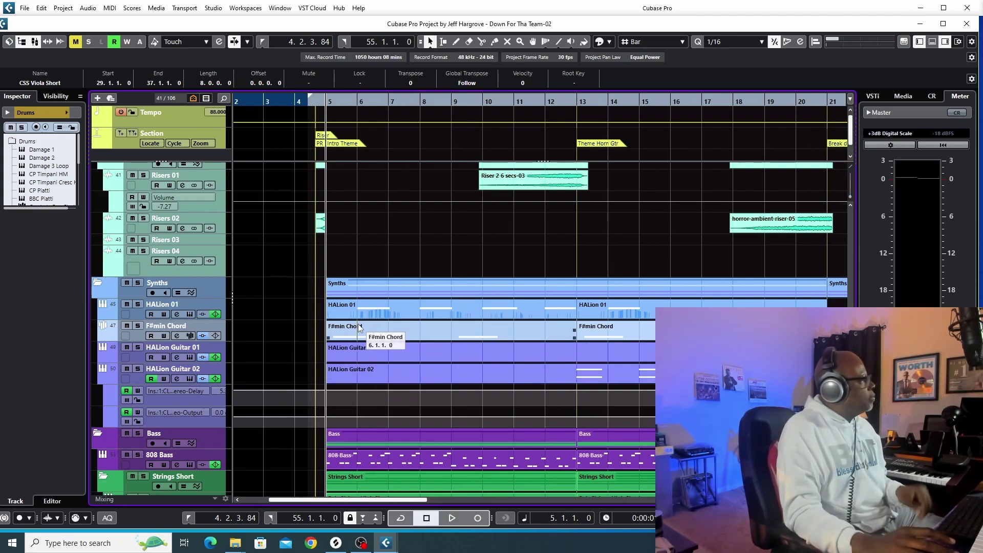
click(138, 305)
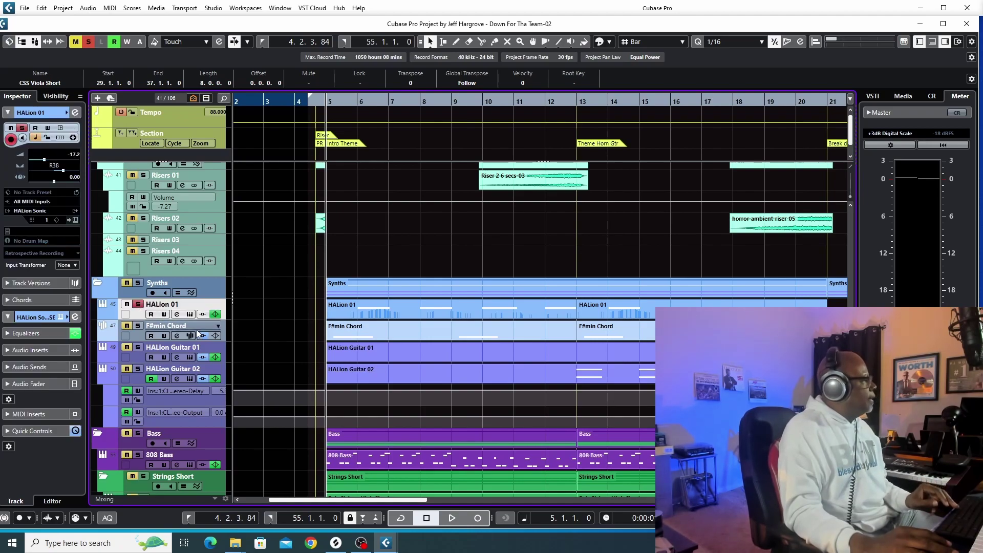
key(space)
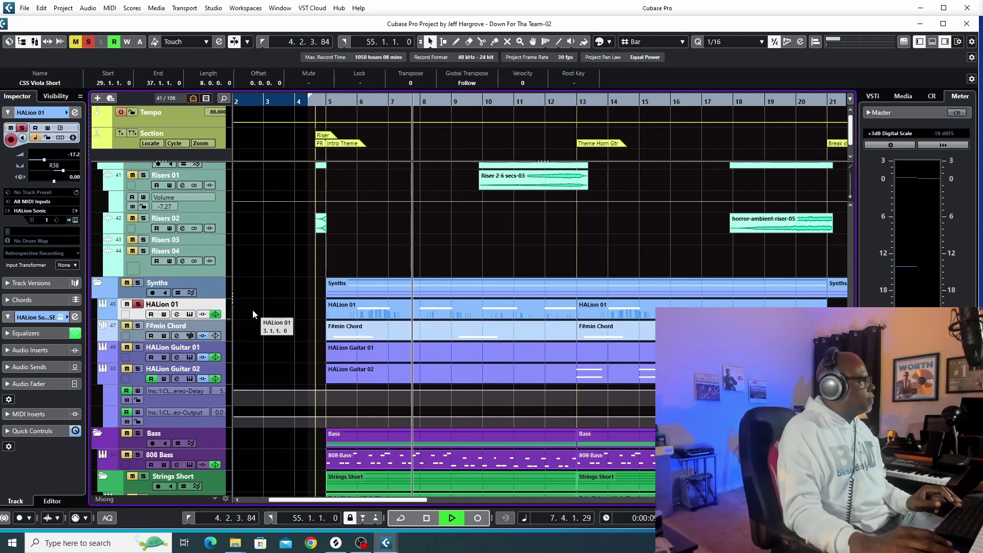
click(192, 315)
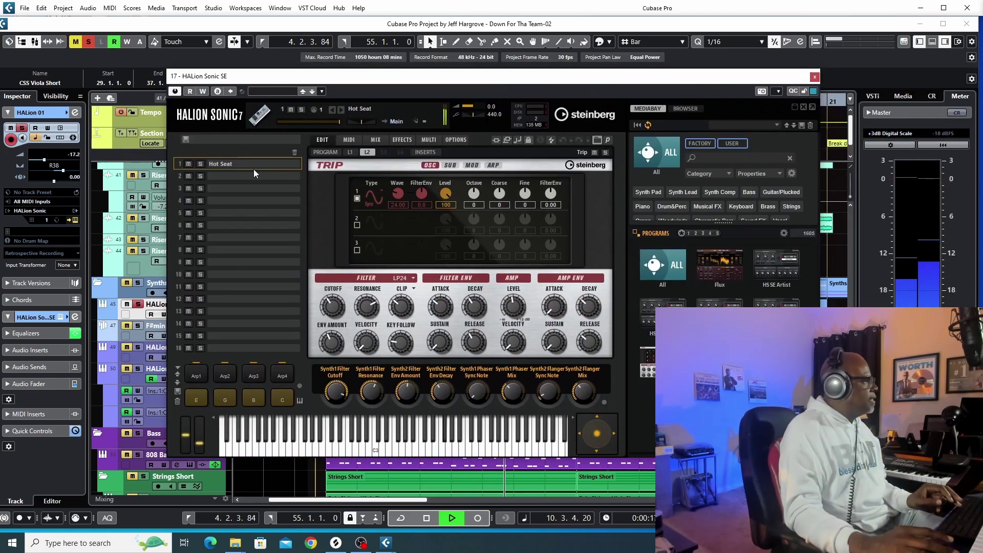
Stop playback, close HALion Sonic SE, check the HALion 01 channel settings and clear the track's solo
mouse_move(260, 169)
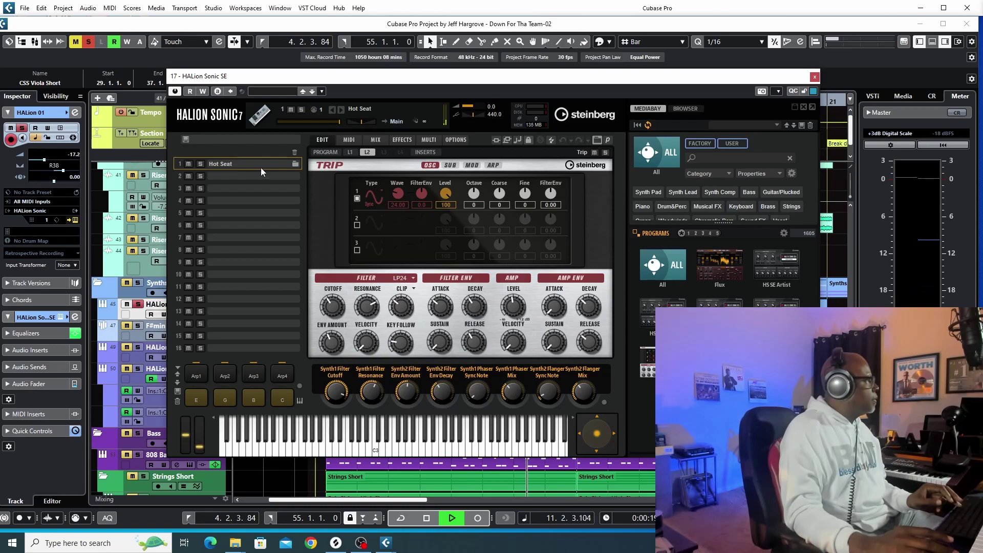
key(space)
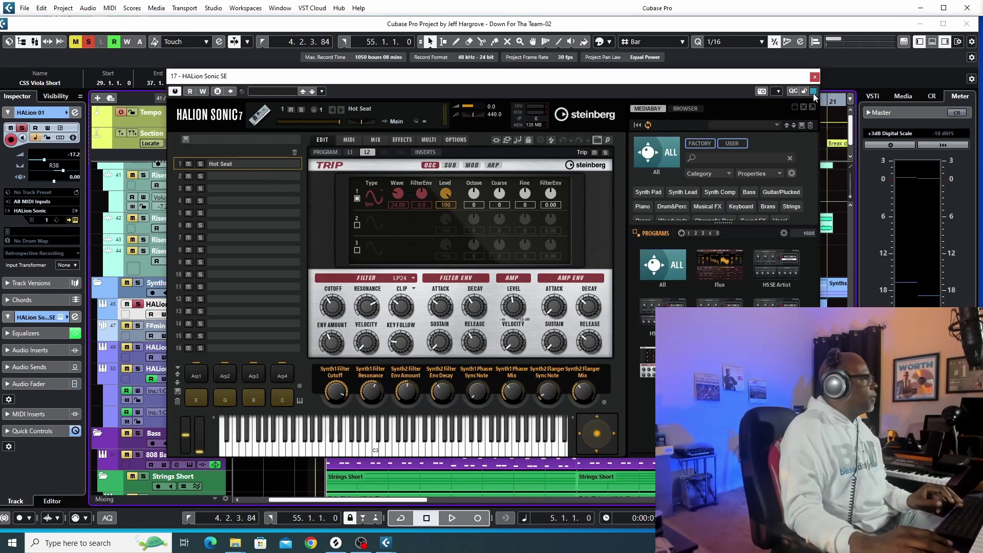
click(814, 77)
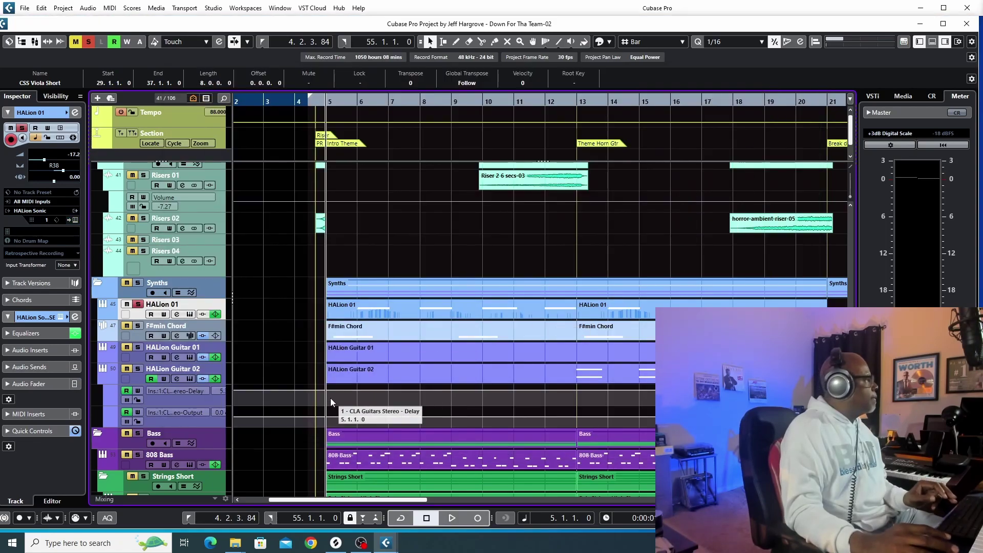
click(176, 315)
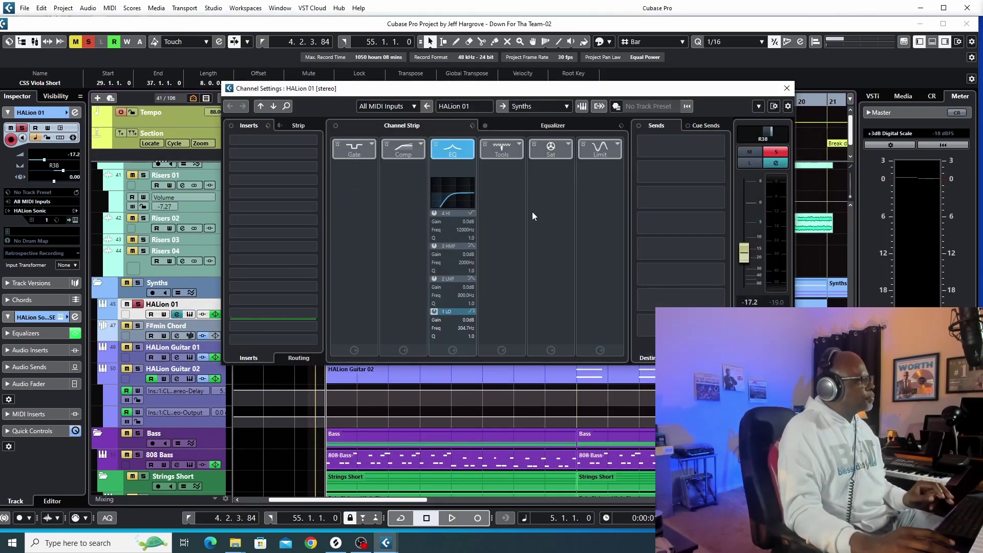
click(787, 88)
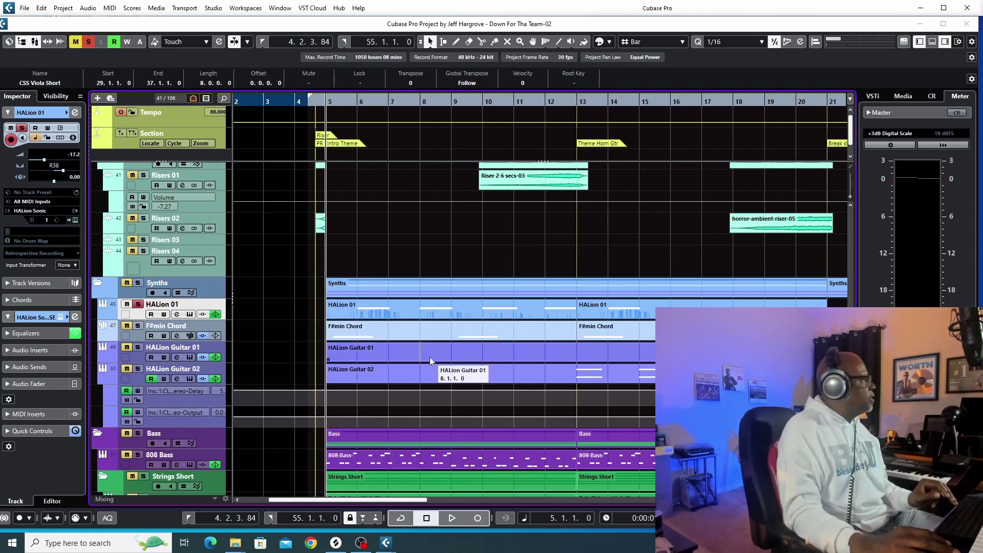
click(137, 305)
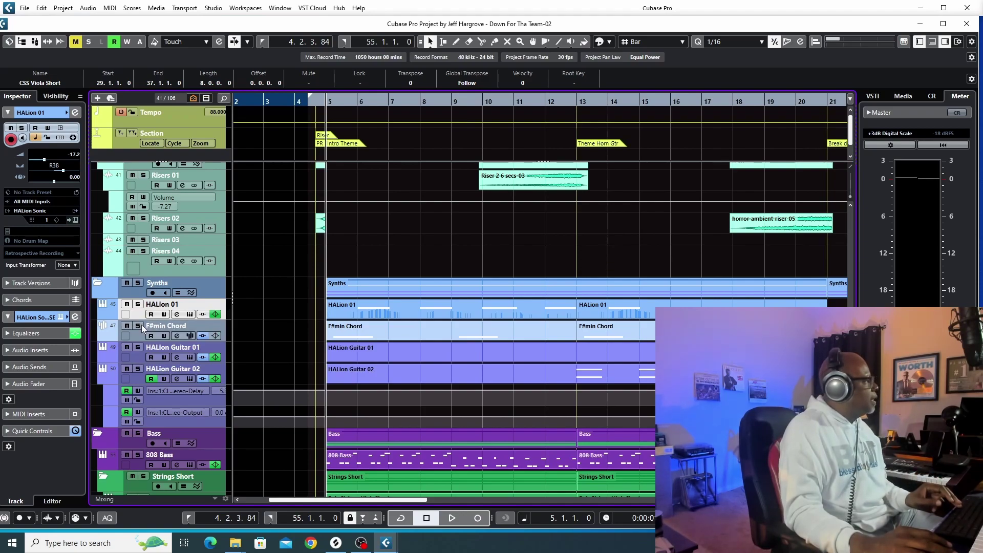
Solo F#min Chord in the Synths folder, audition it from bar 5 and open its channel settings
click(138, 327)
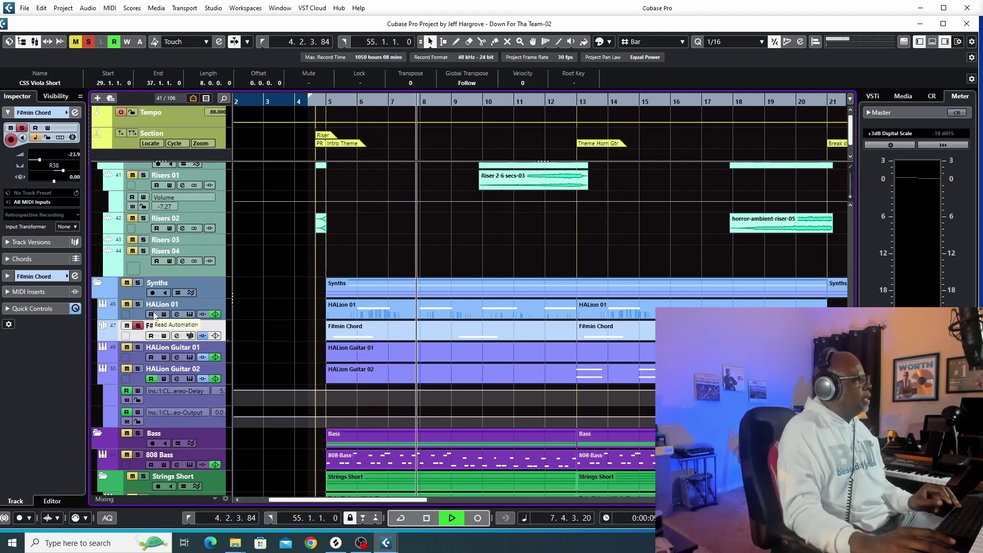
key(space)
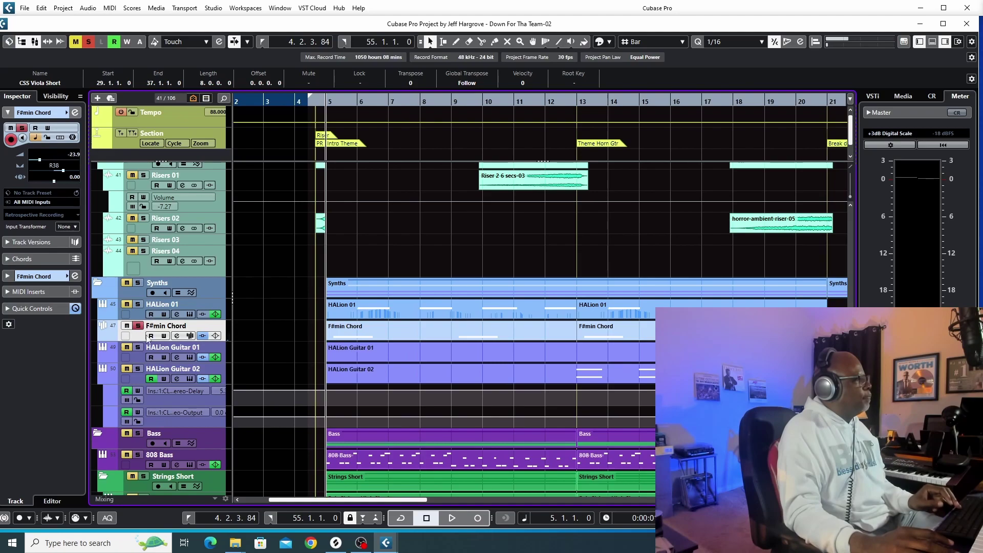
click(176, 336)
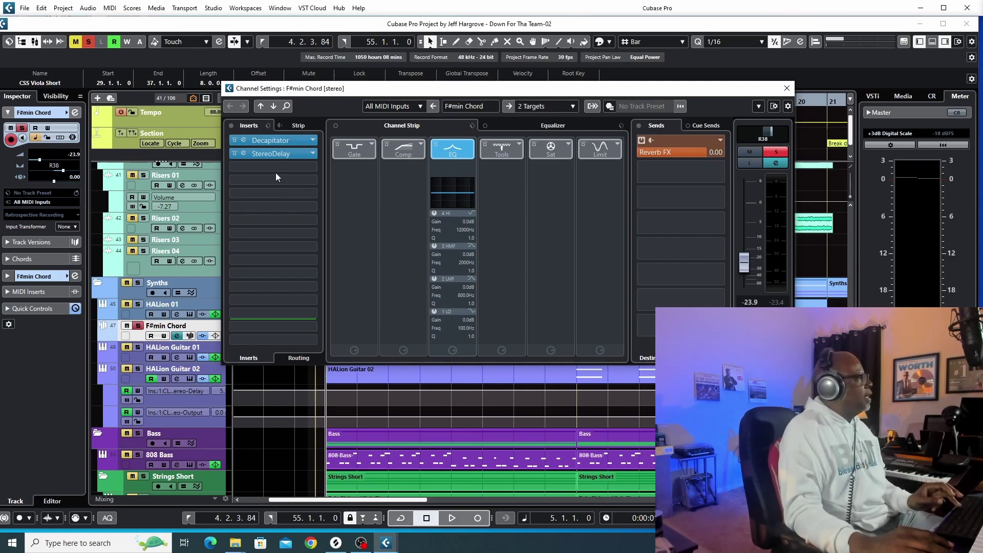
Inspect the Decapitator insert on F#min Chord during playback, close the plug-in and channel settings, and clear the track's solo
click(285, 143)
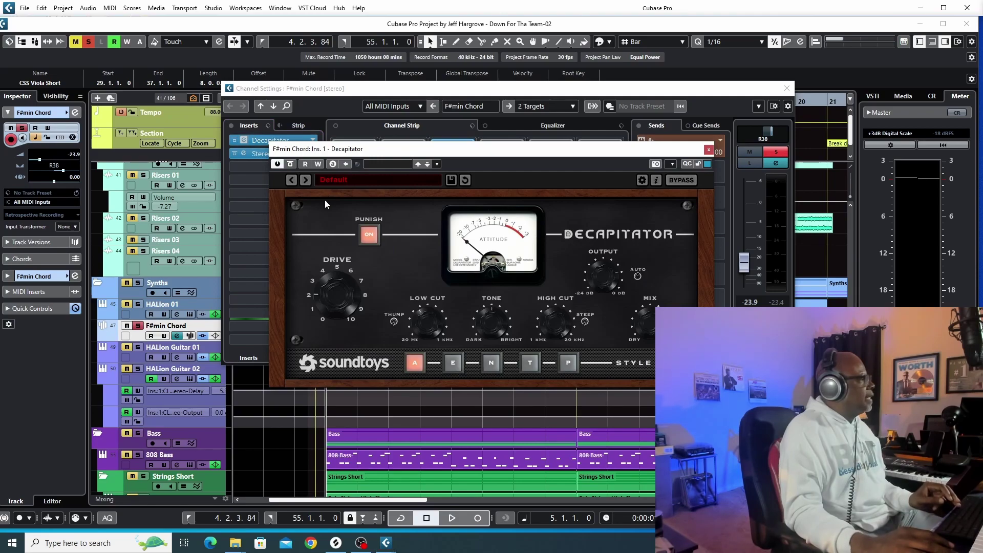
key(space)
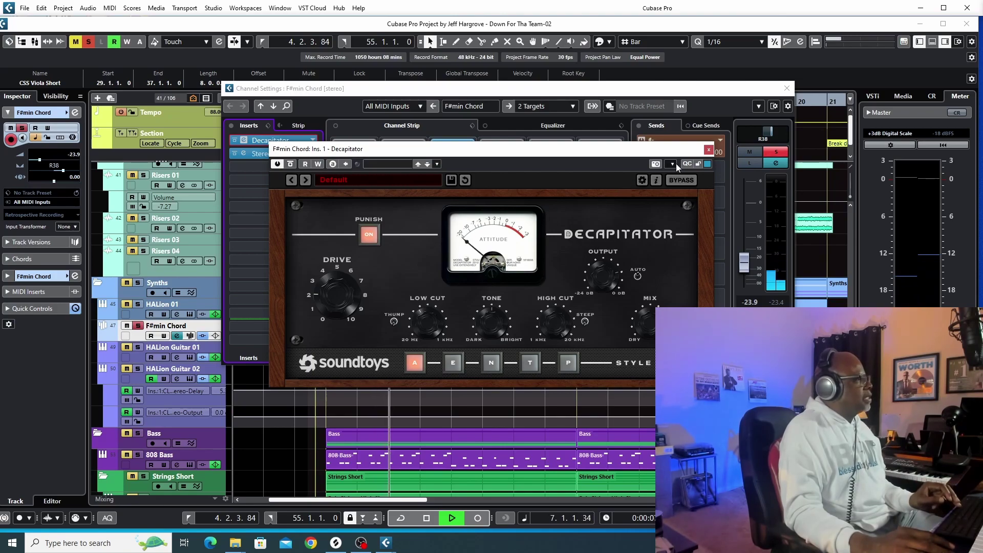
click(709, 150)
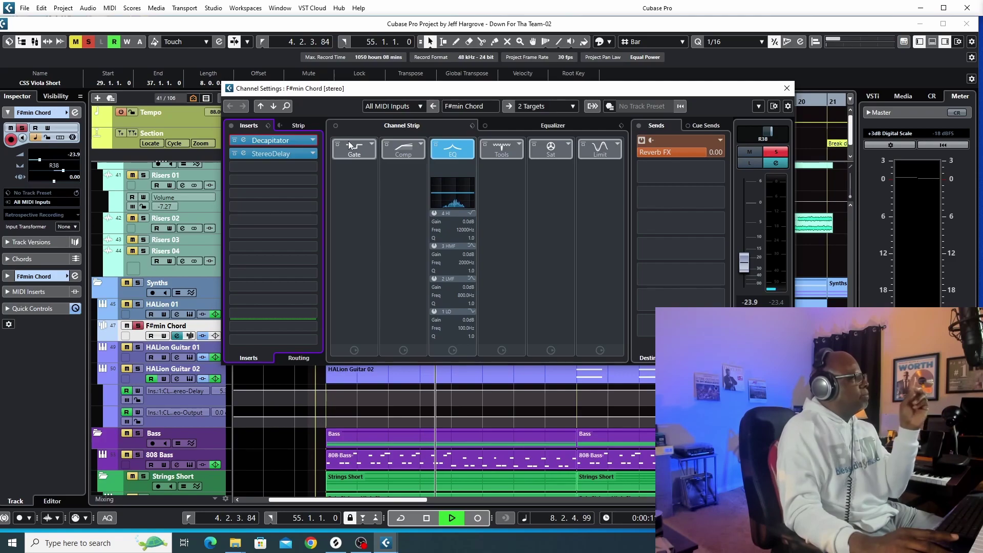
key(space)
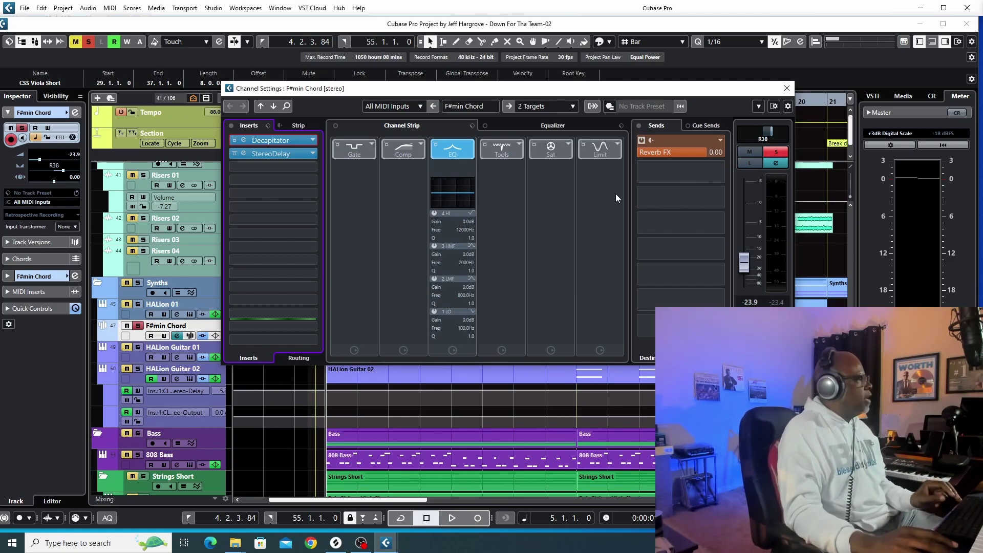
click(791, 90)
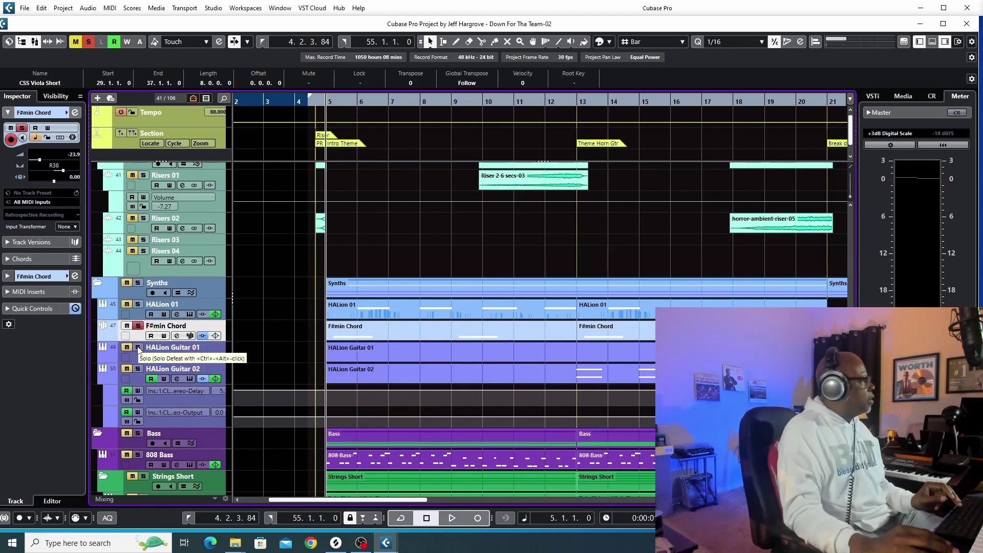
click(138, 326)
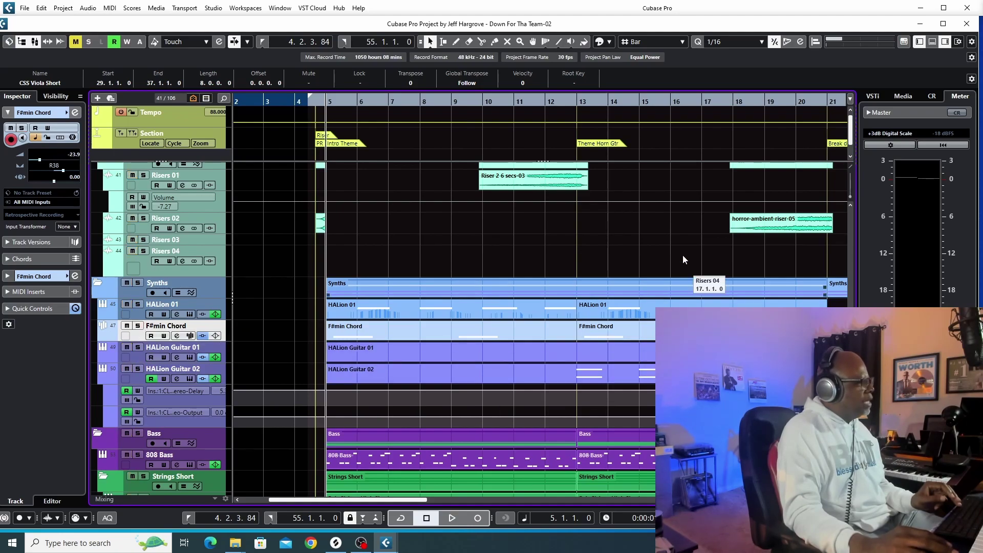
Solo HALion Guitar 01 and audition it from bar 16
click(671, 101)
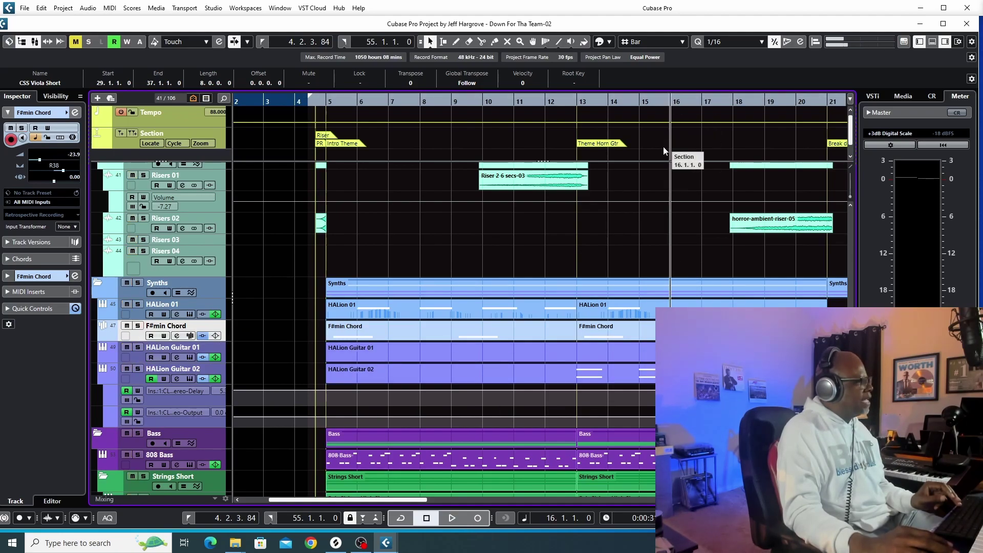
click(139, 348)
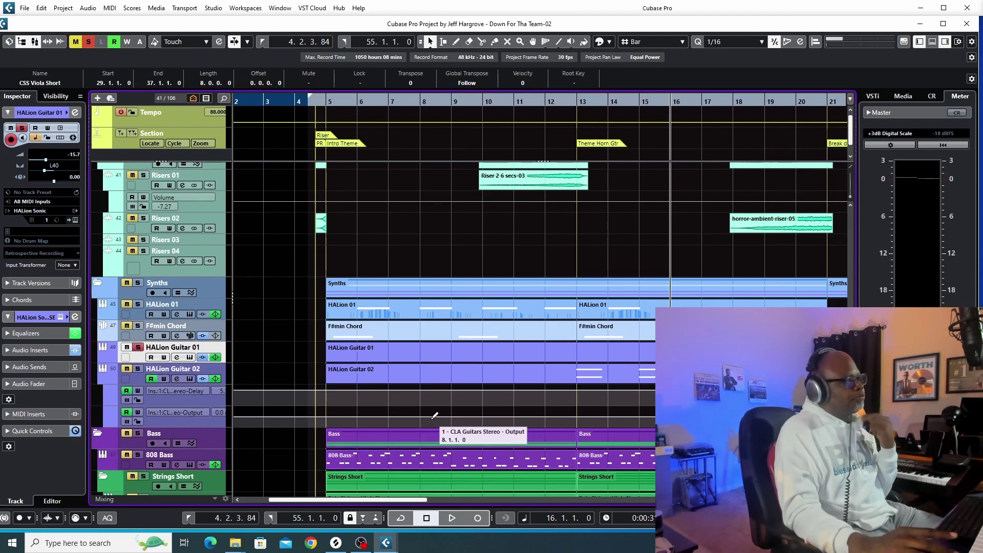
key(space)
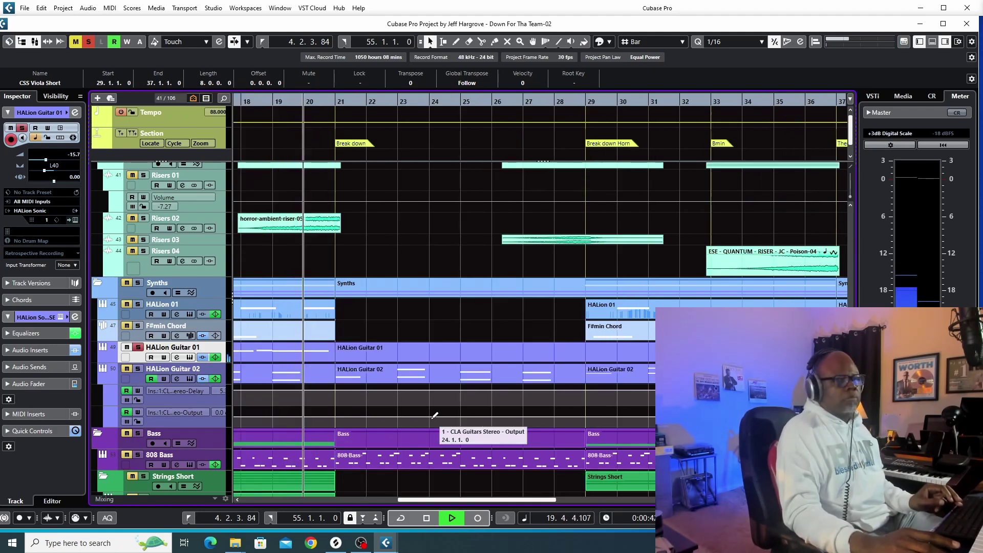
key(space)
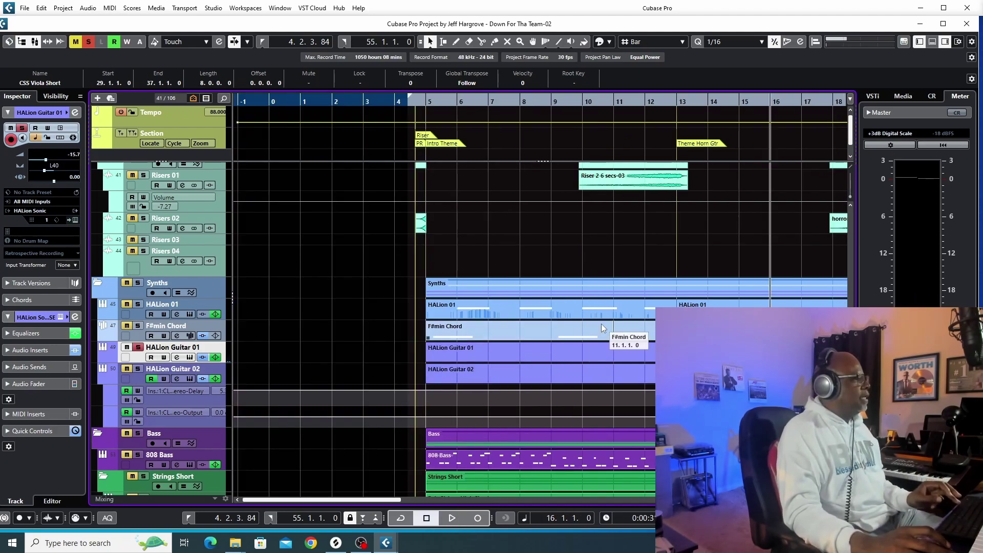
Solo CB Horn Ensemble in the Brass folder alongside HALion Guitar 01 and audition them together from bar 16
scroll(602, 316, up, 10)
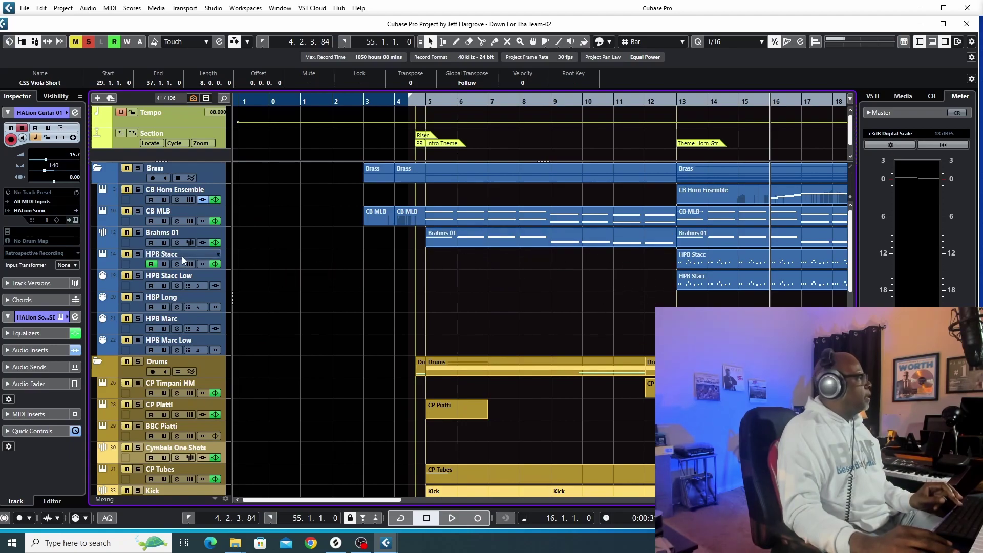
click(138, 190)
key(space)
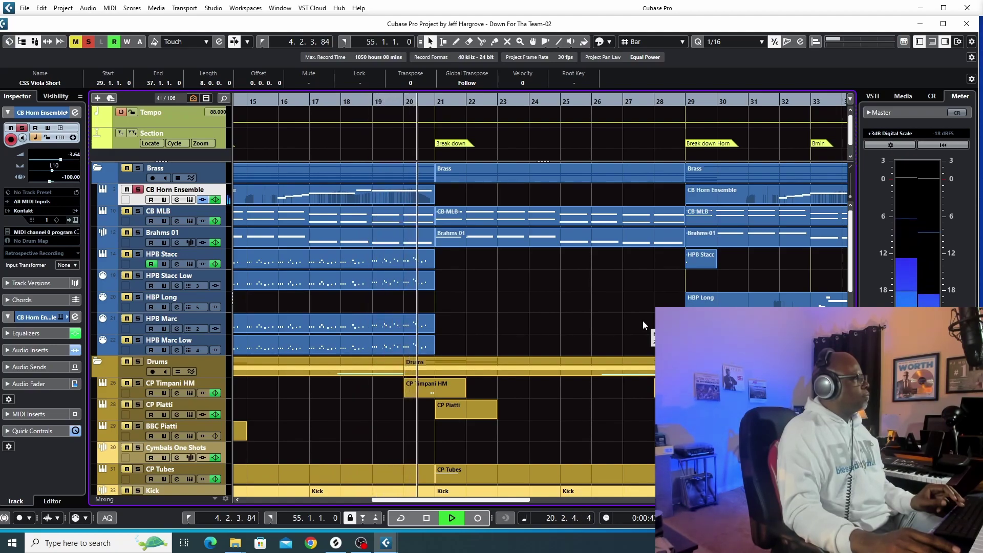
key(space)
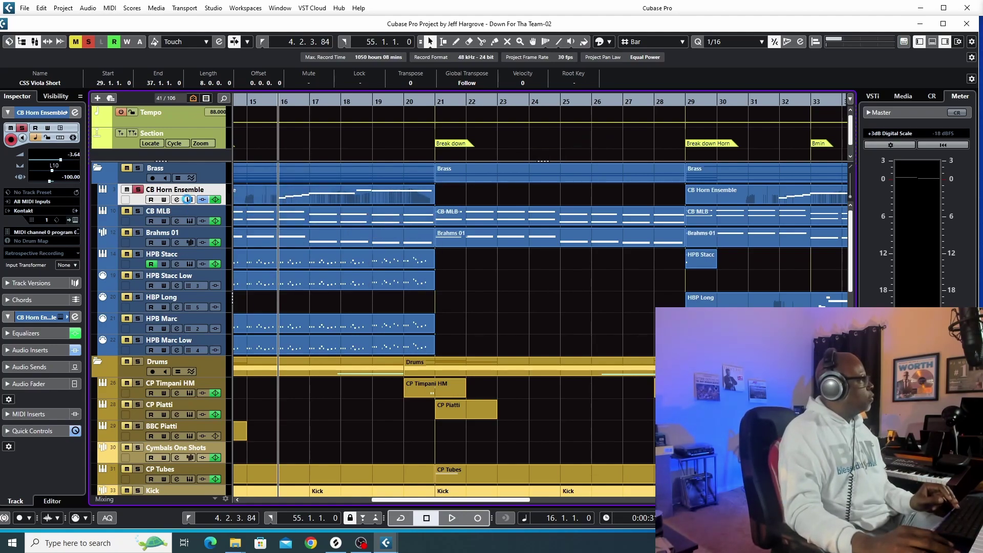
Inspect the CineBrass Pro instrument on CB Horn Ensemble, close it and clear all remaining solos
click(189, 199)
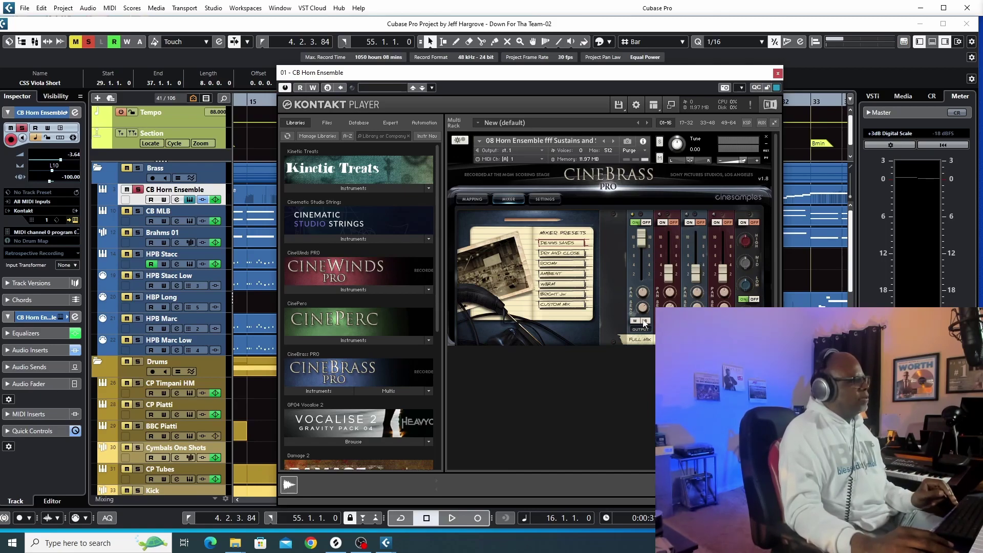
click(777, 73)
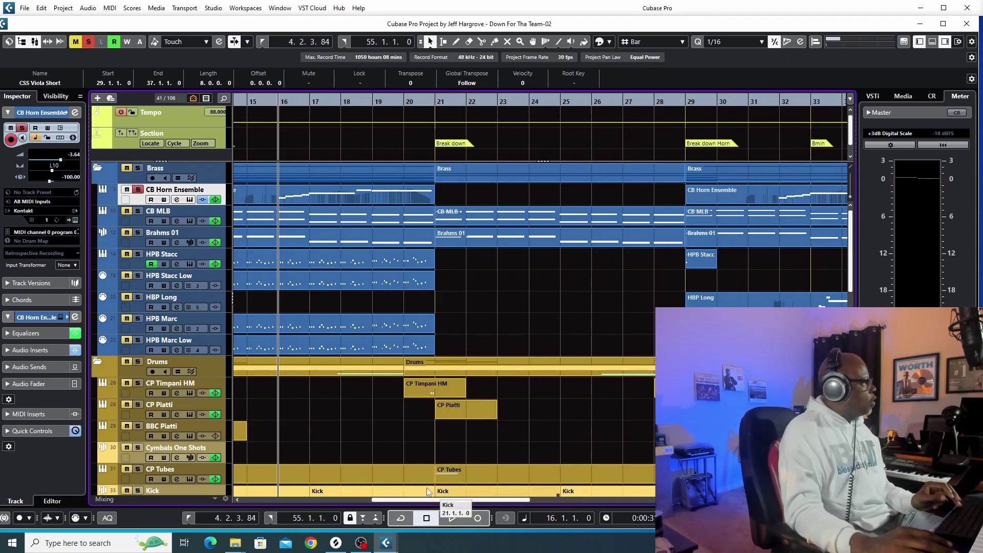
click(138, 189)
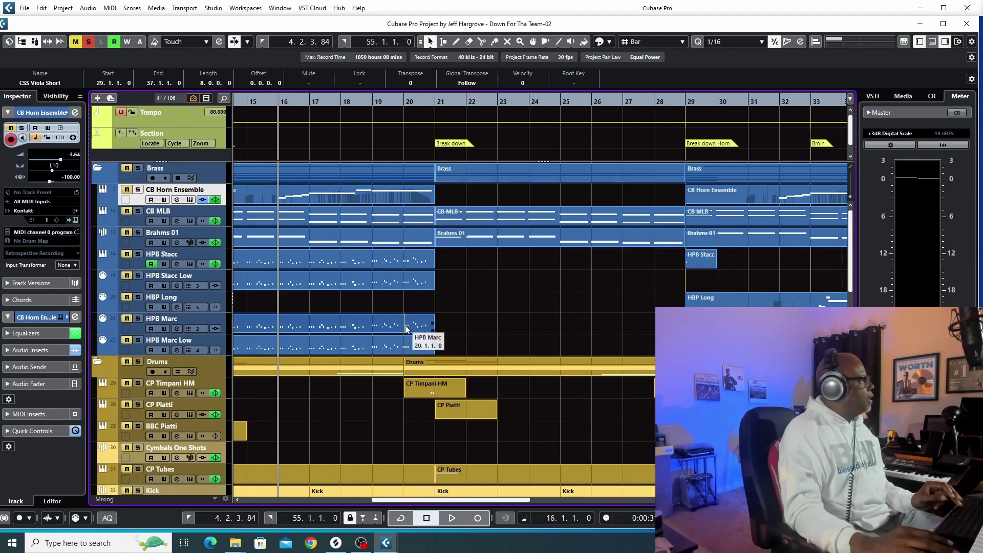
click(88, 43)
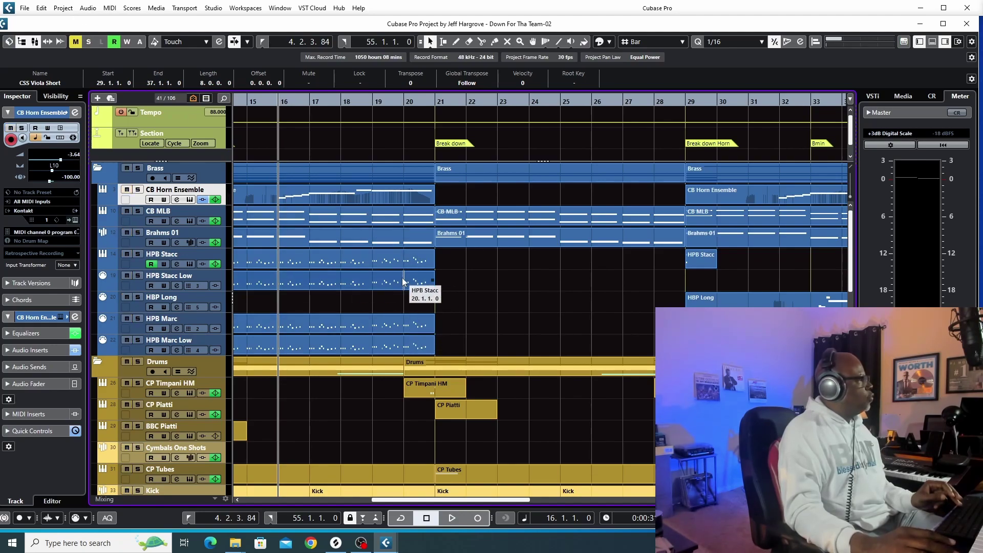
Return the playhead to the left locator at 4.2.3.84
scroll(438, 302, down, 5)
drag(479, 504, 350, 504)
key(KP_1)
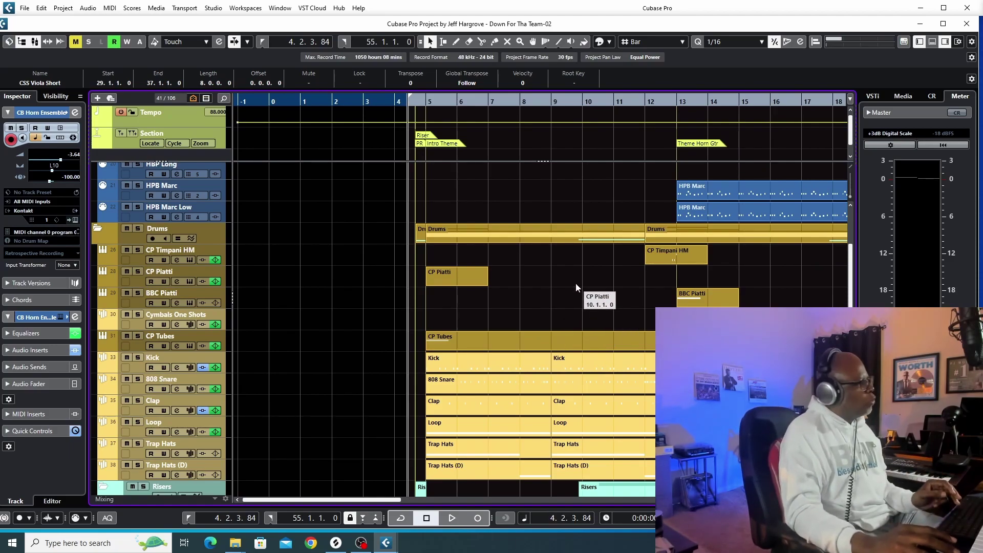
Solo the whole Strings Short folder and audition it from bar 5
scroll(607, 281, down, 10)
scroll(612, 285, down, 5)
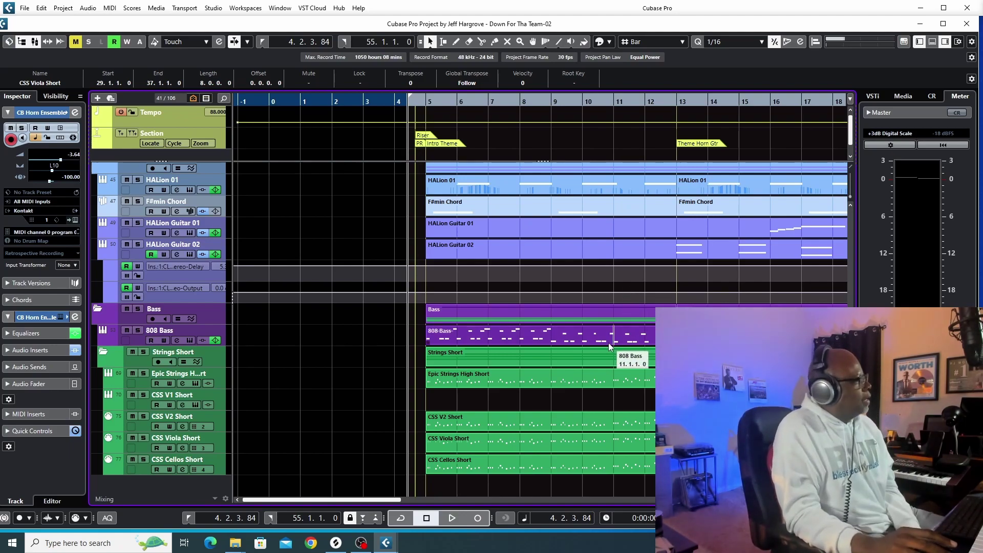
scroll(608, 342, up, 6)
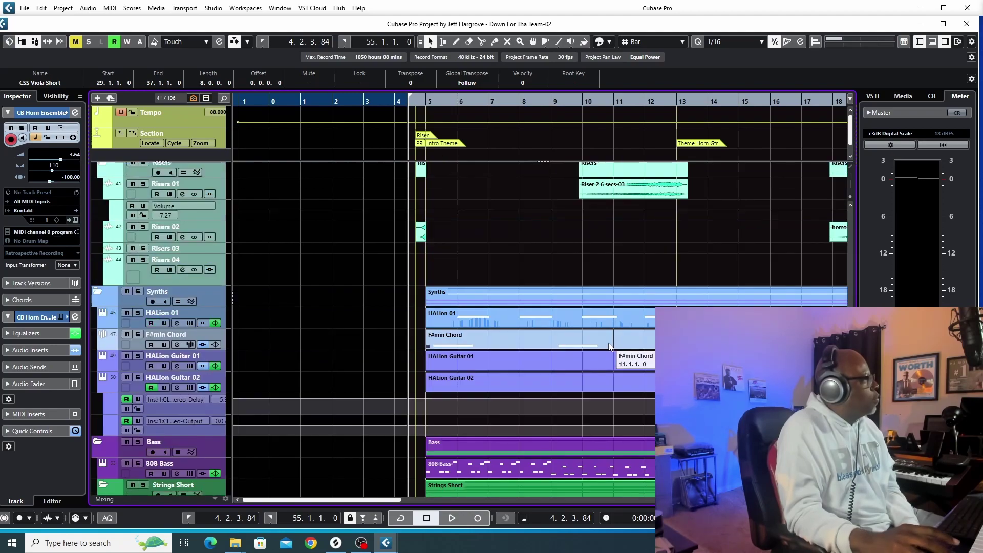
scroll(608, 343, down, 8)
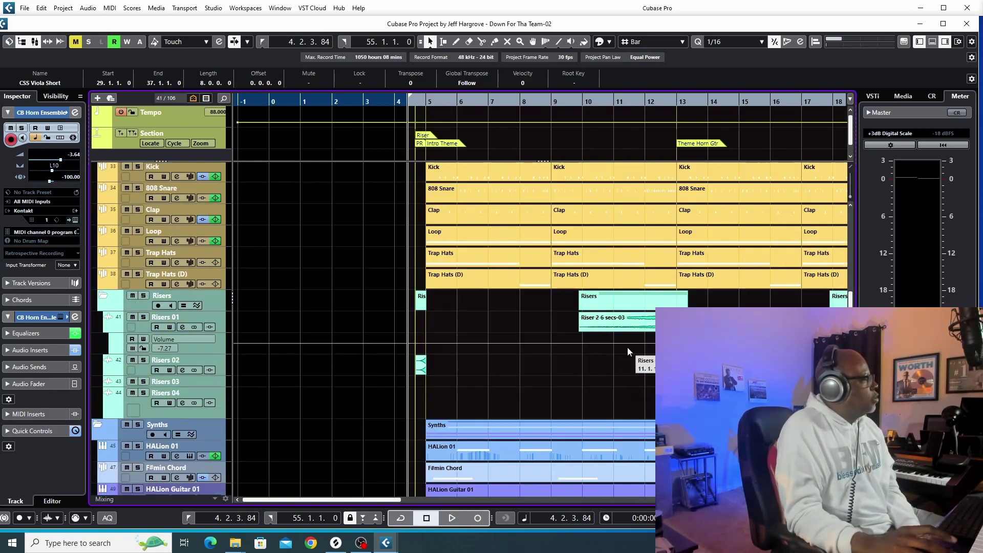
scroll(628, 352, down, 3)
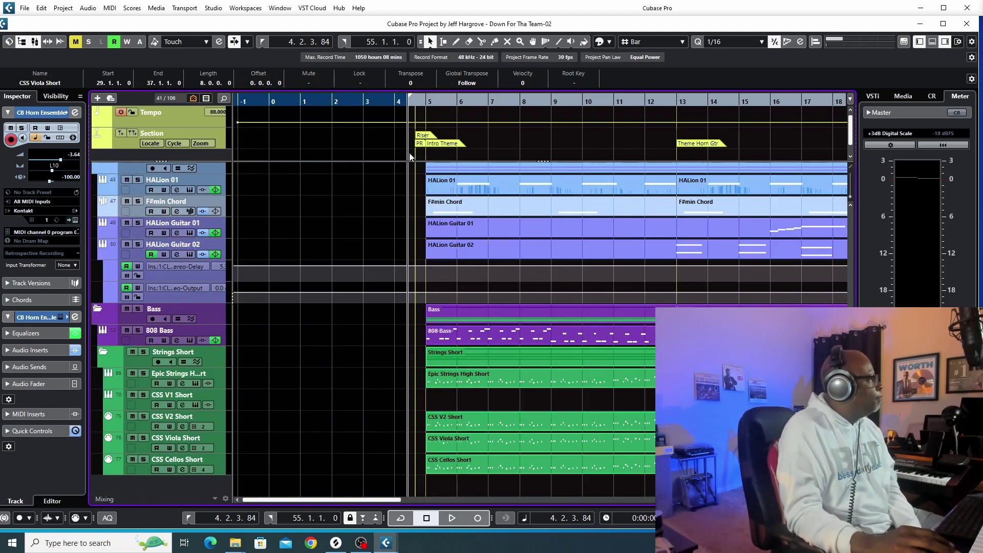
click(425, 101)
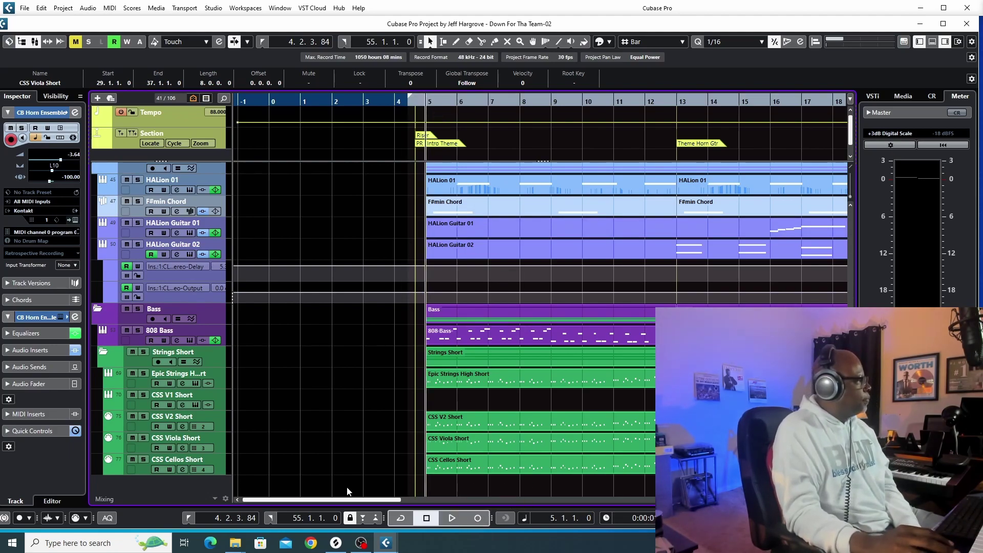
click(144, 352)
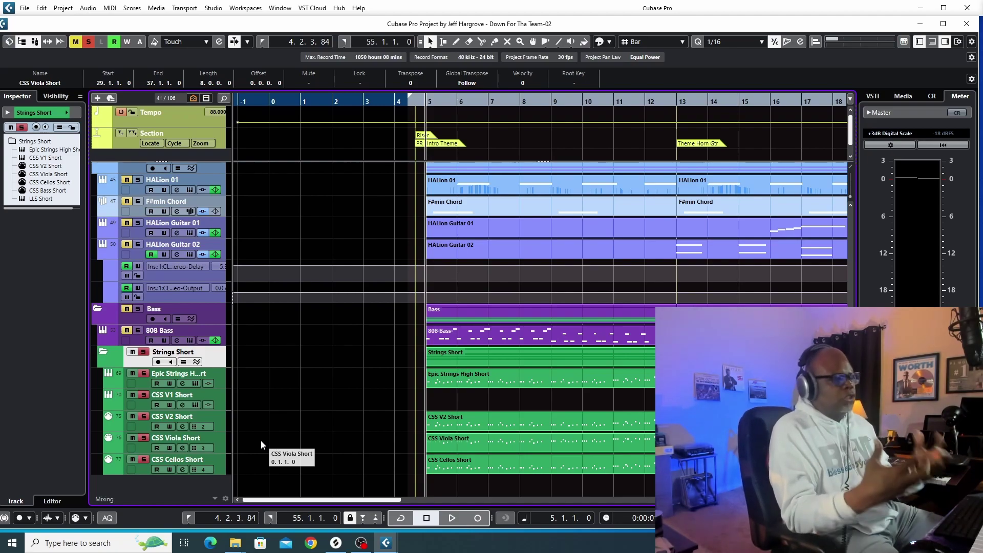
key(space)
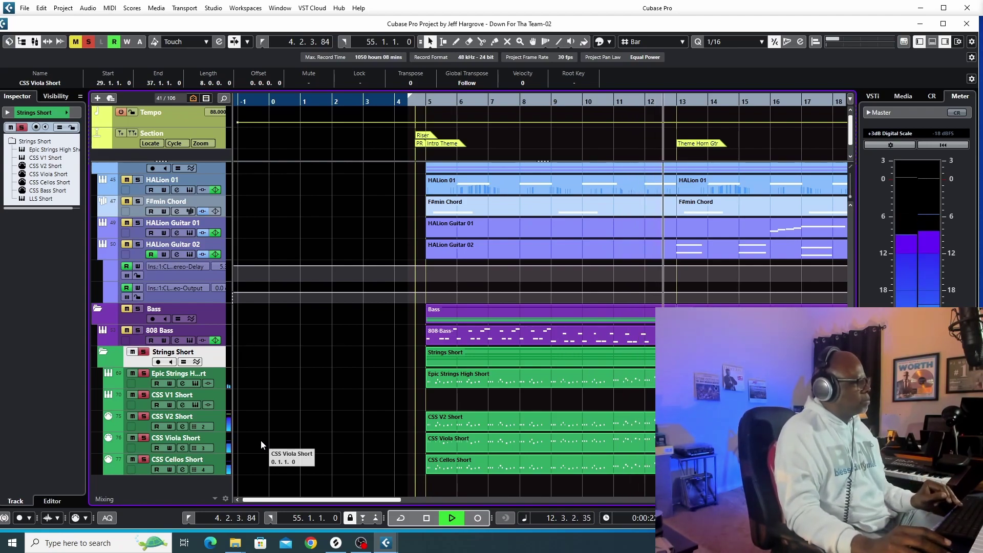
key(space)
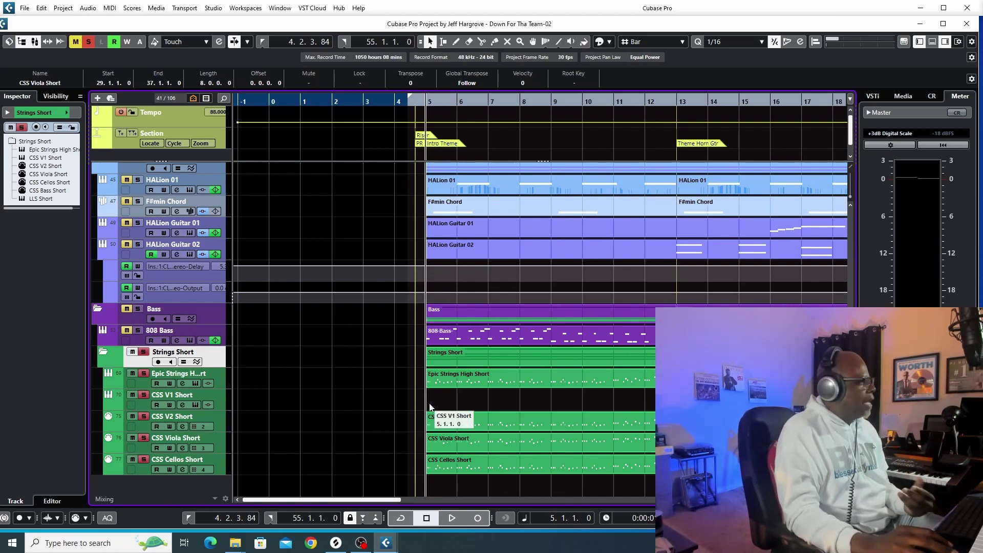
Inspect the notes of the Epic Strings High Short part in the Key Editor and its Spitfire Epic Strings instrument, closing both
alt+click(497, 375)
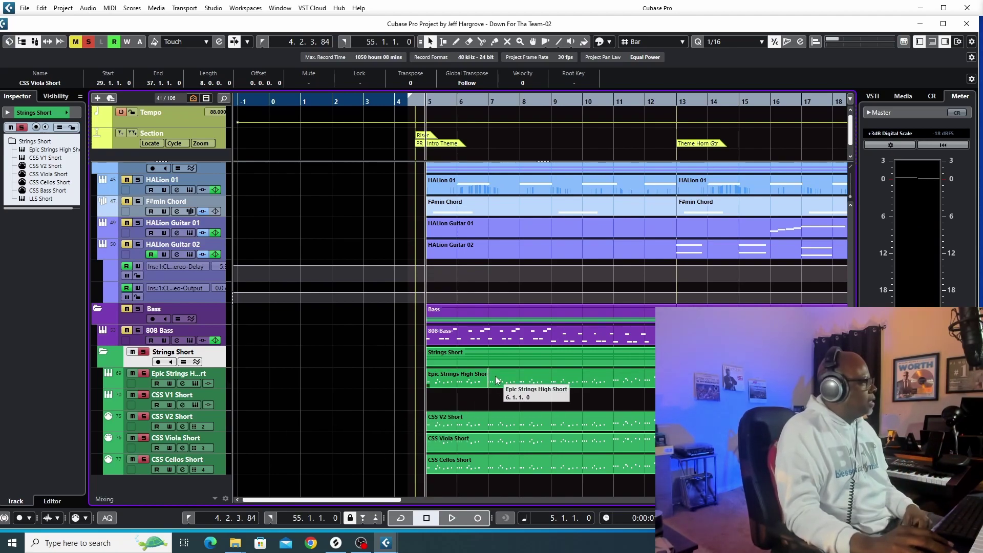
double_click(495, 376)
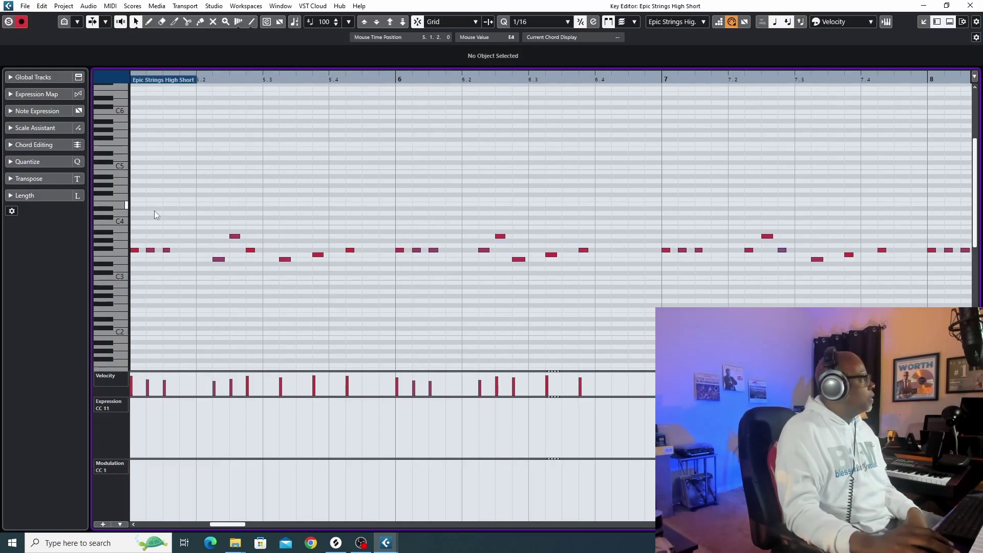
click(971, 6)
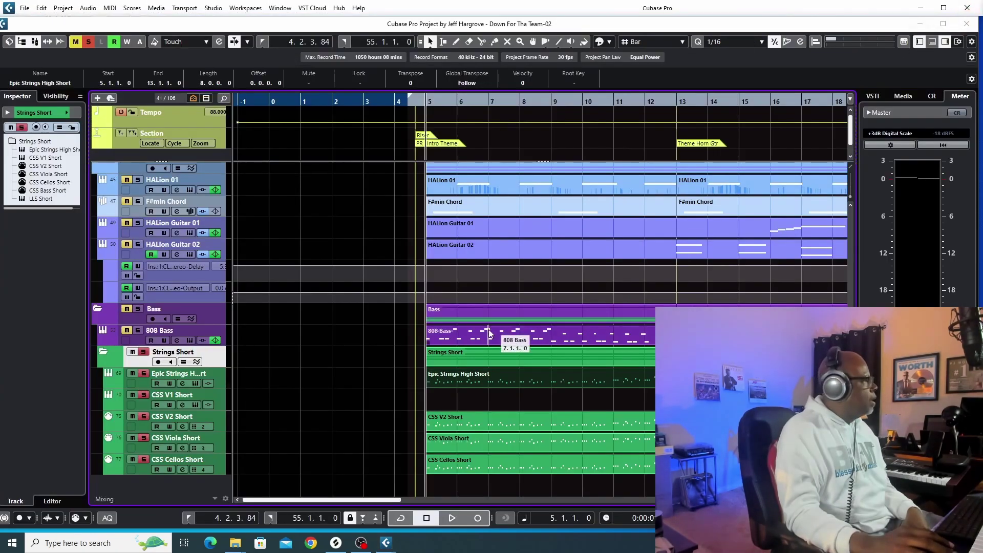
click(193, 383)
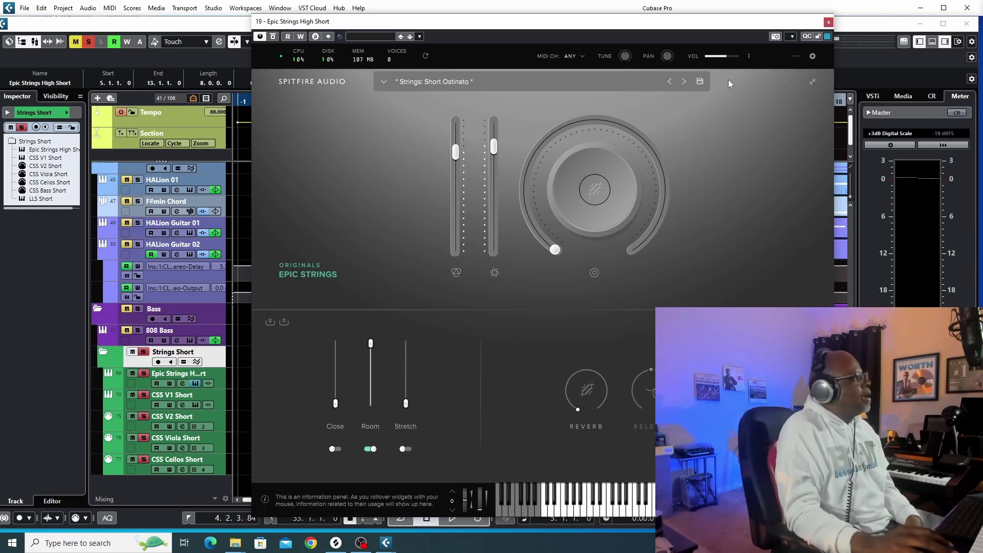
click(827, 22)
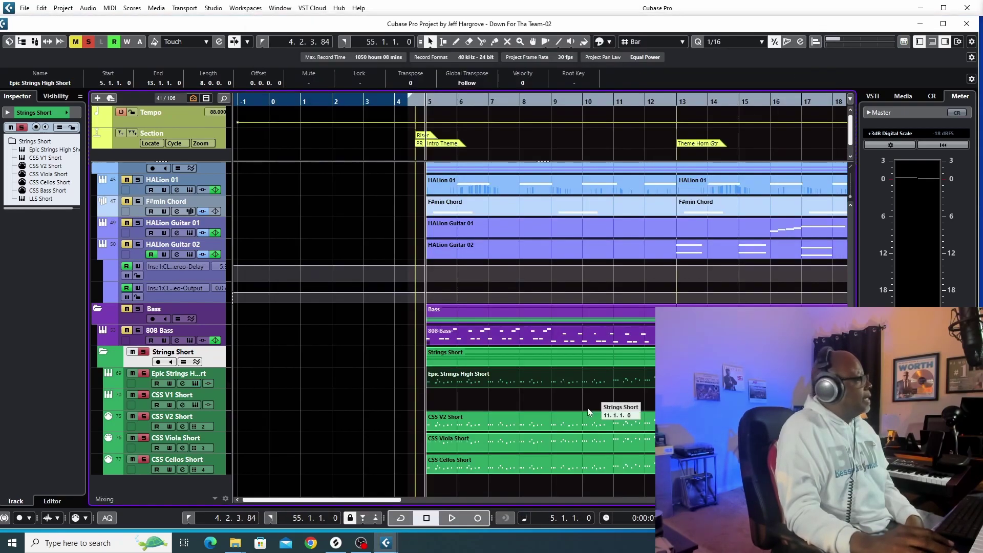
Examine the Cinematic Studio Strings patches loaded in the Kontakt rack on CSS V1 Short and close the instrument
click(140, 425)
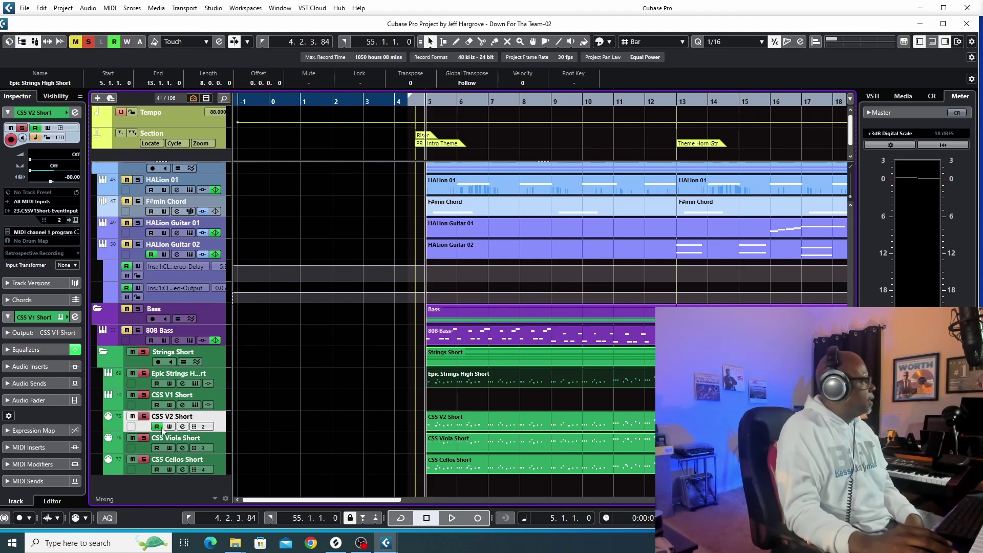
click(199, 404)
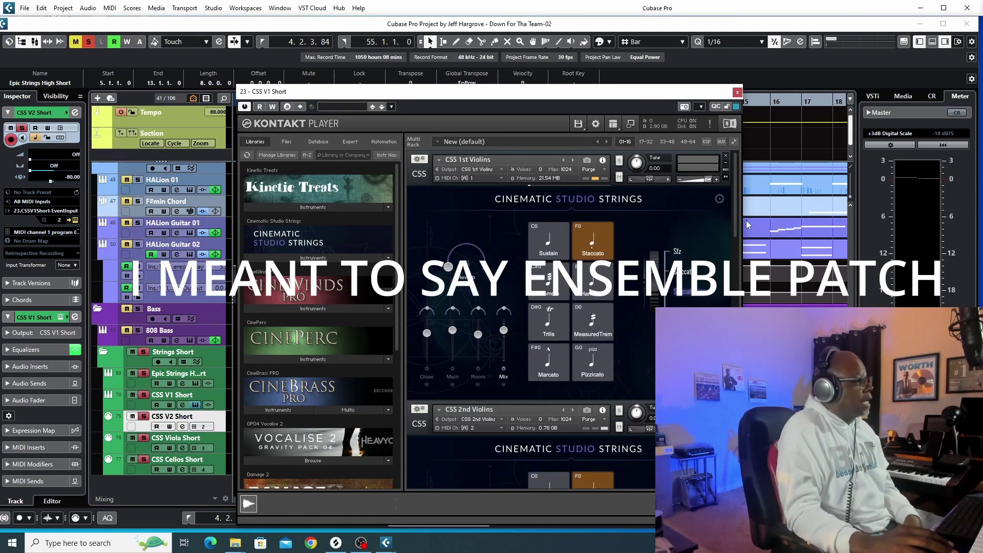
drag(735, 211, 736, 330)
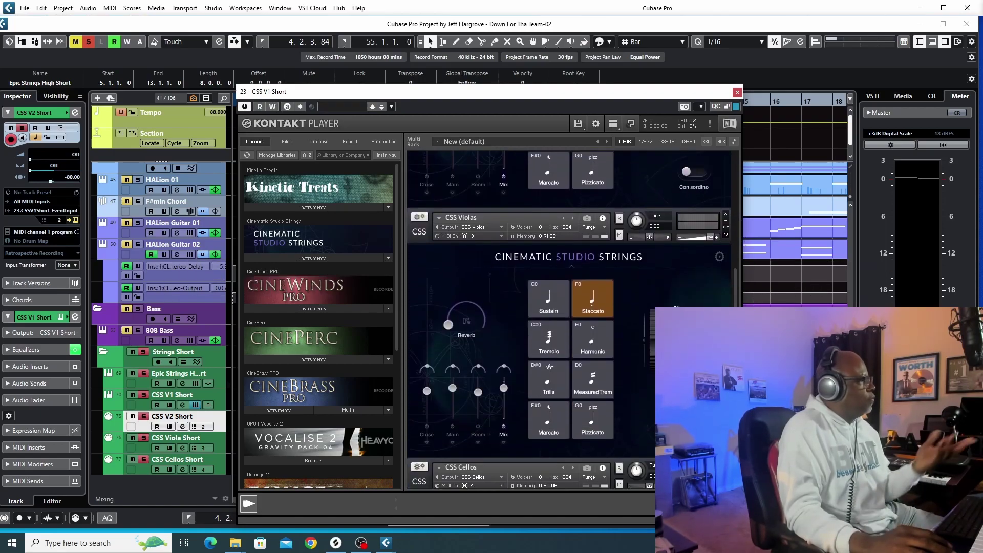
scroll(568, 318, up, 3)
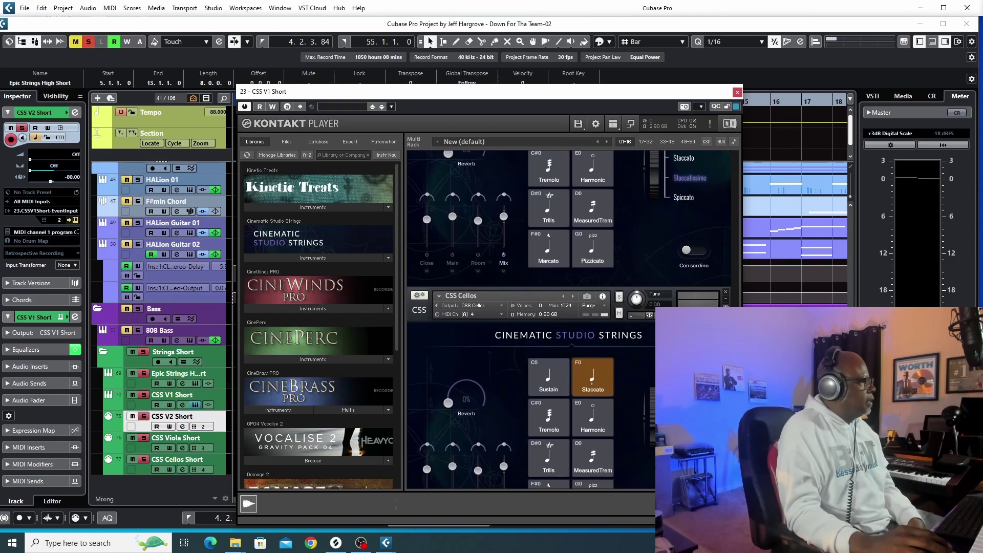
scroll(568, 318, up, 4)
click(737, 92)
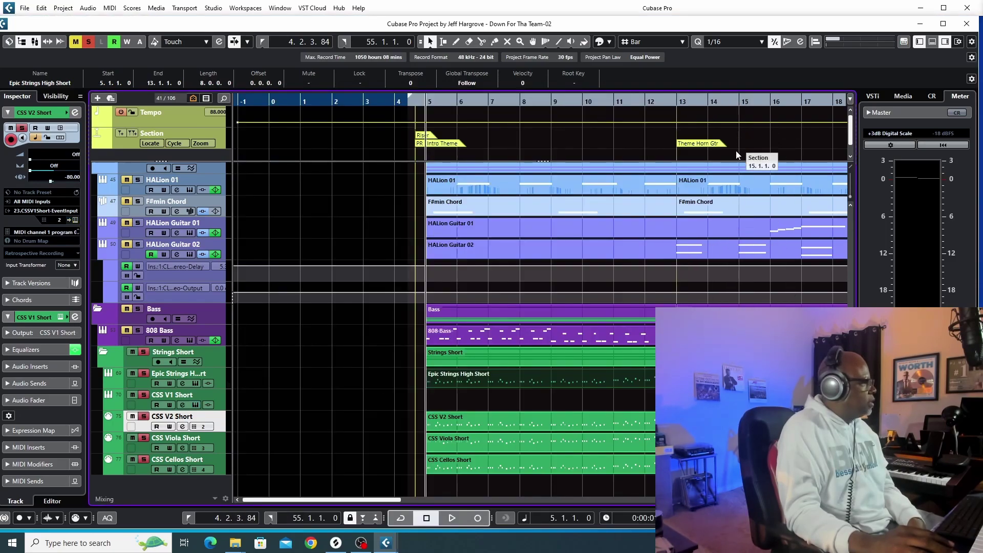
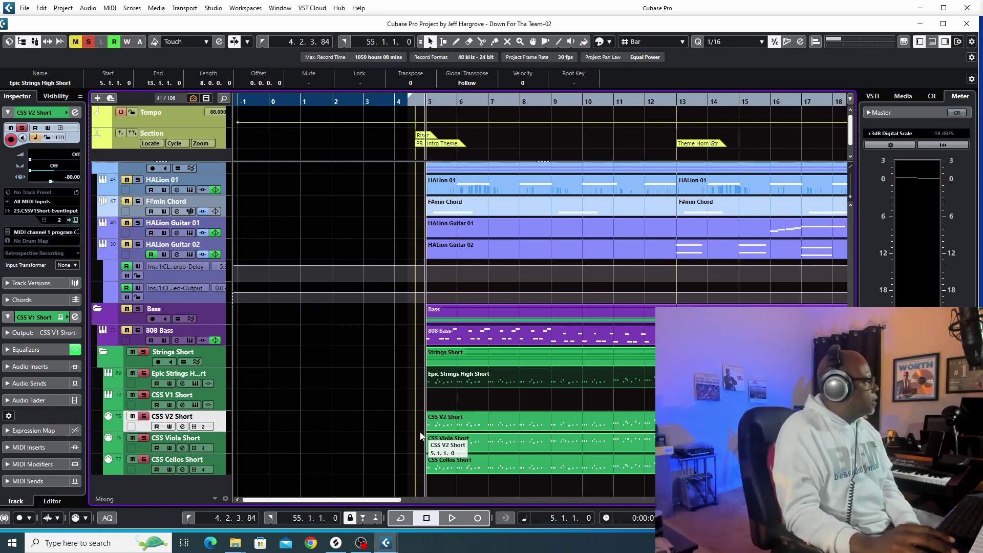
Clear the Strings Short folder solo and audition only Epic Strings High Short from bar 5
click(145, 353)
click(145, 373)
key(space)
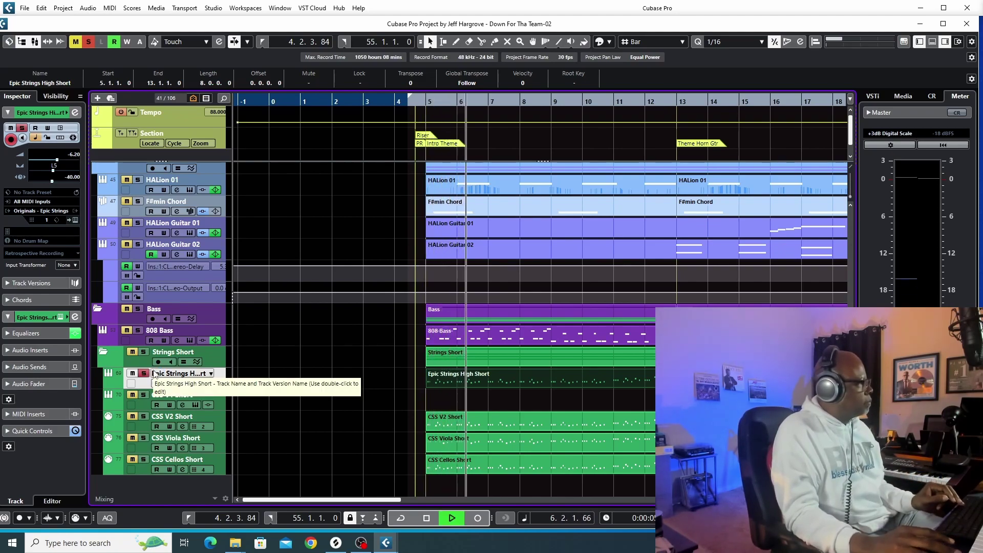
key(space)
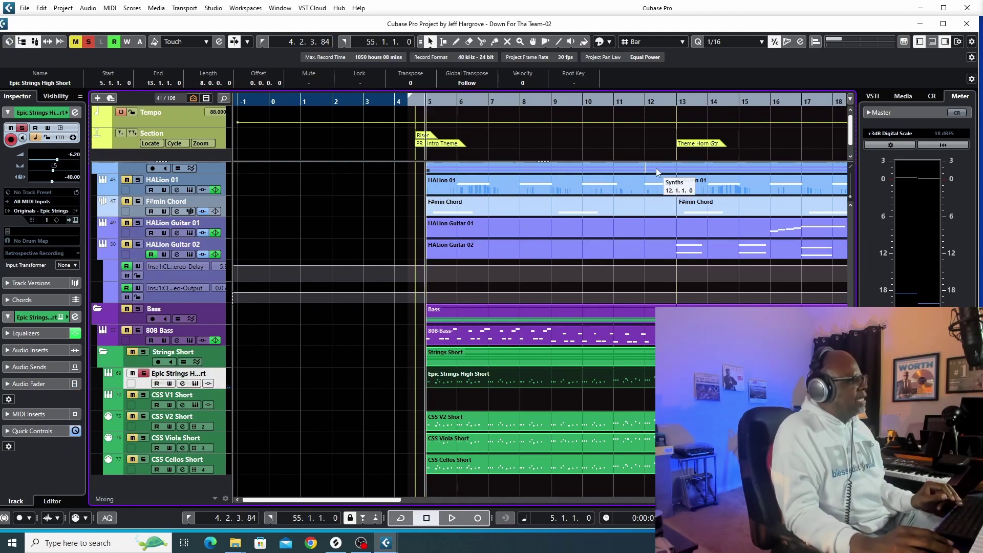
Move the playhead to bar 13 and audition CSS V1 Short soloed together with Epic Strings High Short
click(675, 98)
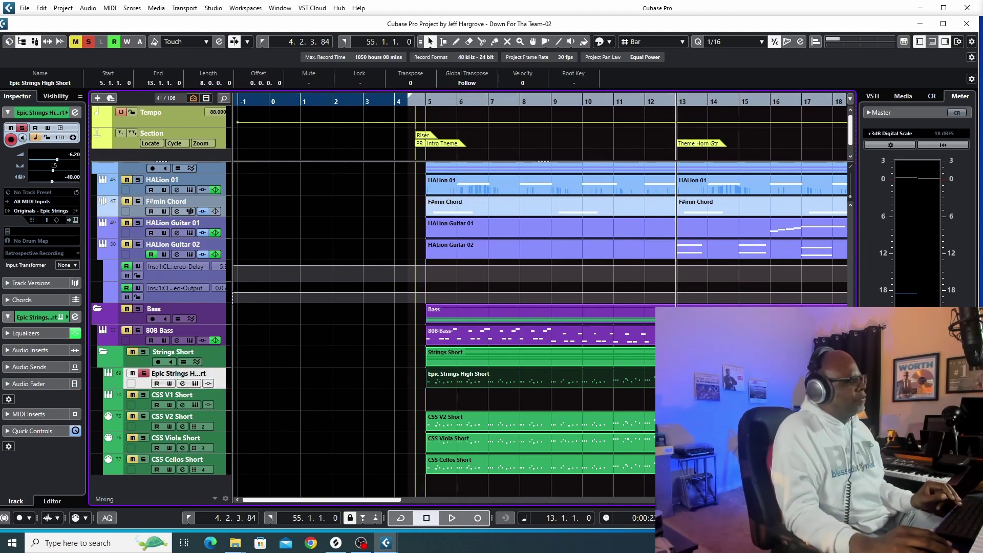
click(145, 395)
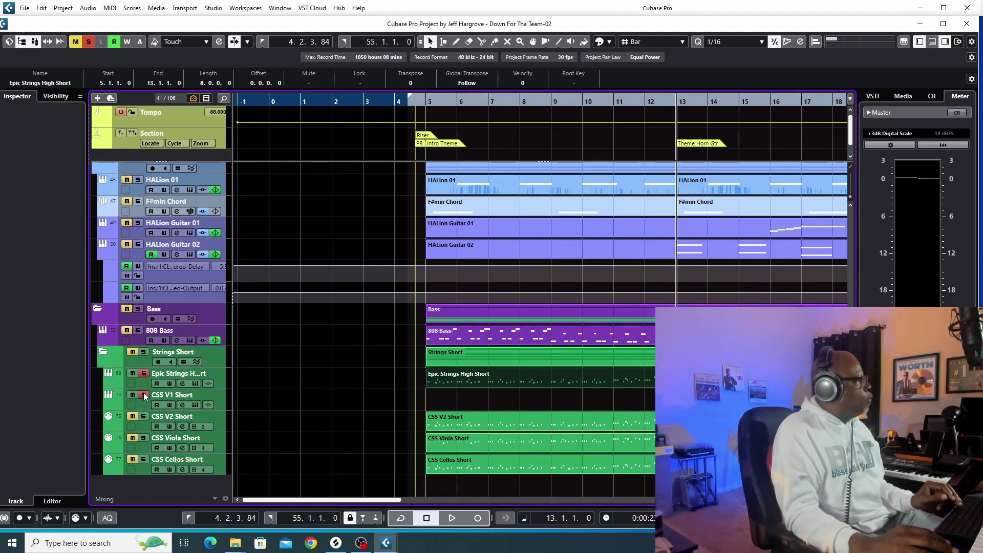
key(space)
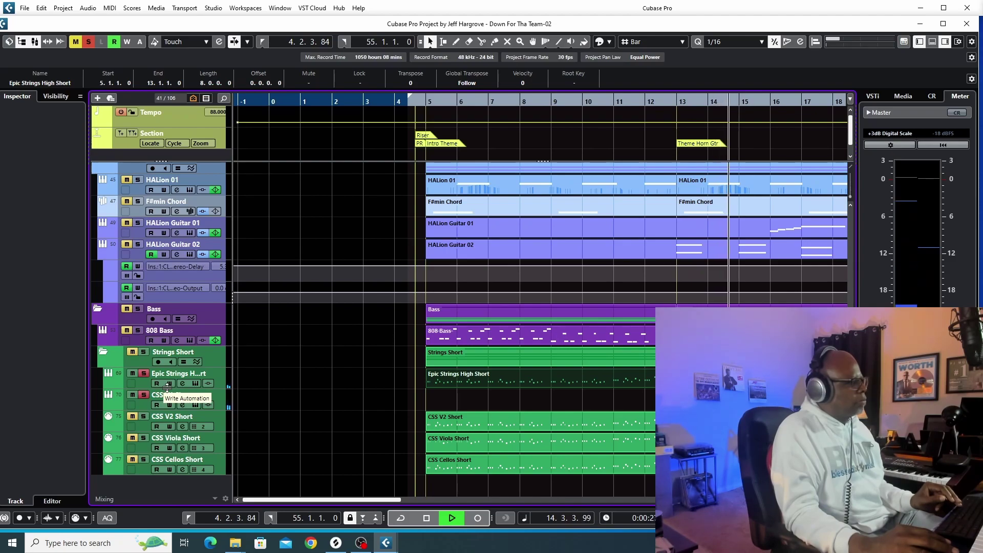
key(space)
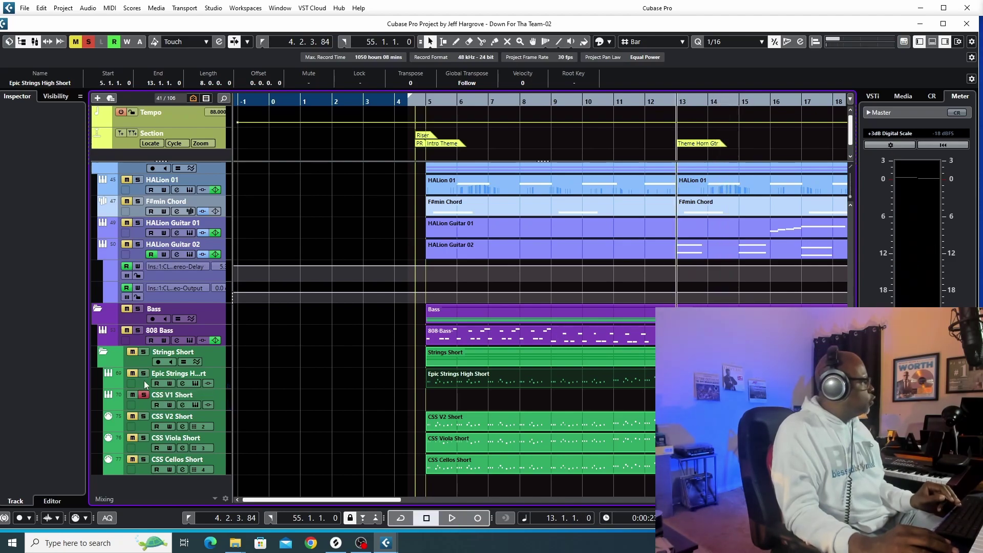
Unsolo CSS V1 Short, solo CSS V2 Short and audition it alone from bar 13
click(144, 395)
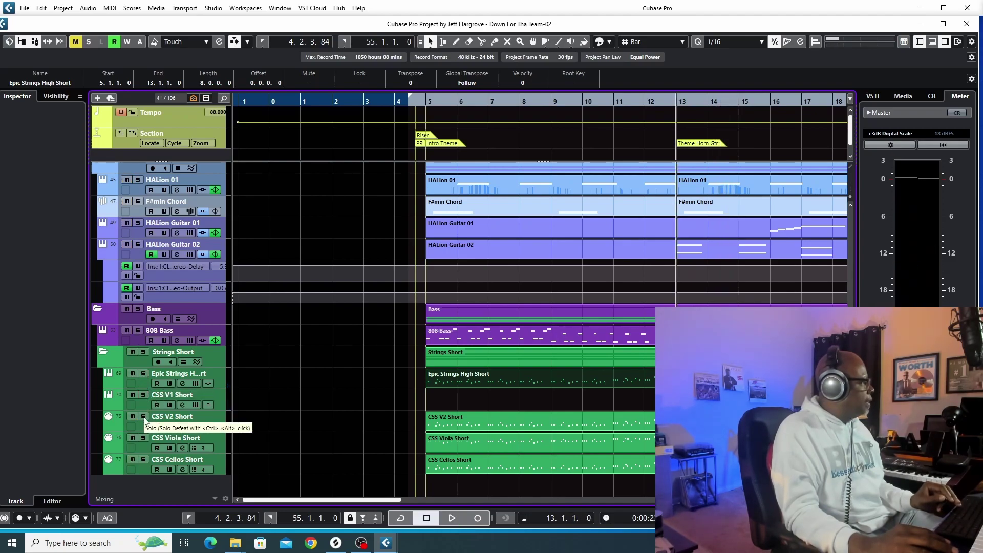
click(144, 416)
key(space)
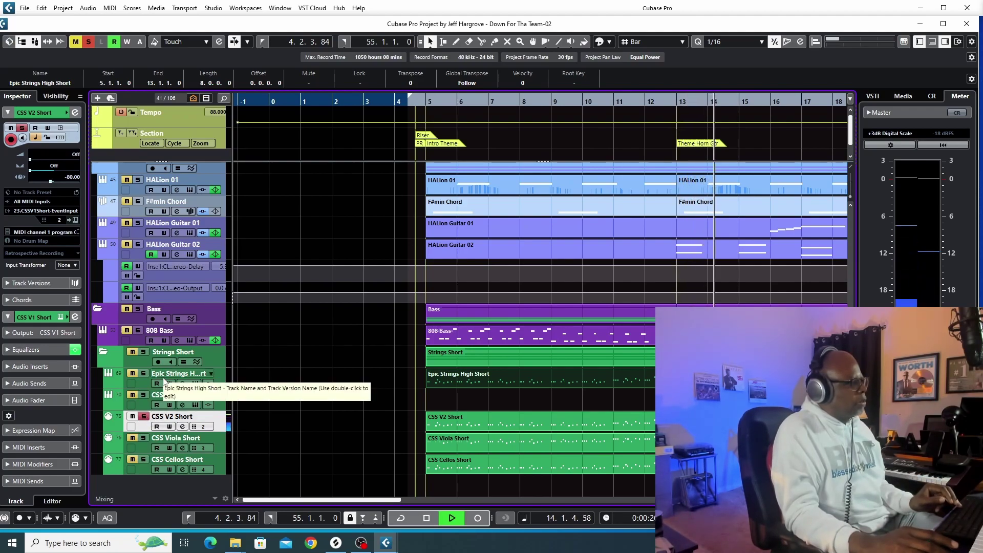
key(space)
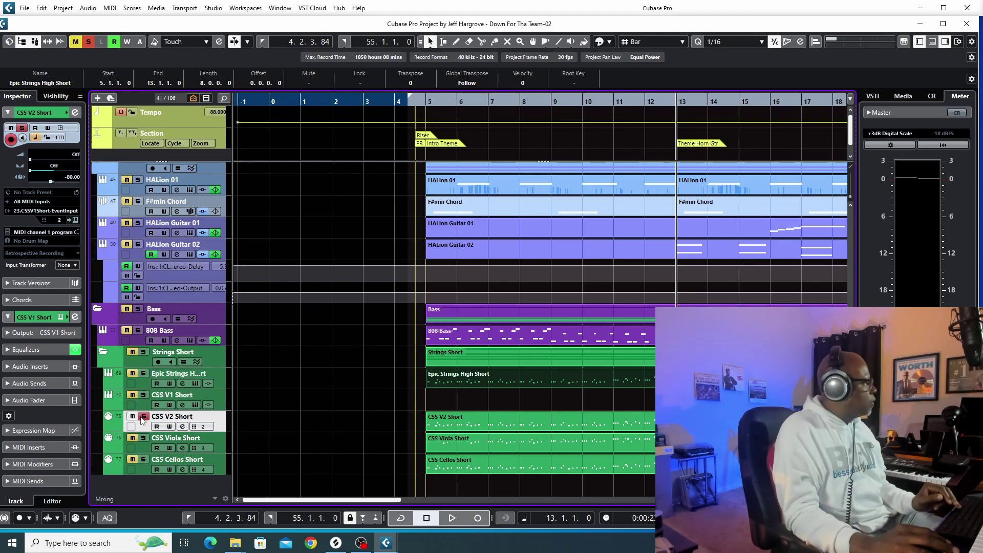
Switch the solo to CSS Viola Short and audition it alone from bar 13
key(Down)
key(space)
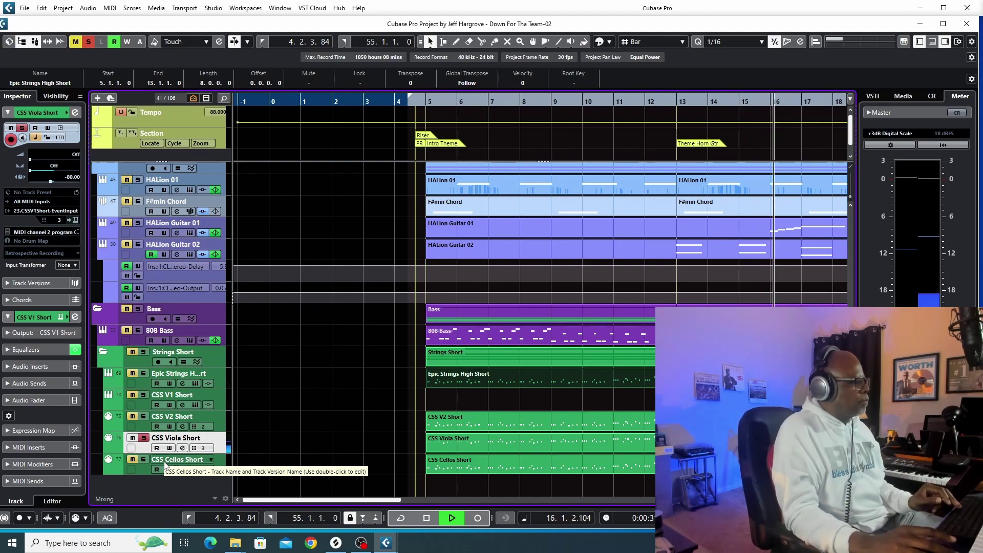
key(space)
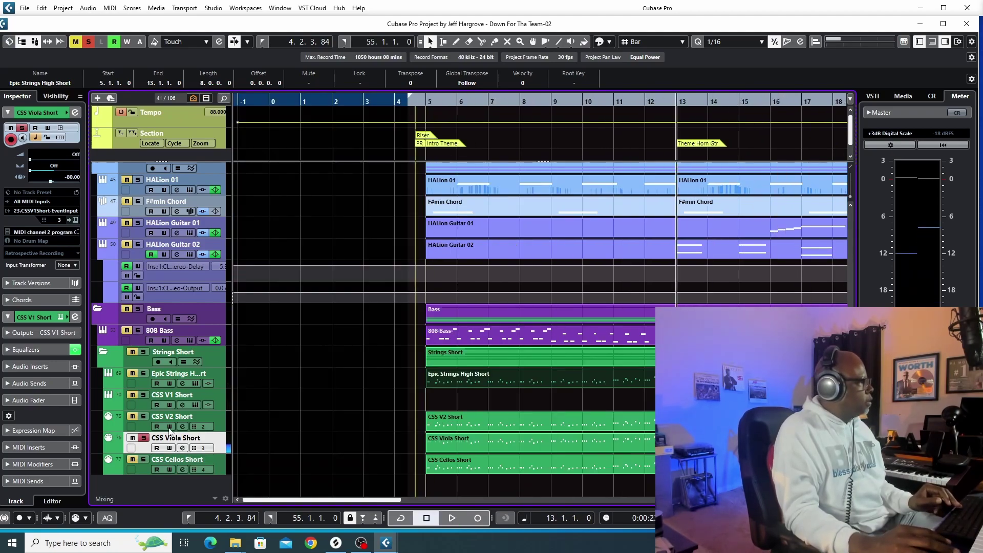
Unsolo CSS Viola Short, solo CSS Cellos Short and audition it alone from bar 13
click(144, 438)
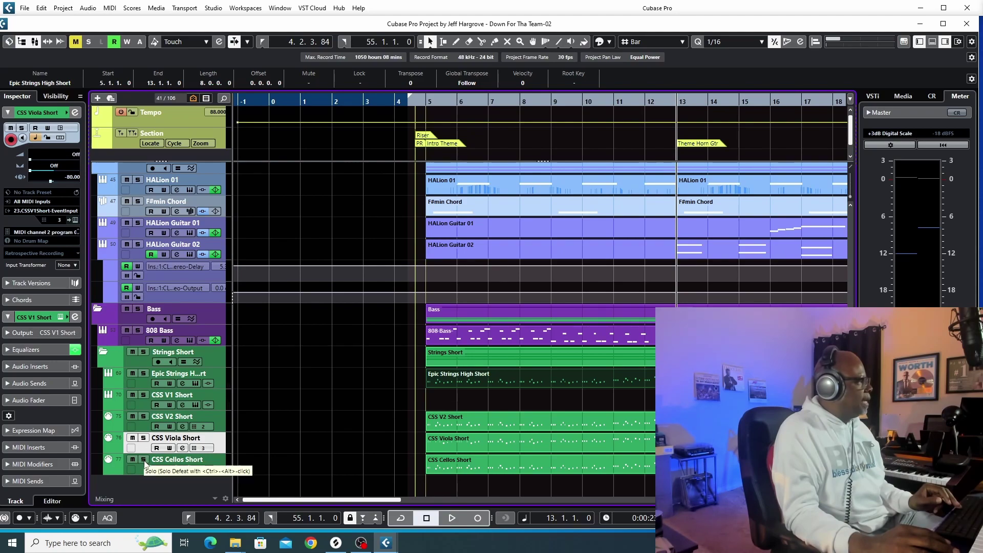
click(144, 460)
key(space)
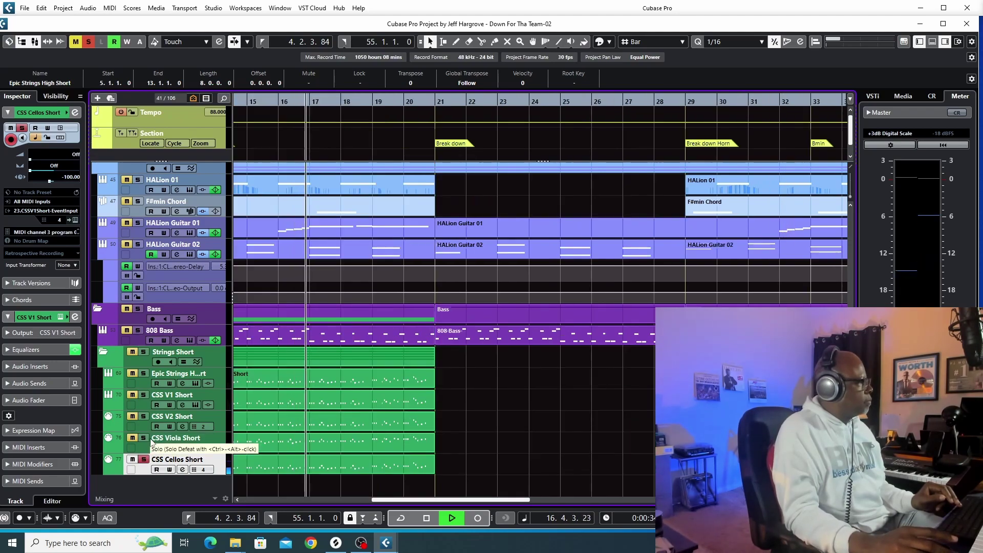
key(space)
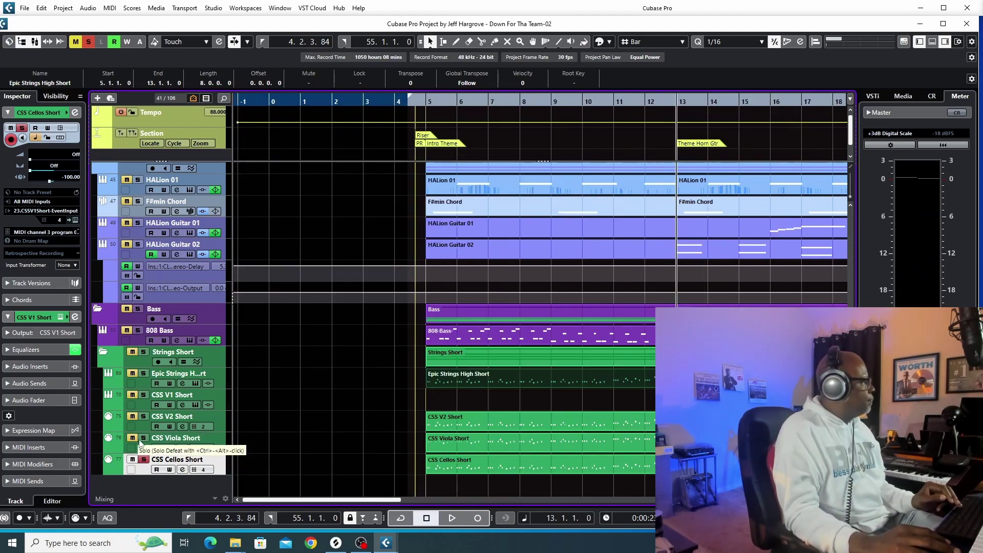
Add CSS Viola Short and CSS V2 Short to the soloed cellos, audition them together from bar 13 and clear all solos
click(145, 438)
key(space)
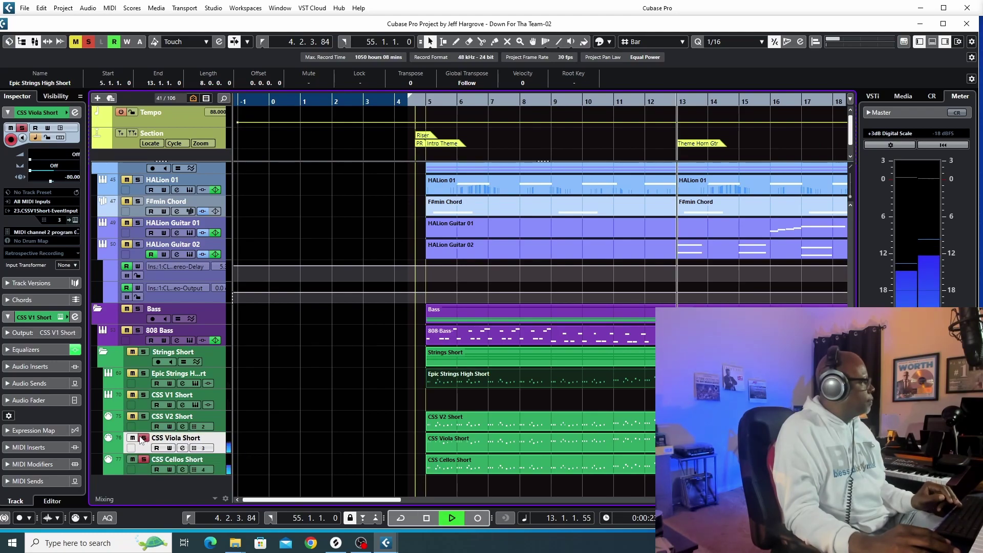
click(144, 416)
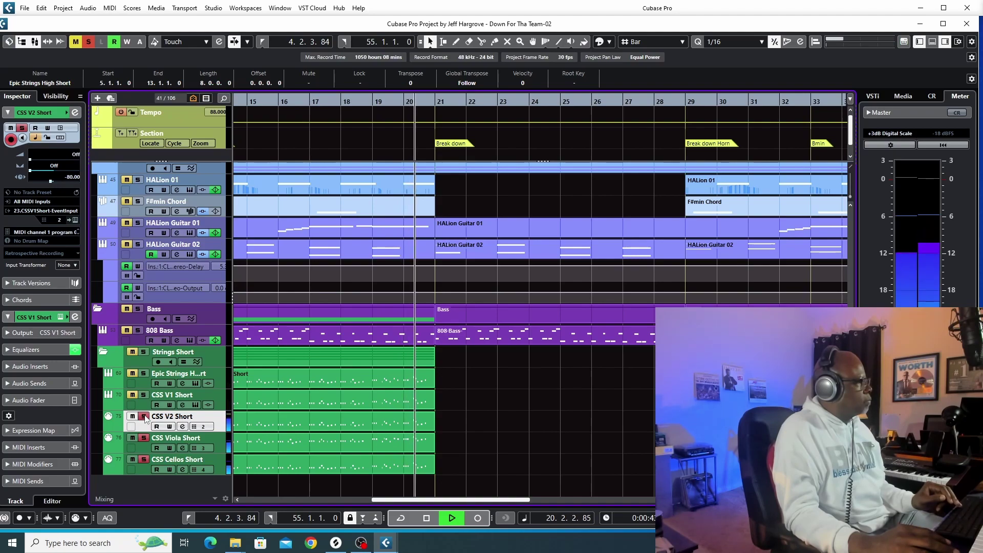
key(space)
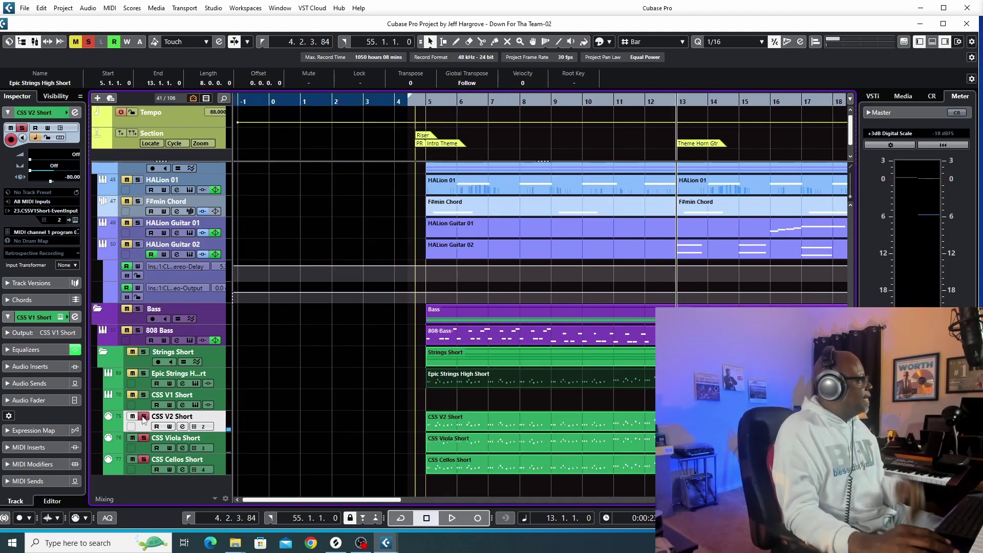
click(146, 438)
click(141, 460)
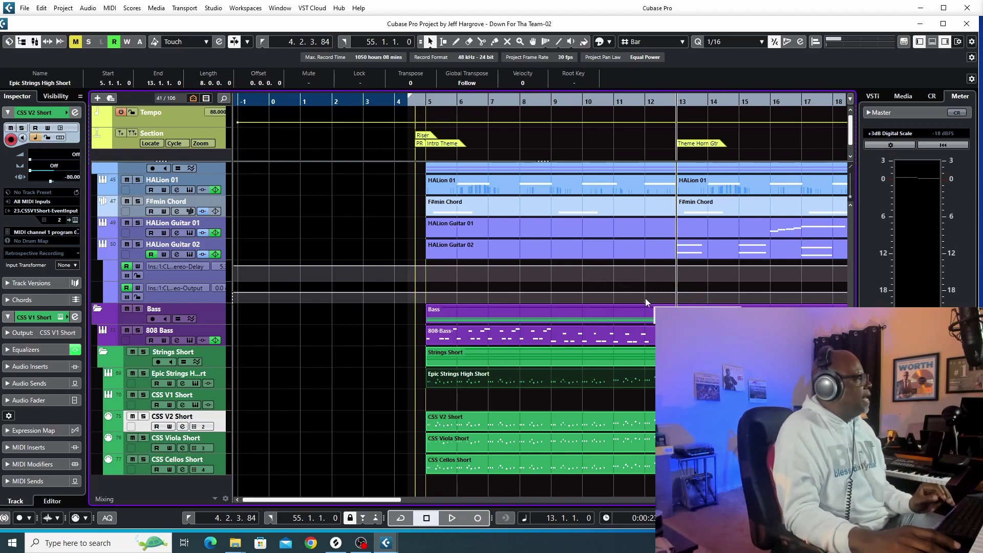
Solo the HPB Stacc, HPB Stacc Low, HPB Marc and HPB Marc Low brass tracks
scroll(645, 298, up, 8)
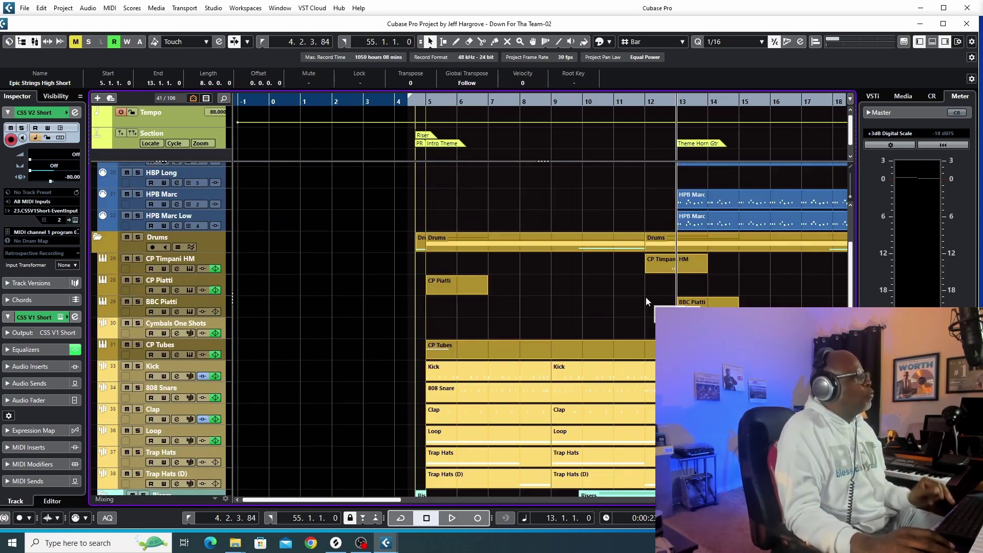
scroll(648, 294, up, 3)
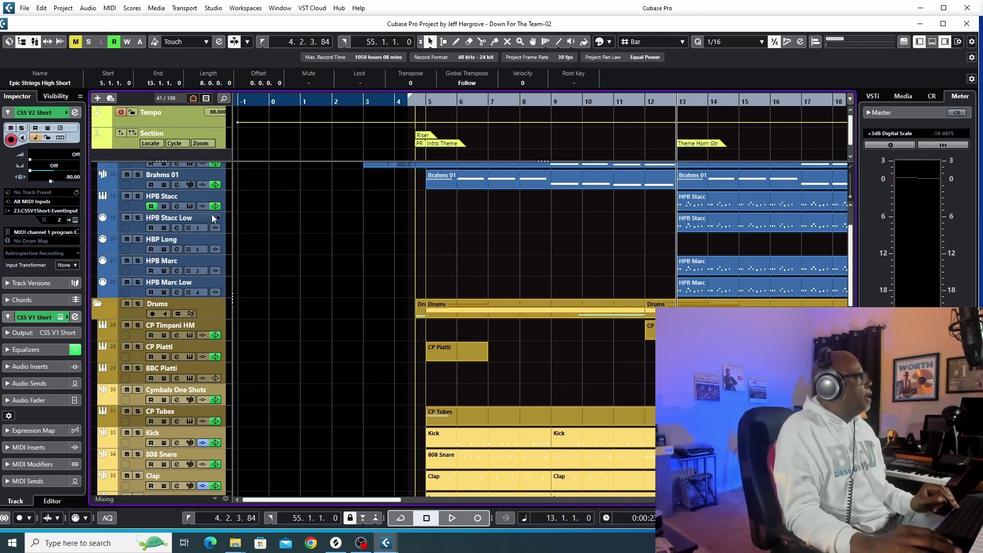
click(137, 196)
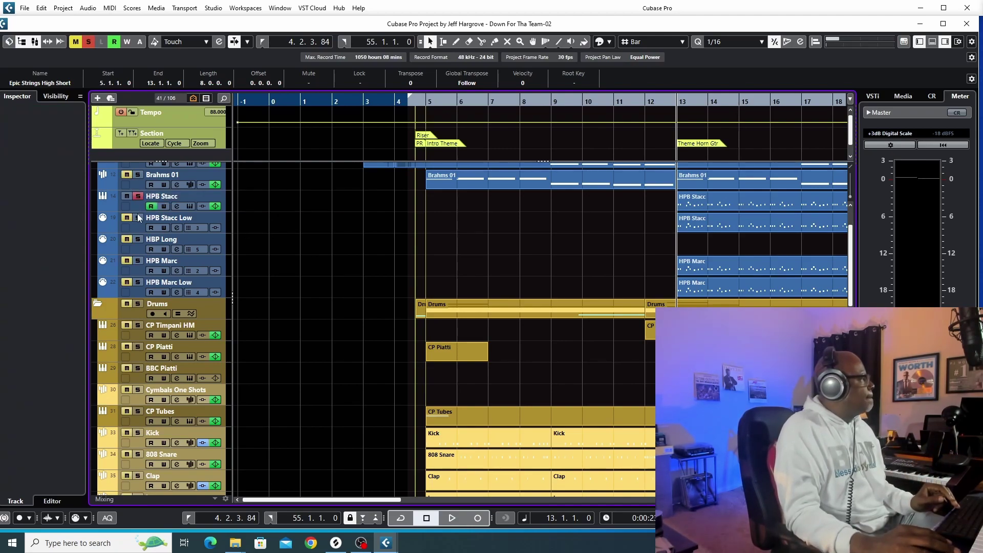
click(137, 218)
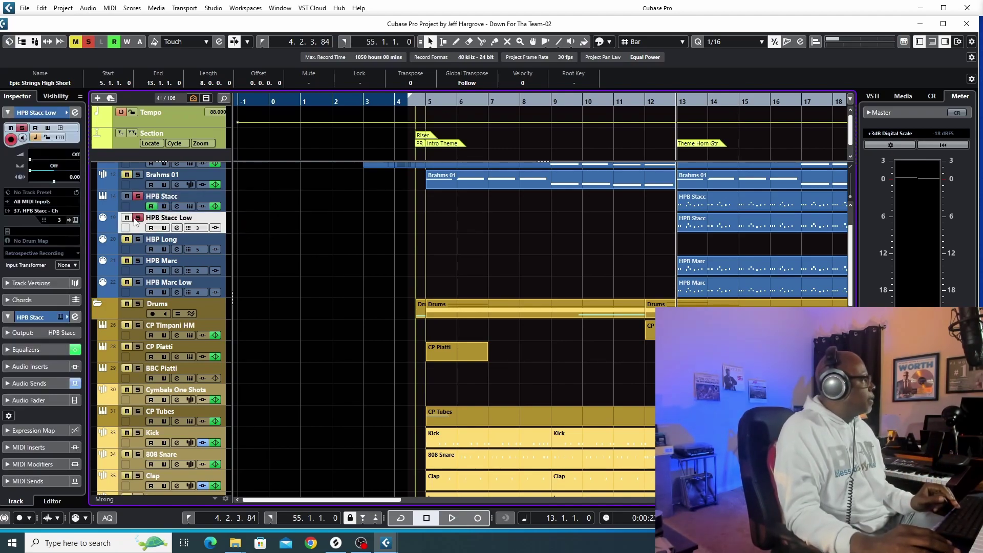
click(138, 261)
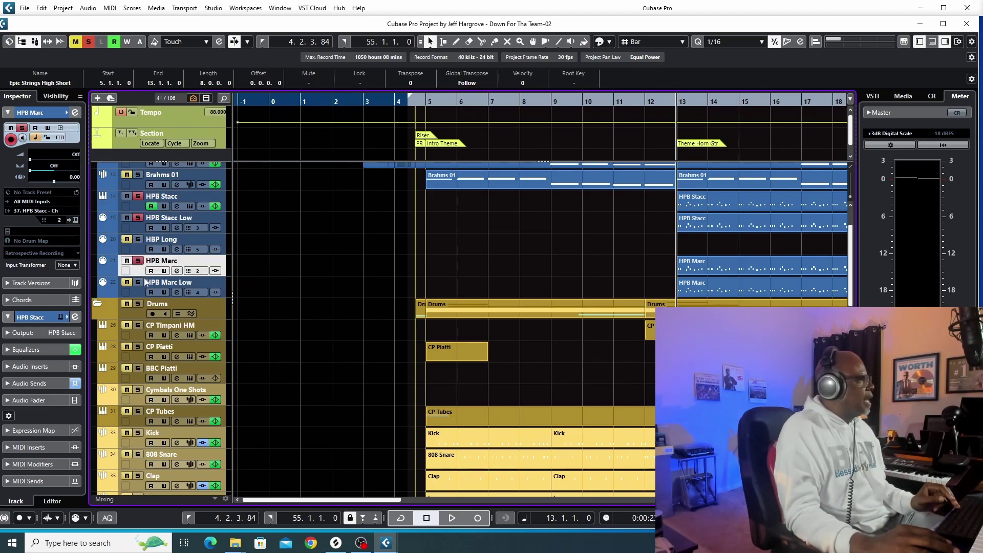
click(138, 282)
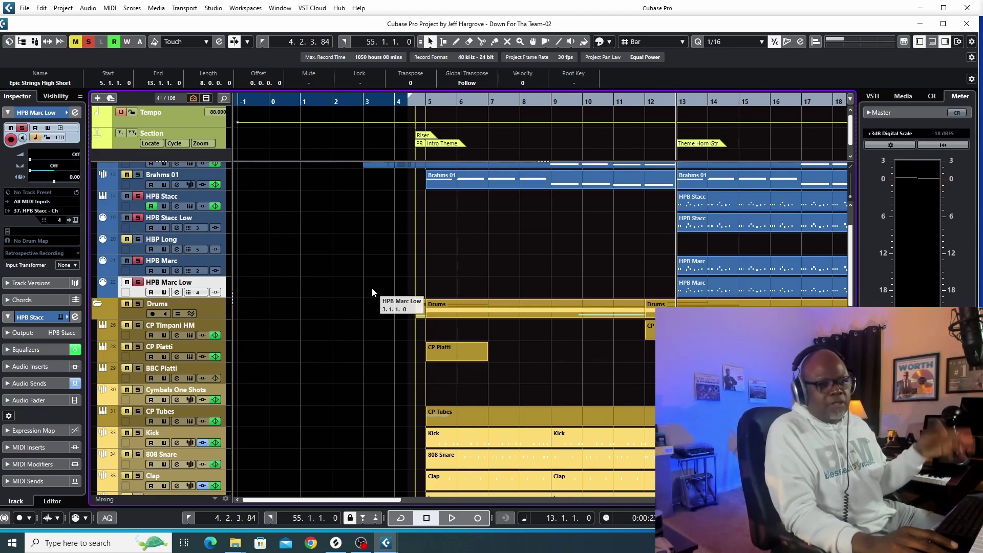
Audition the four soloed HPB brass tracks from bar 13 and inspect the instrument loaded on HPB Stacc
key(space)
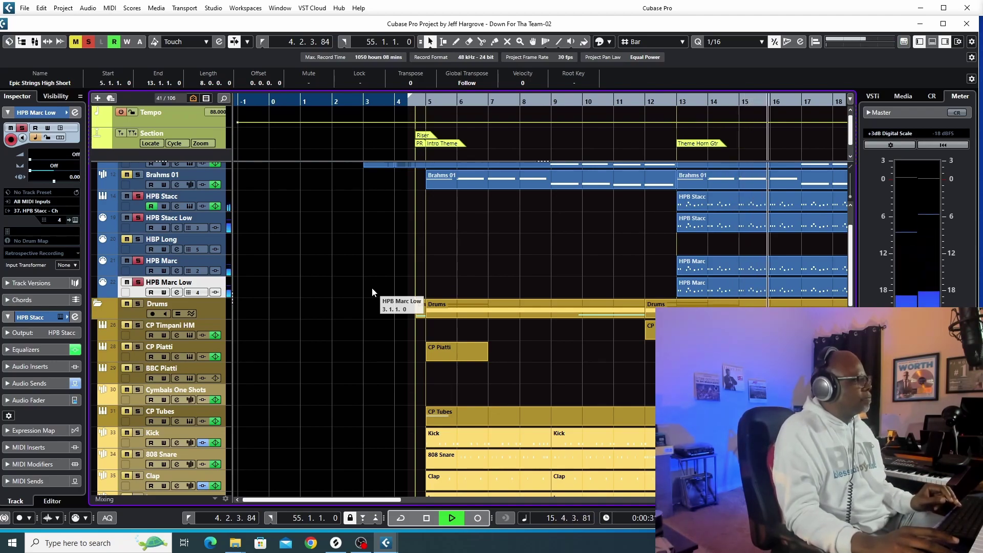
key(space)
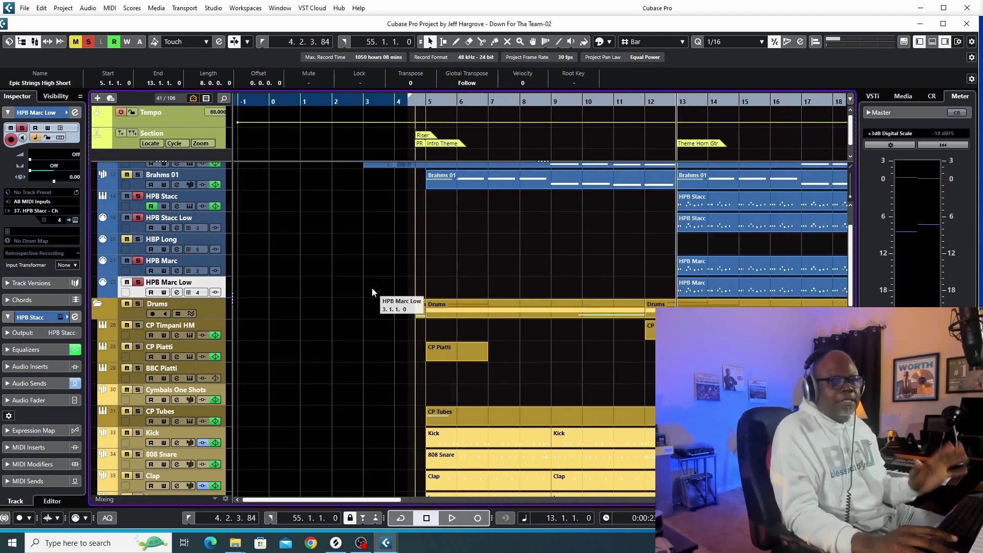
drag(372, 287, 372, 287)
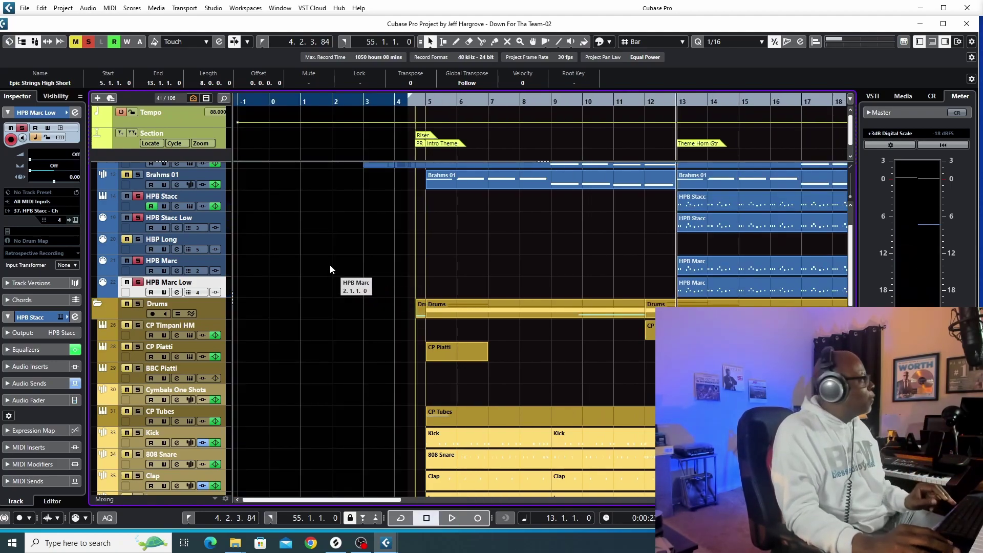
click(190, 207)
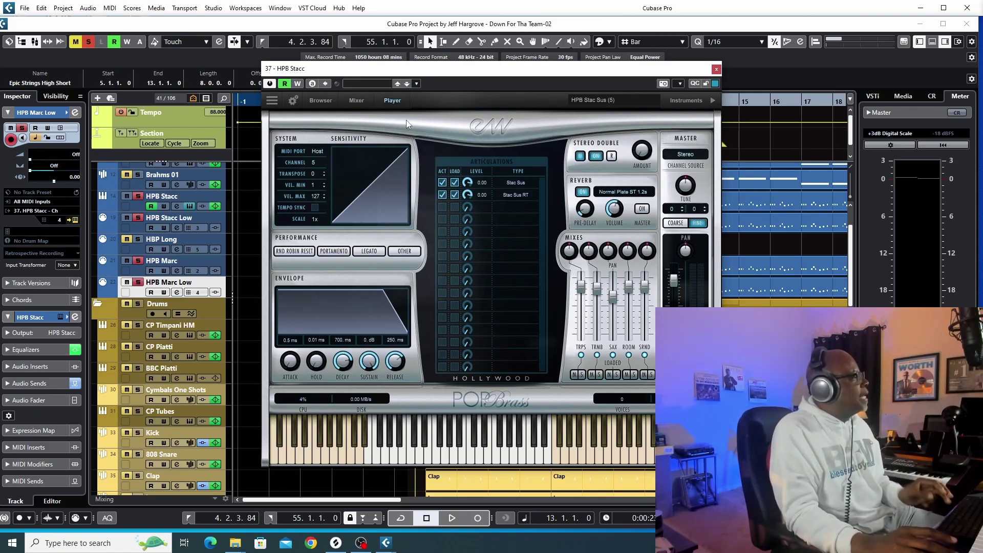
click(716, 70)
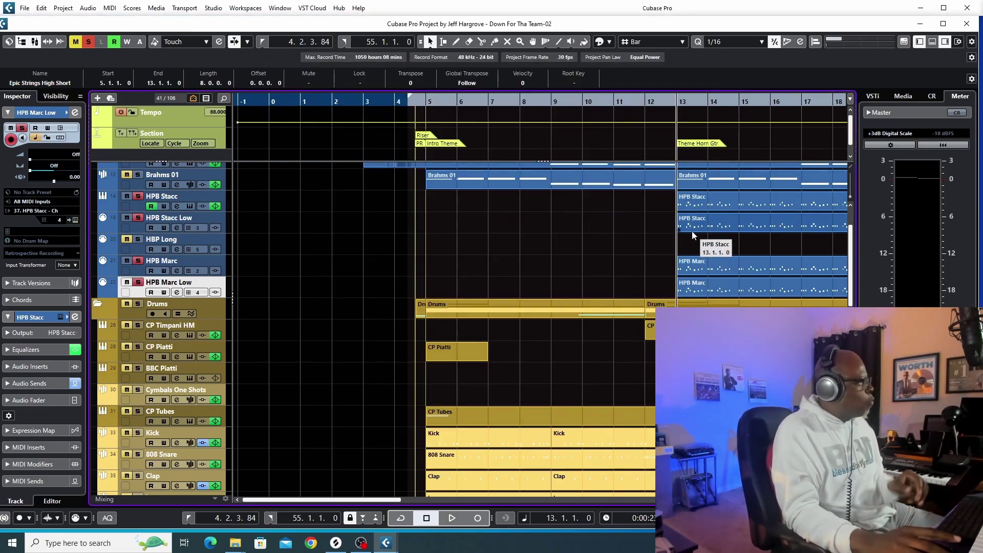
Unsolo HPB Marc, HPB Marc Low and HPB Stacc Low, and audition HPB Stacc alone from bar 13
click(139, 261)
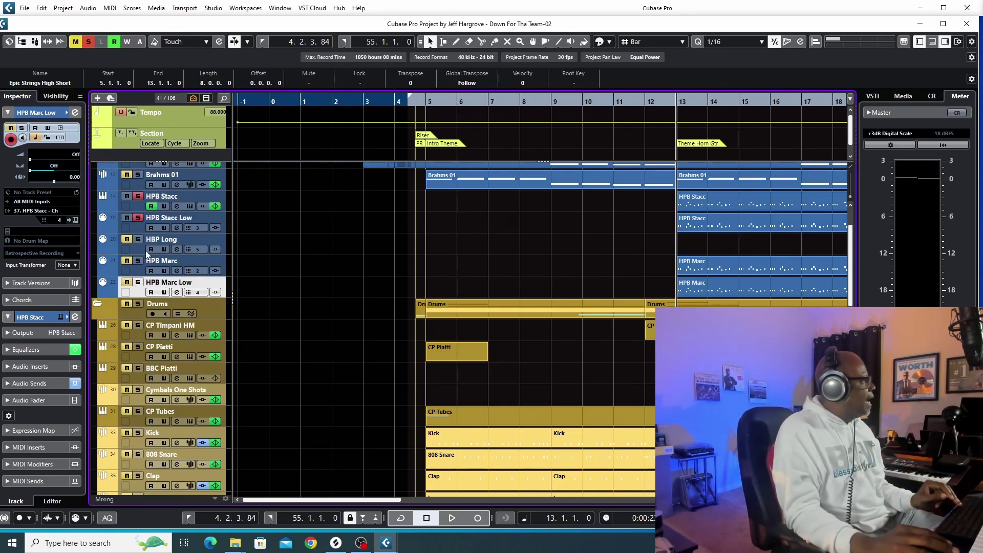
click(139, 217)
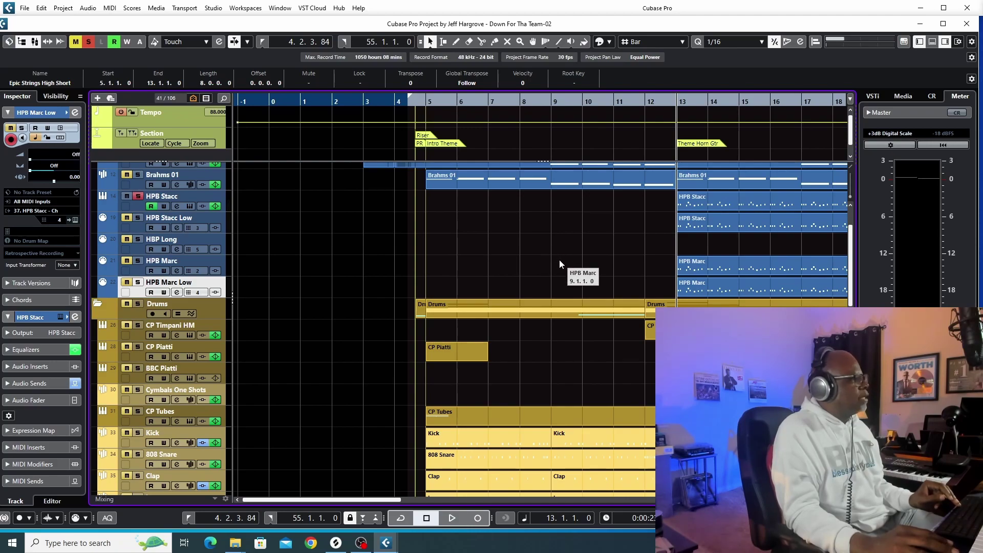
key(space)
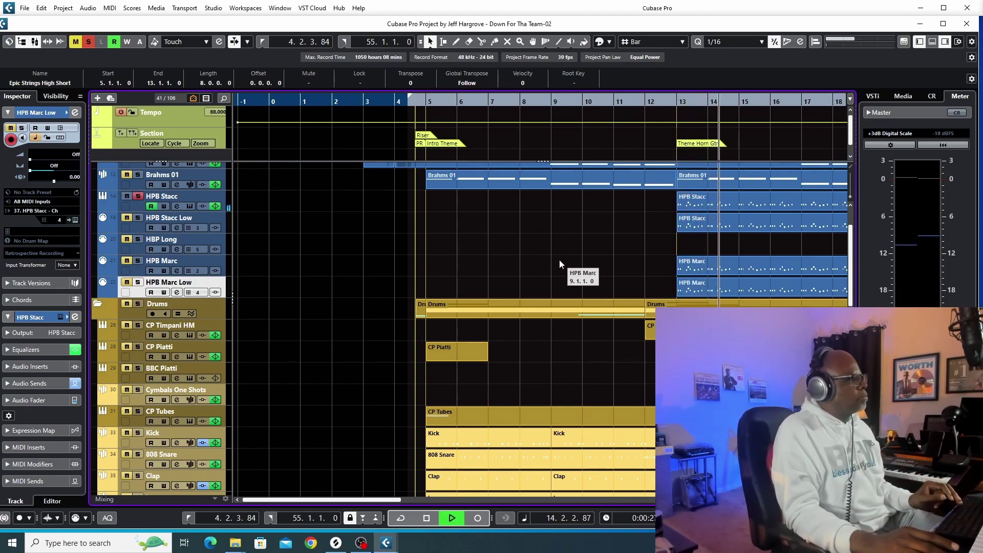
key(space)
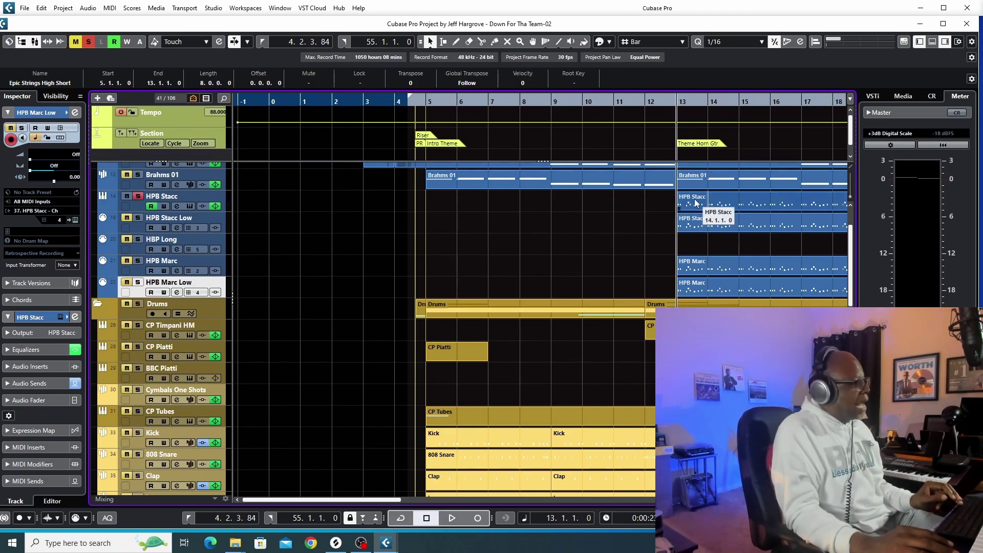
Add HPB Marc to the soloed HPB Stacc and audition the pair from bar 13
click(139, 261)
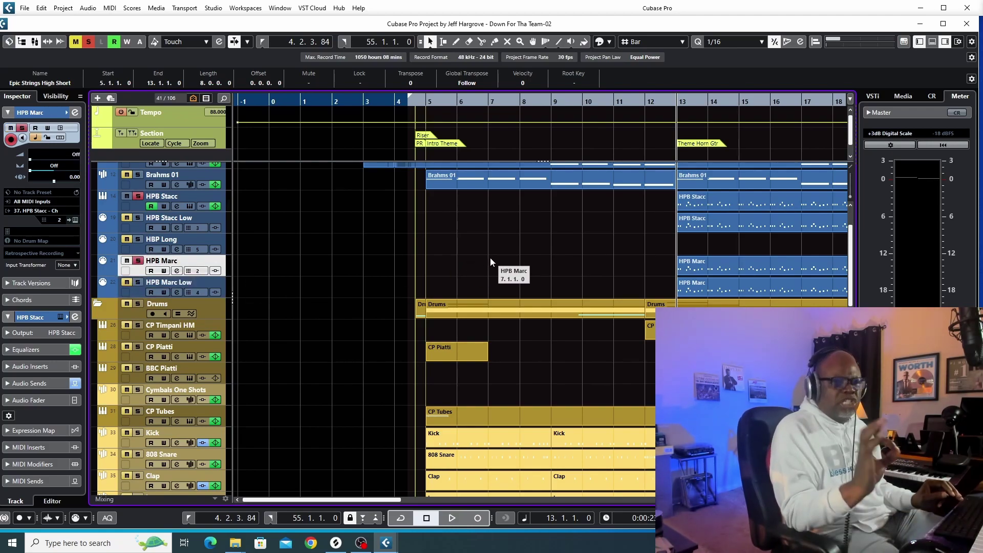
key(space)
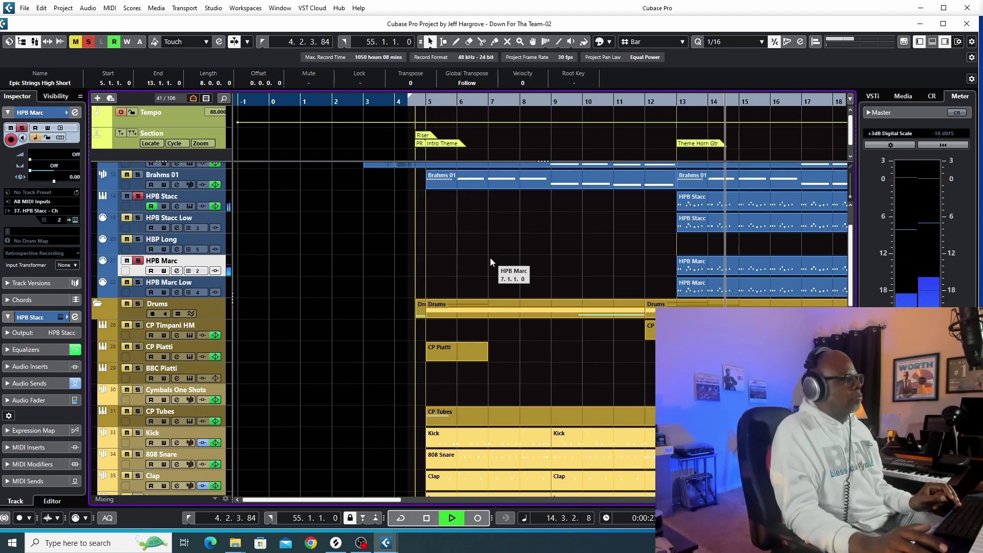
key(space)
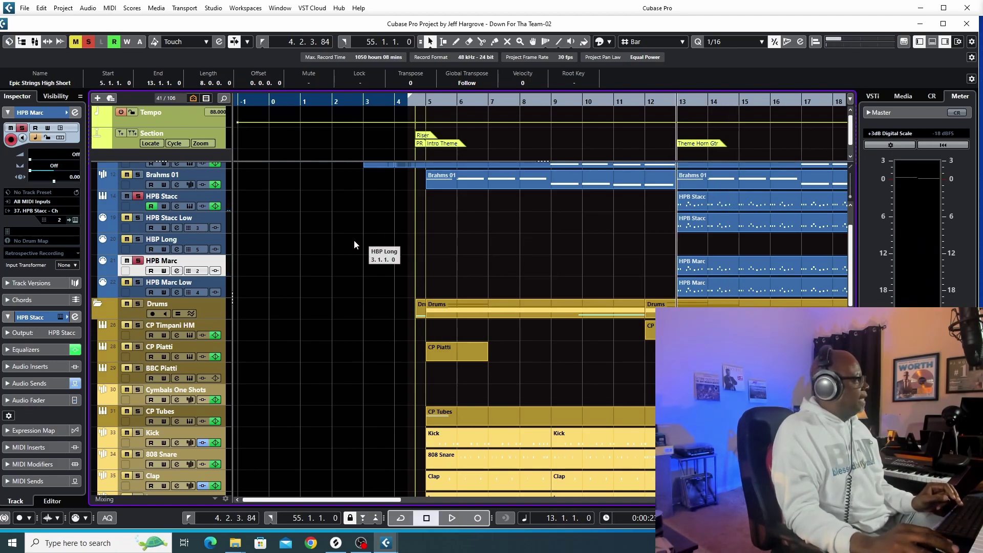
Unsolo HPB Marc and HPB Stacc, solo HPB Stacc Low and audition it alone from bar 13
click(137, 261)
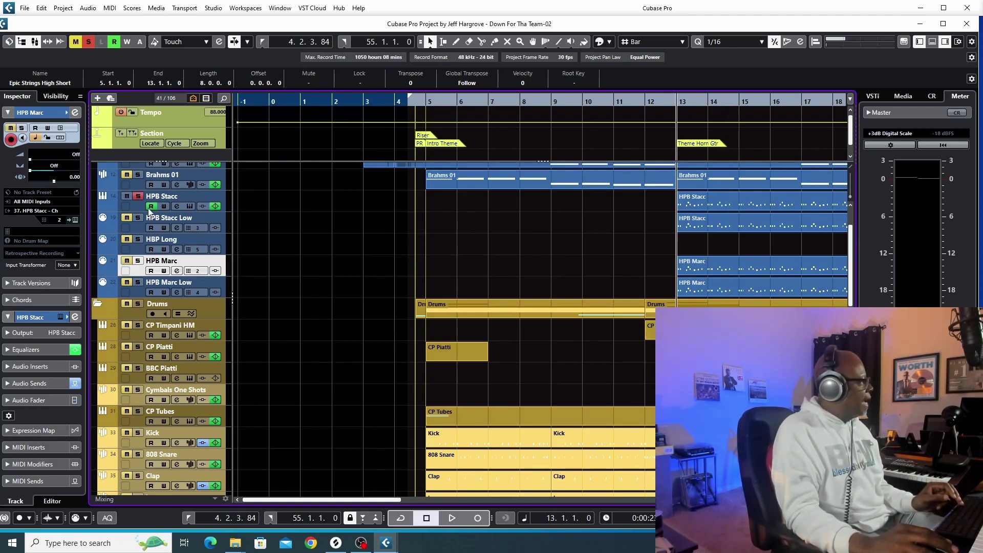
click(138, 196)
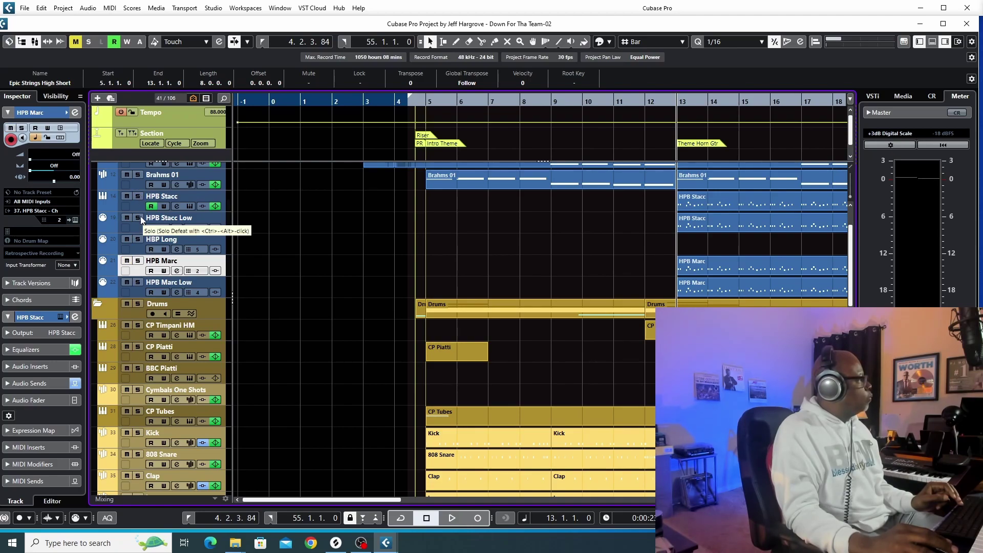
click(138, 218)
key(space)
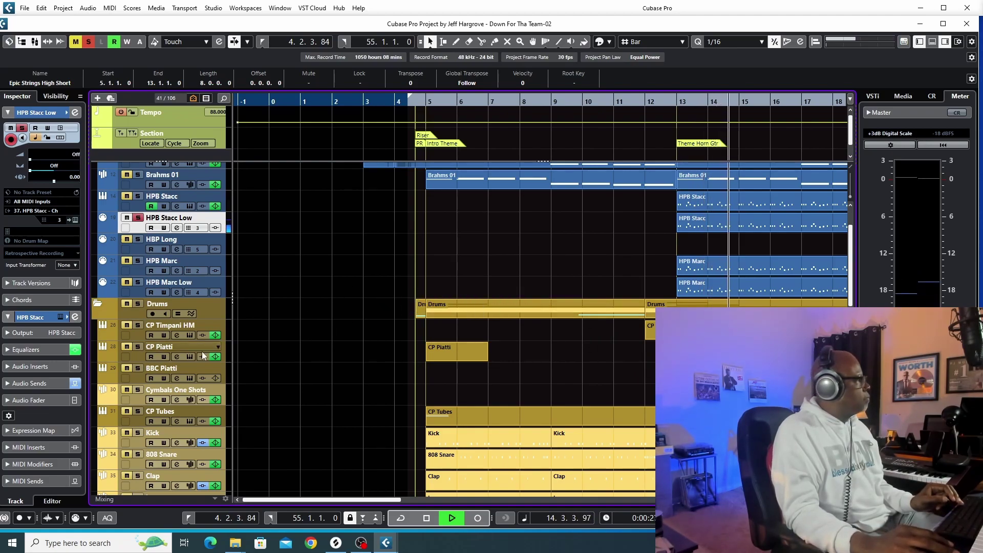
key(space)
Add HPB Marc Low to the soloed HPB Stacc Low and audition both low parts from bar 13
click(137, 282)
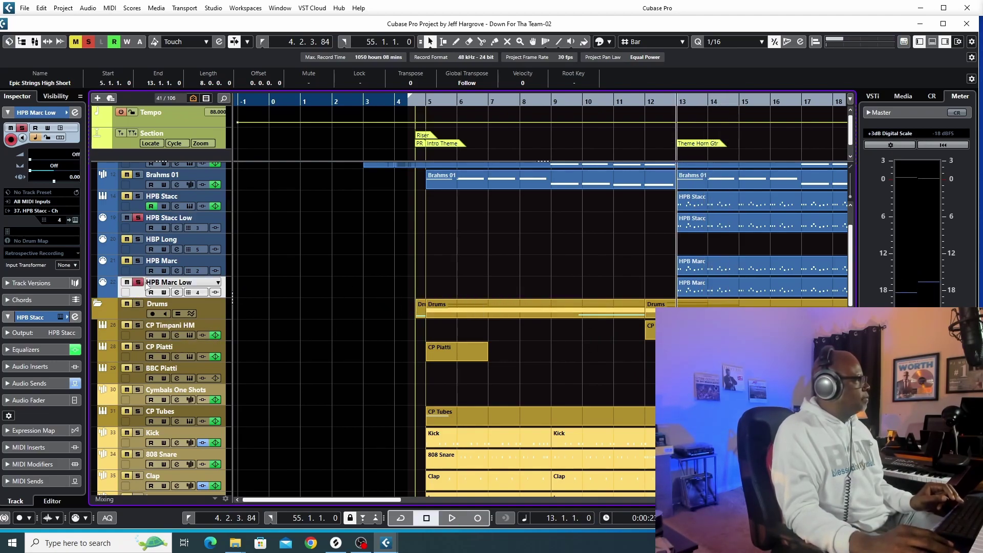
key(space)
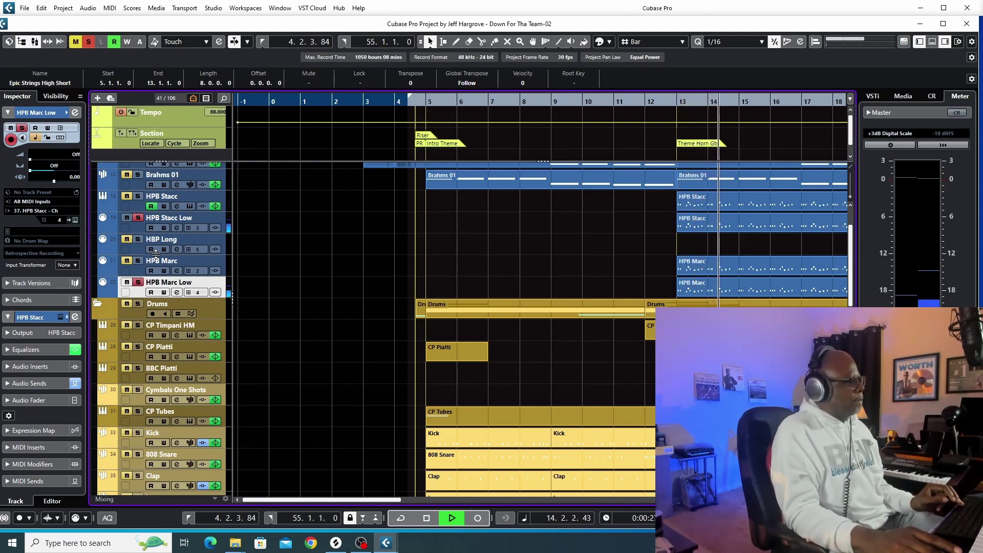
key(space)
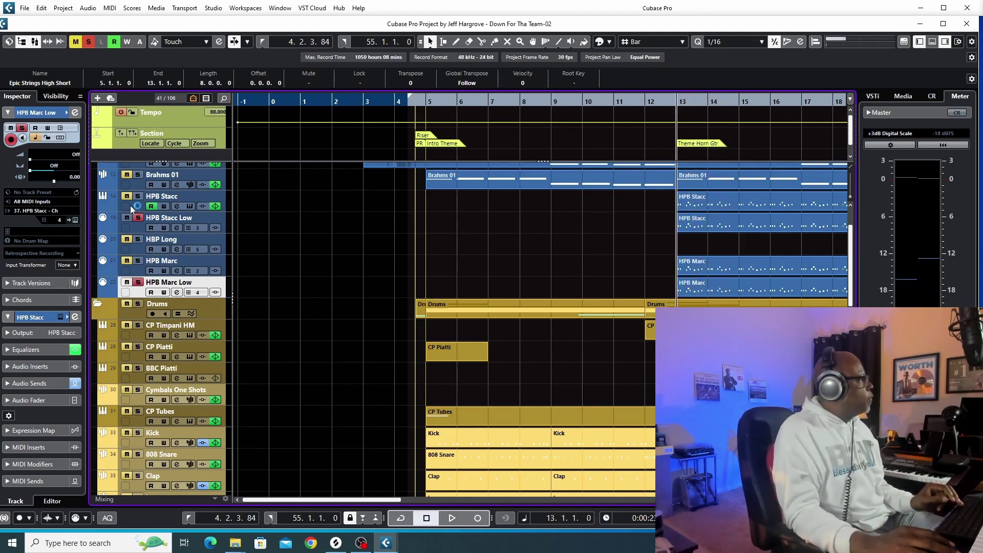
Add HPB Stacc and HPB Marc to the soloed low parts, leave HBP Long unsoloed and audition all four from bar 13
click(143, 241)
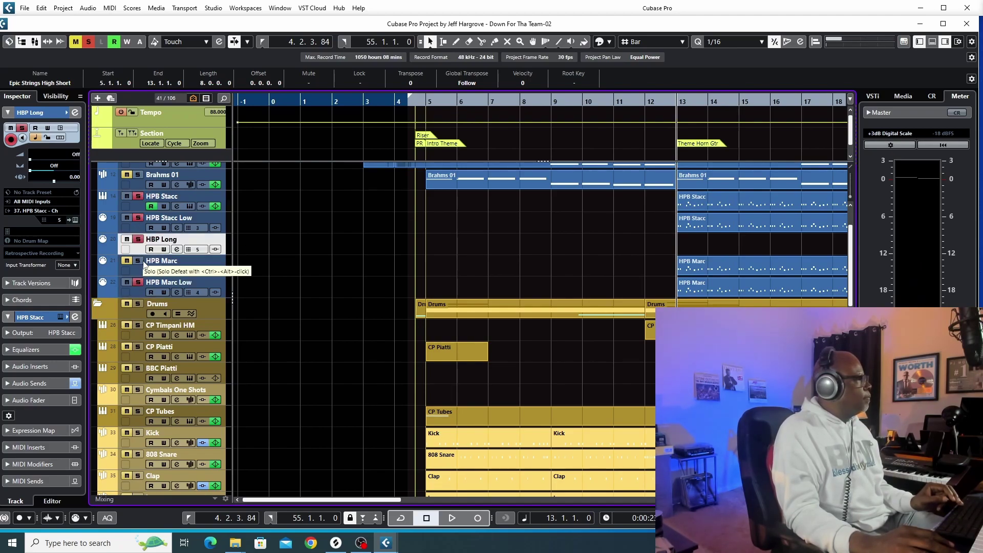
click(138, 262)
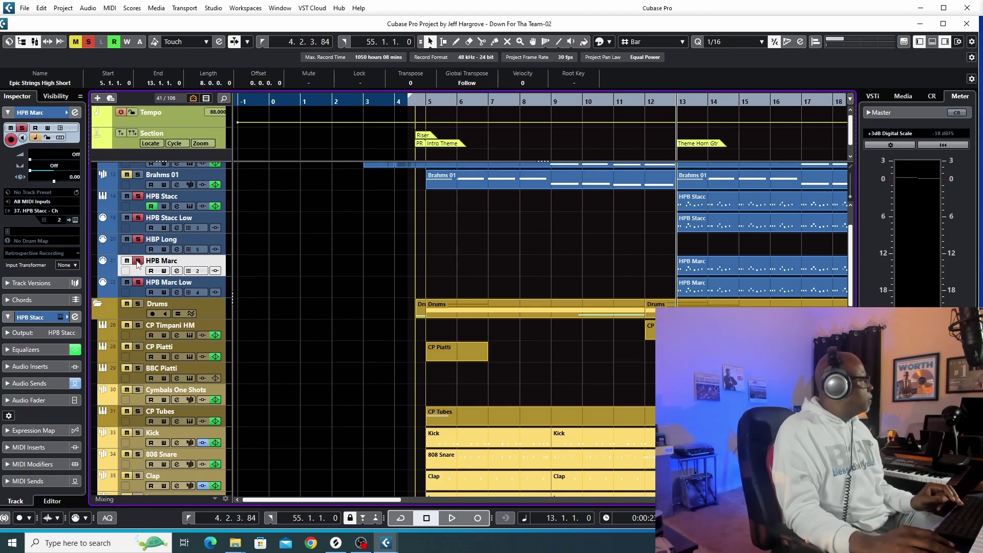
click(139, 240)
key(space)
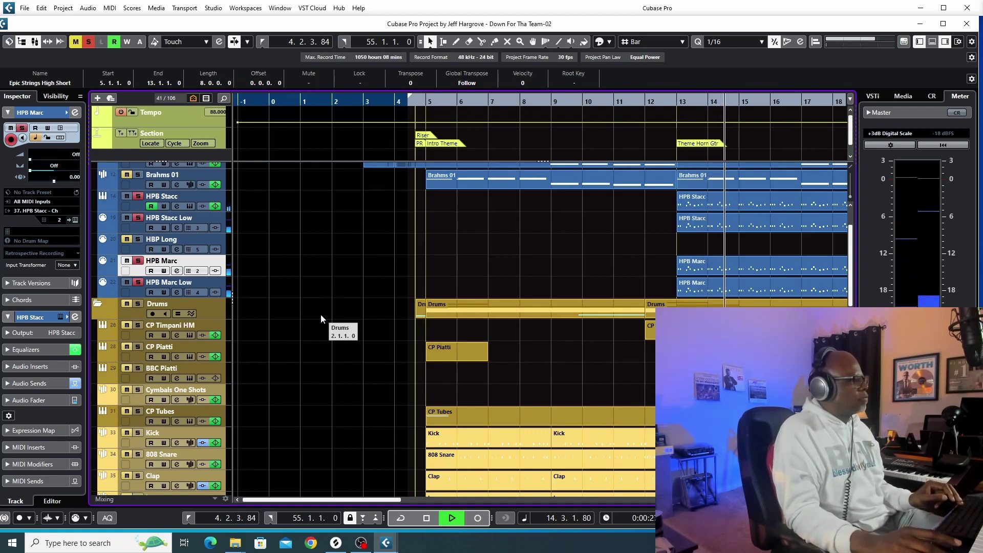
key(space)
Solo the Strings Short folder along with the HPB brass tracks and audition them together from bar 13
scroll(555, 321, down, 3)
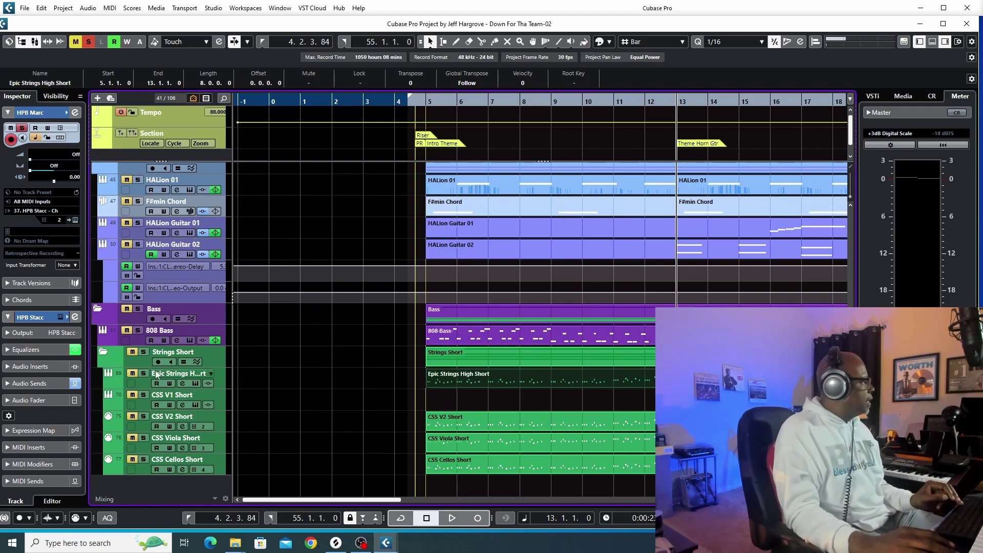
click(146, 358)
key(space)
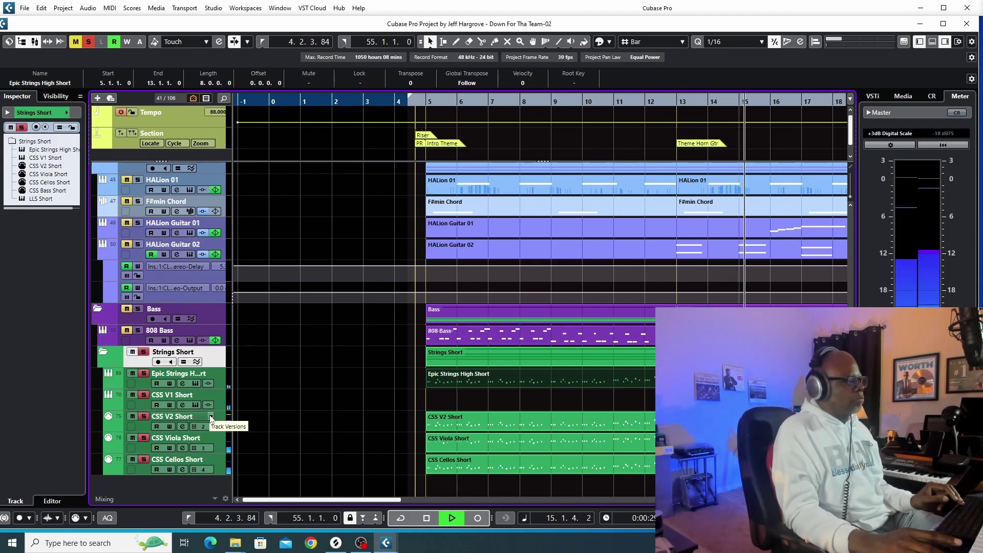
key(space)
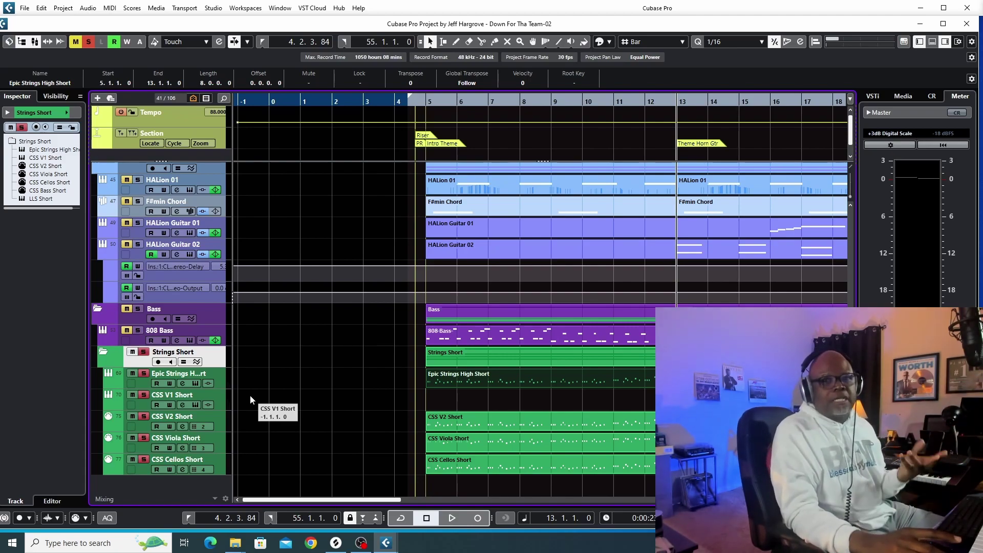
Clear all solos and audition the full arrangement from bar 13 into the Break down section
scroll(250, 396, up, 10)
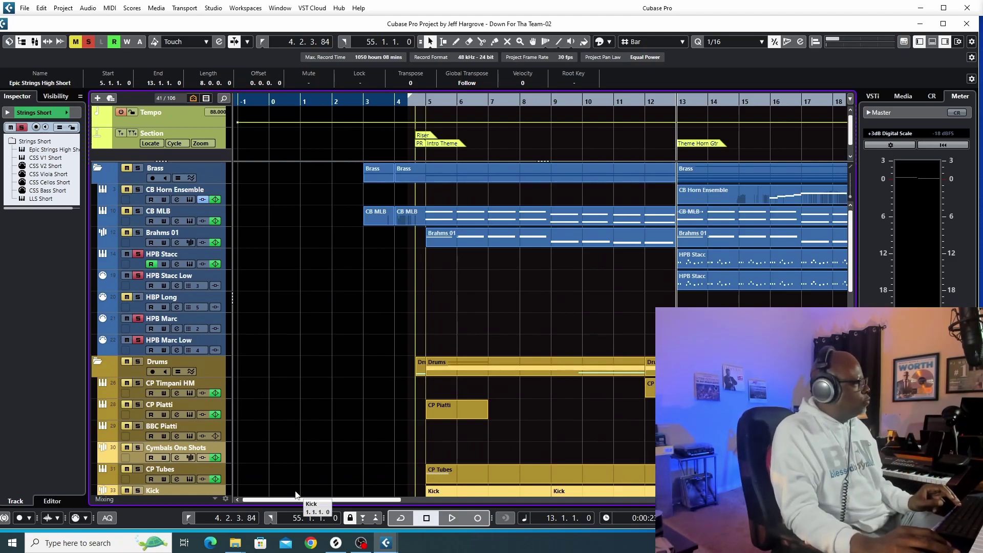
click(89, 41)
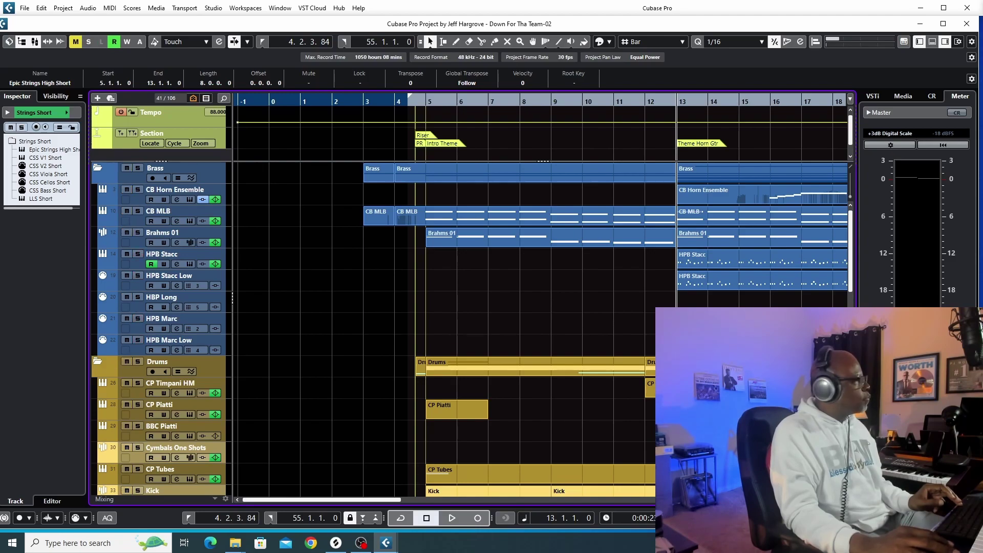
drag(356, 500, 433, 532)
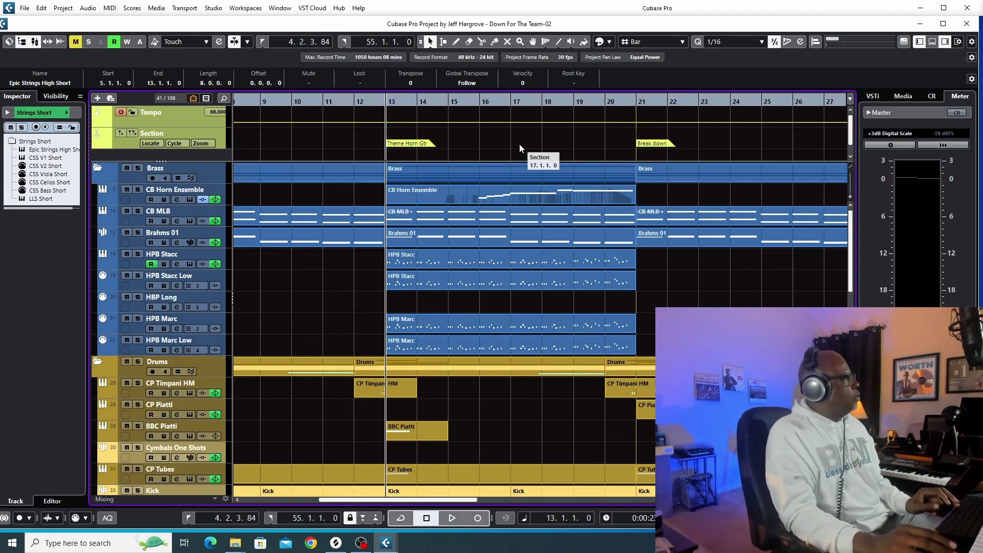
key(space)
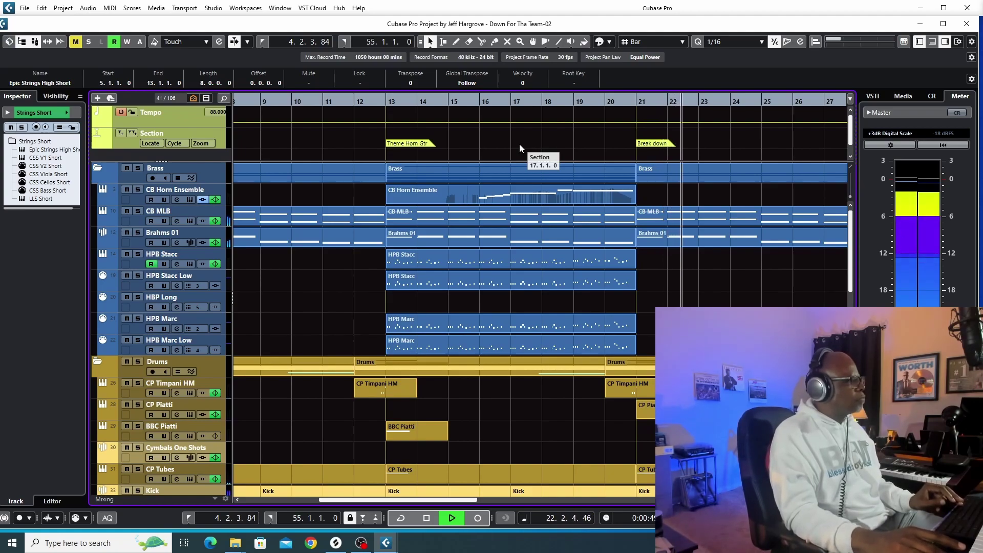
key(space)
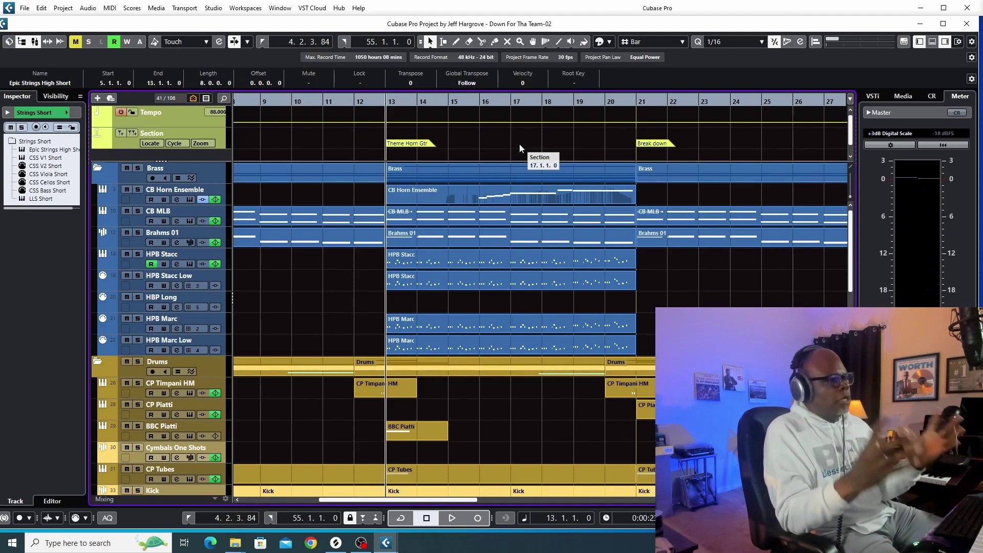
Return the playhead to the left locator before the Intro Theme and audition the full arrangement from there
drag(412, 502, 347, 504)
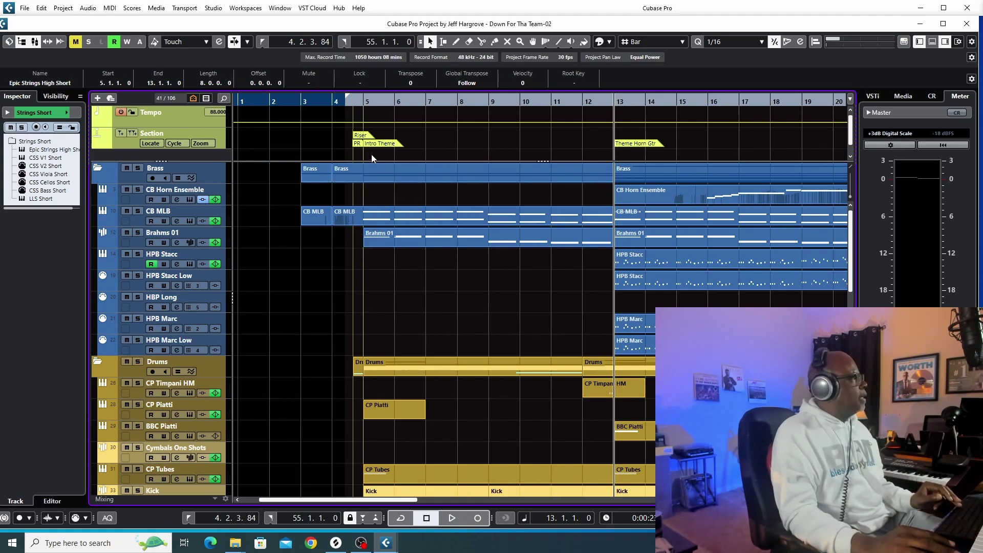
key(KP_1)
key(space)
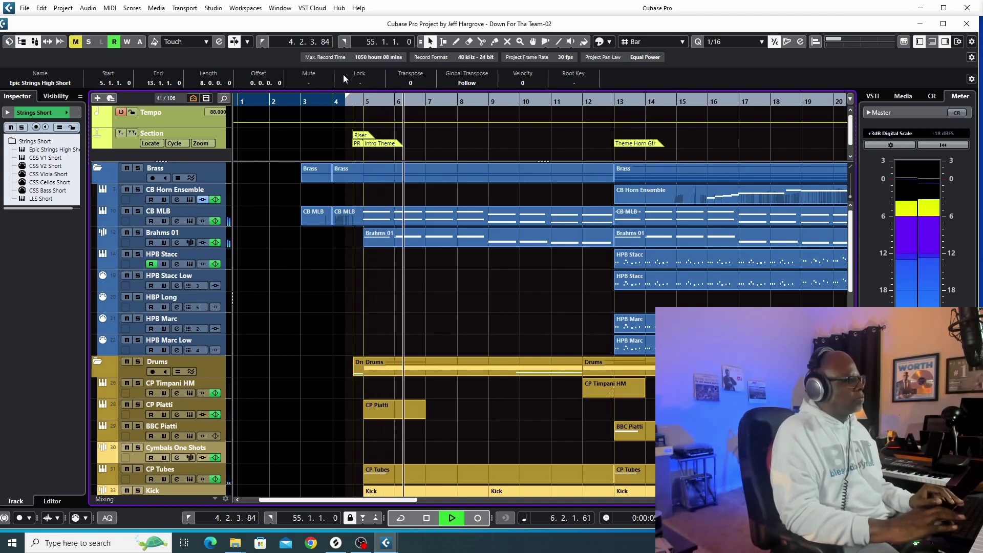
key(space)
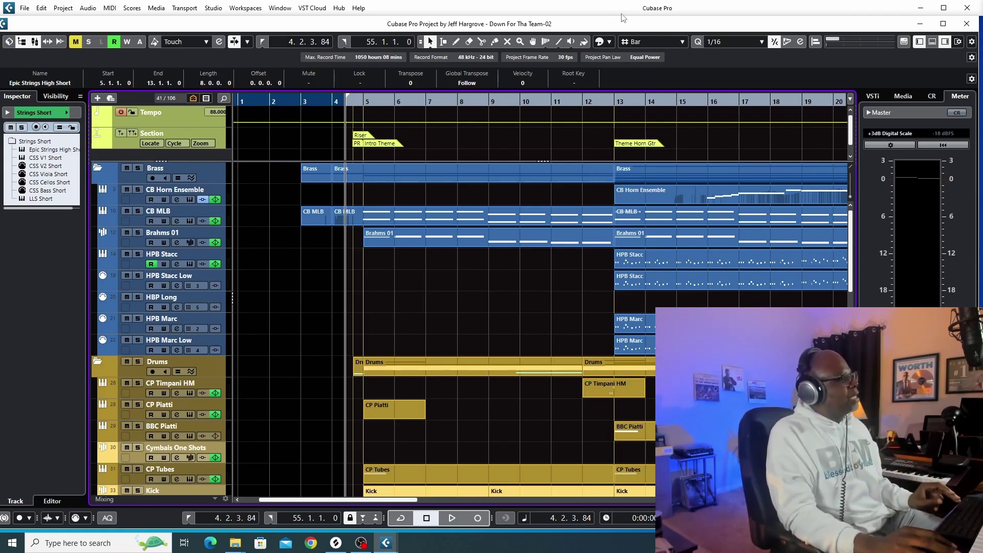
Move the playhead to bar 13 and audition the full arrangement through the Theme Horn Gtr section
click(609, 96)
key(space)
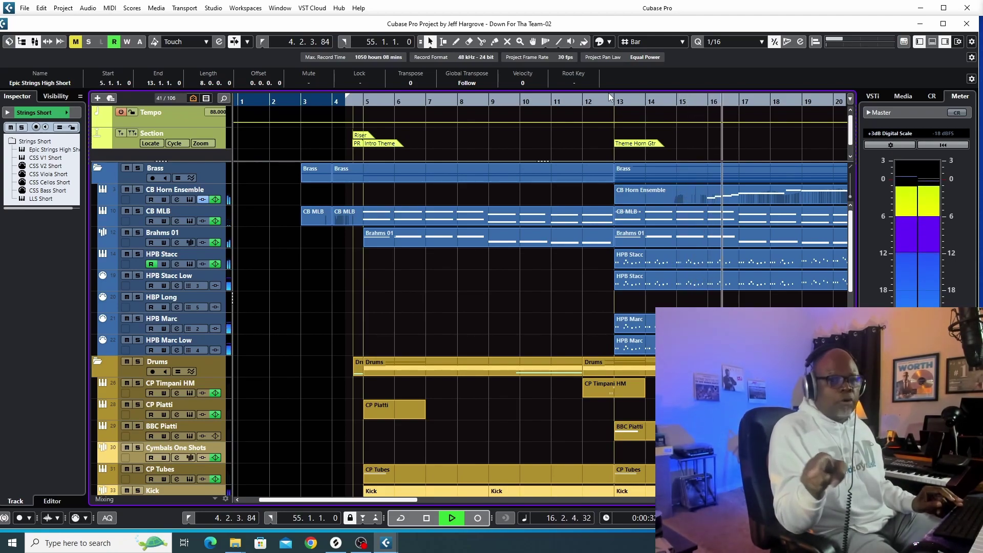
key(space)
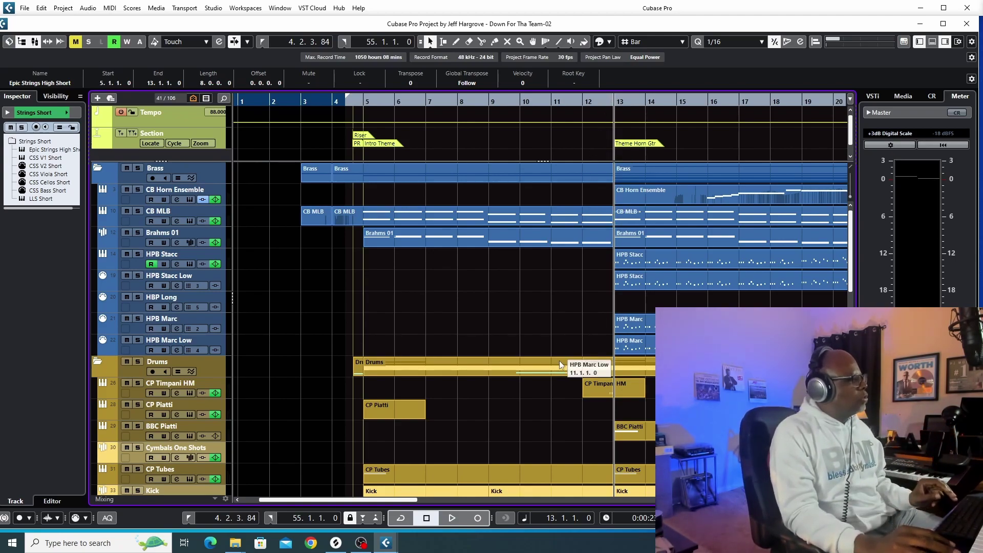
scroll(494, 258, right, 9)
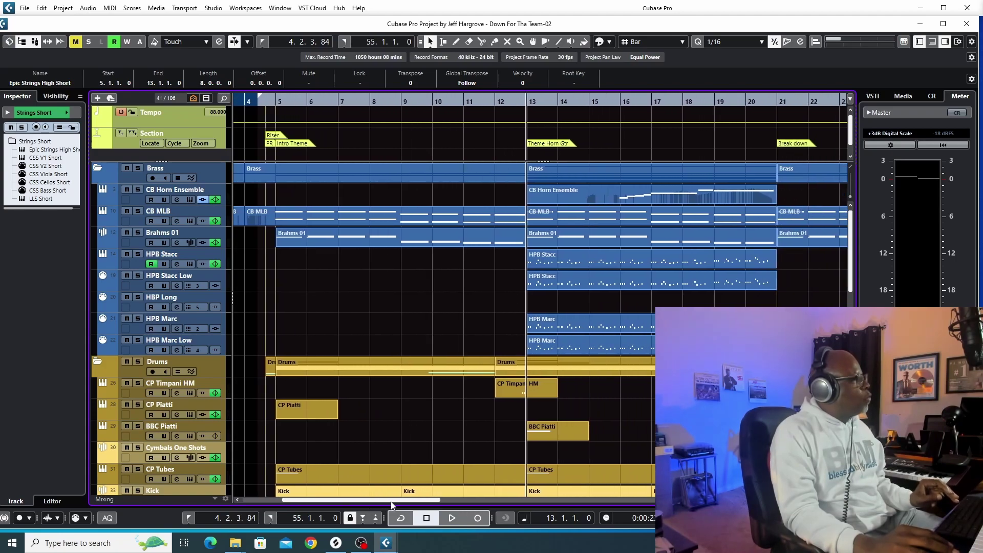
Move the playhead to bar 20 and audition the full arrangement through the Break down and Break down Horn sections
click(554, 104)
key(space)
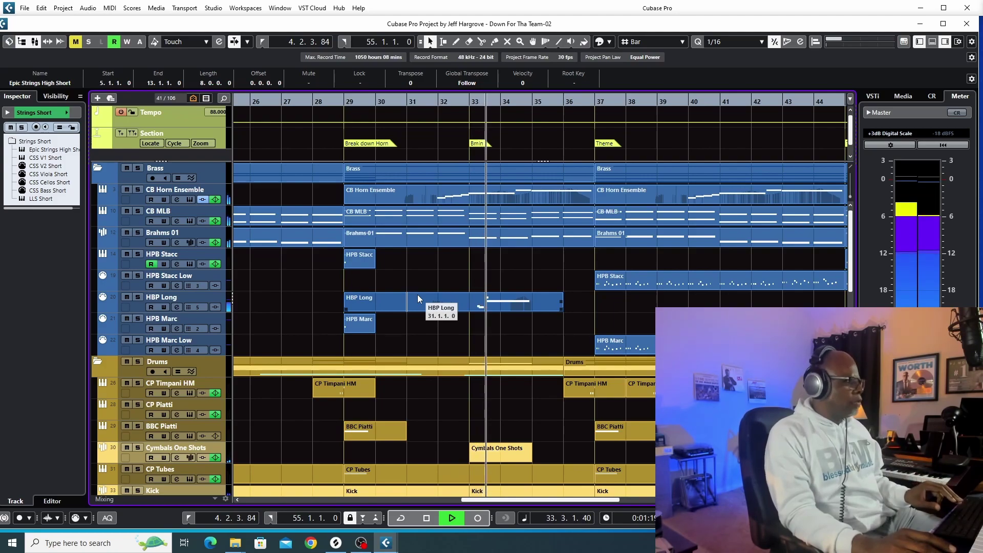
key(space)
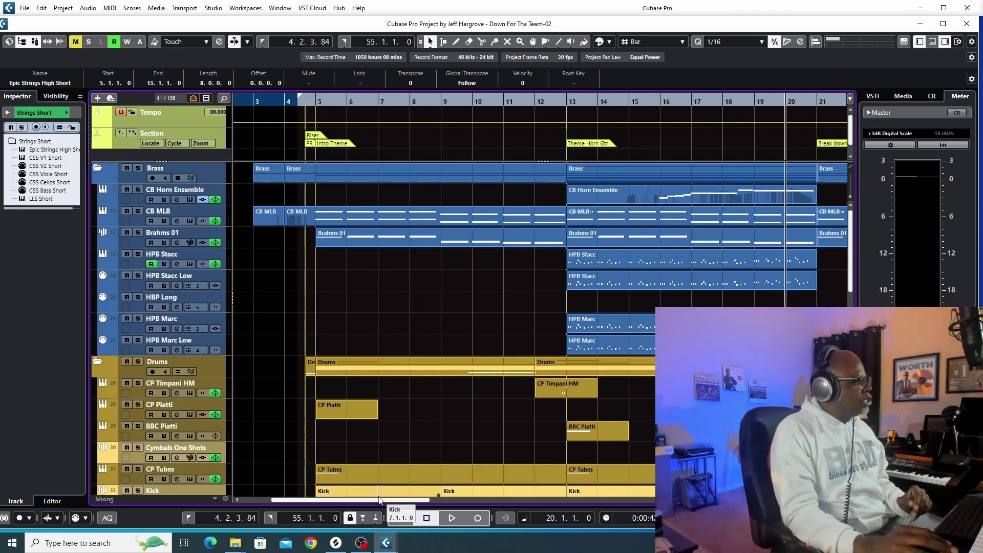
Move the playhead to bar 29 and audition the full arrangement from Break down Horn into the Theme section
drag(385, 501, 480, 520)
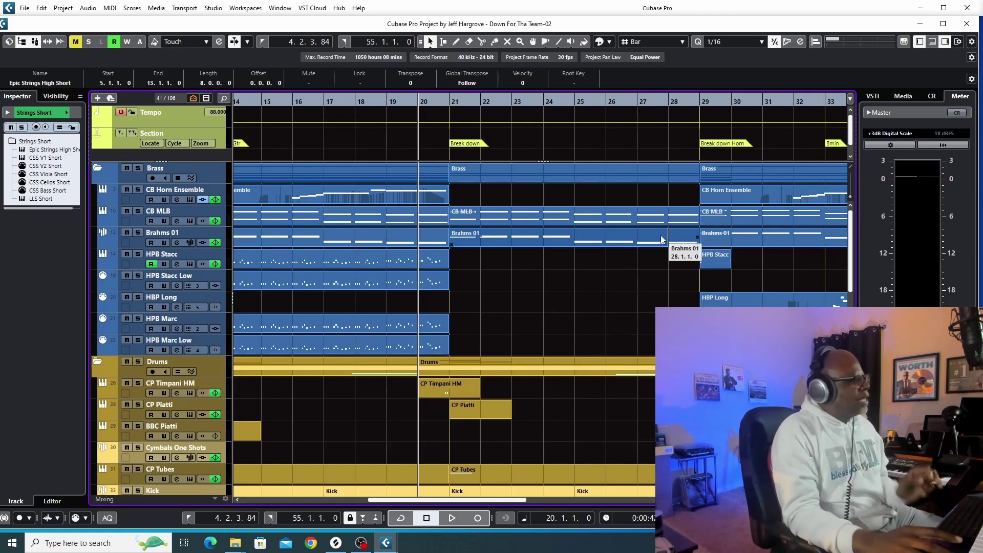
click(702, 102)
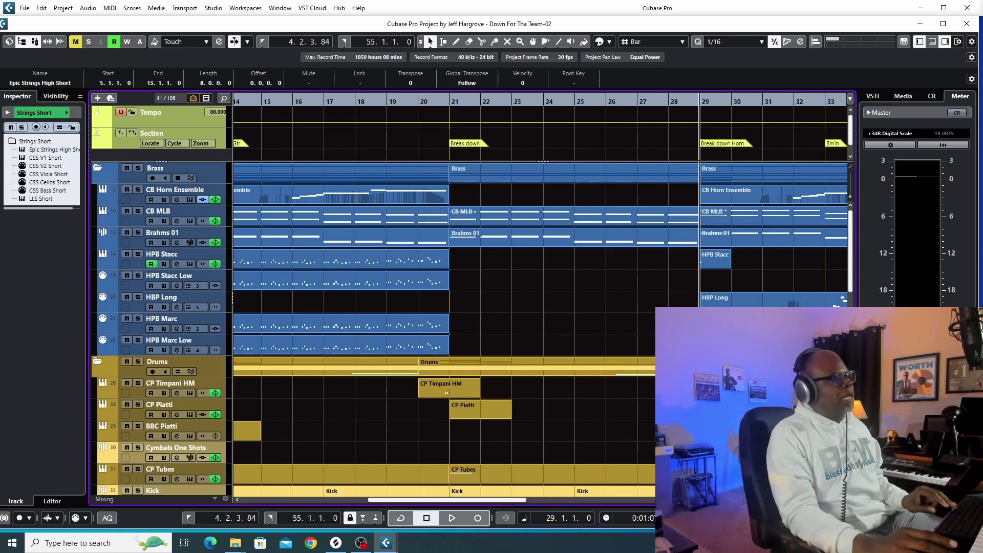
key(space)
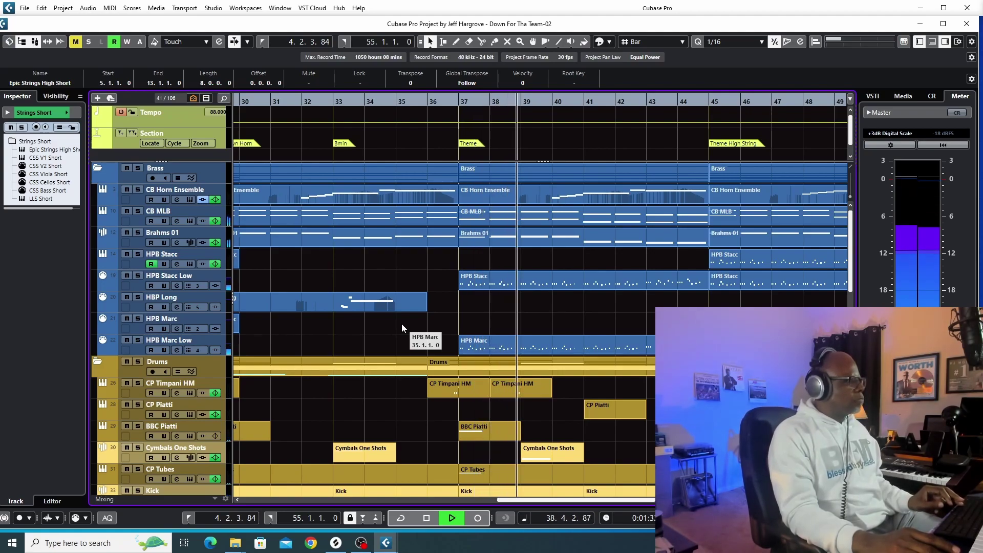
key(space)
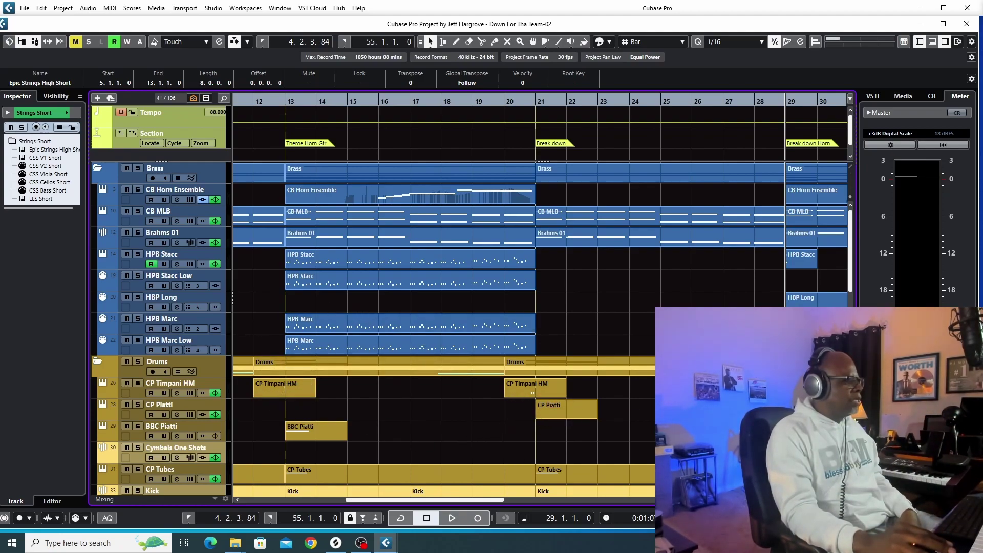
Solo the BBC Piatti, CP Piatti and Cymbals One Shots tracks and audition them together from the Theme section at bar 37
drag(464, 502, 618, 520)
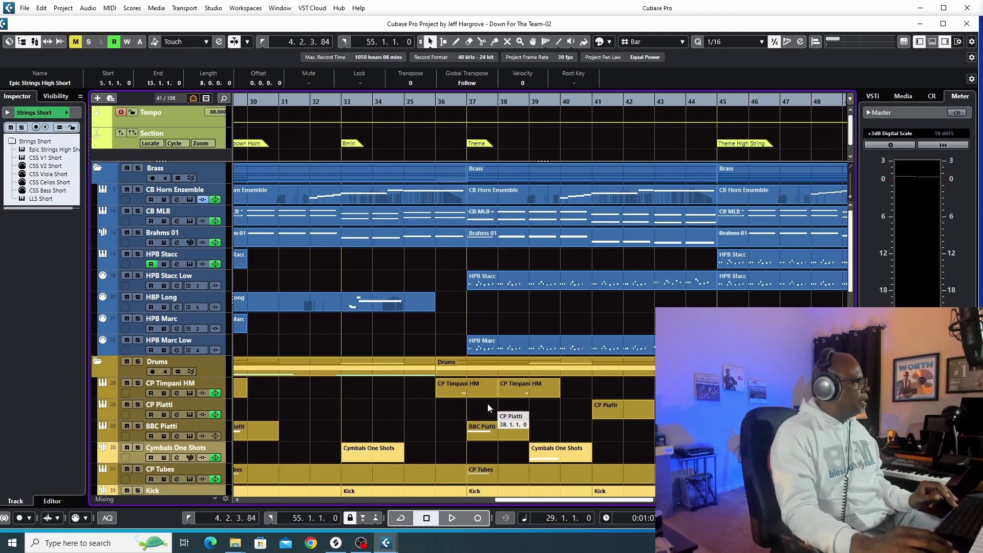
click(464, 99)
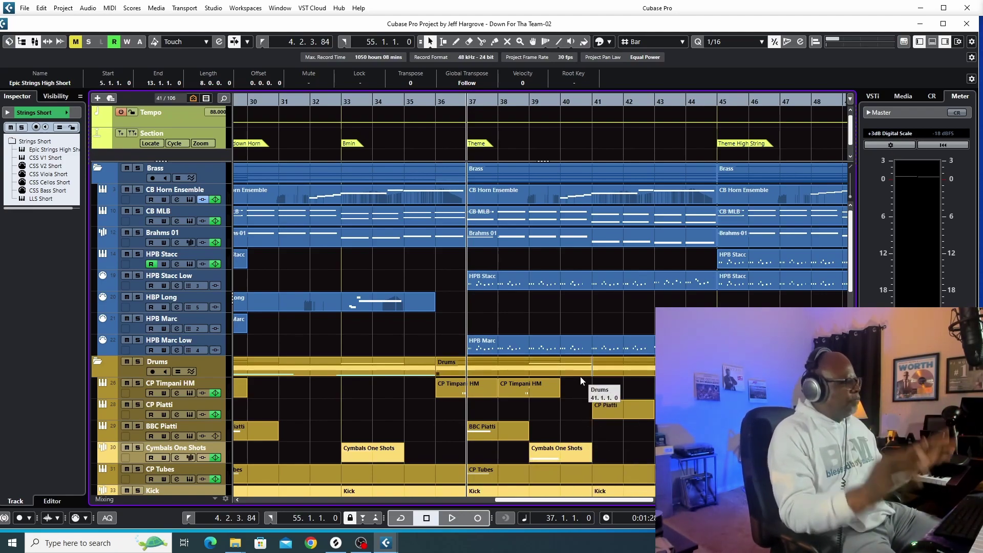
click(138, 426)
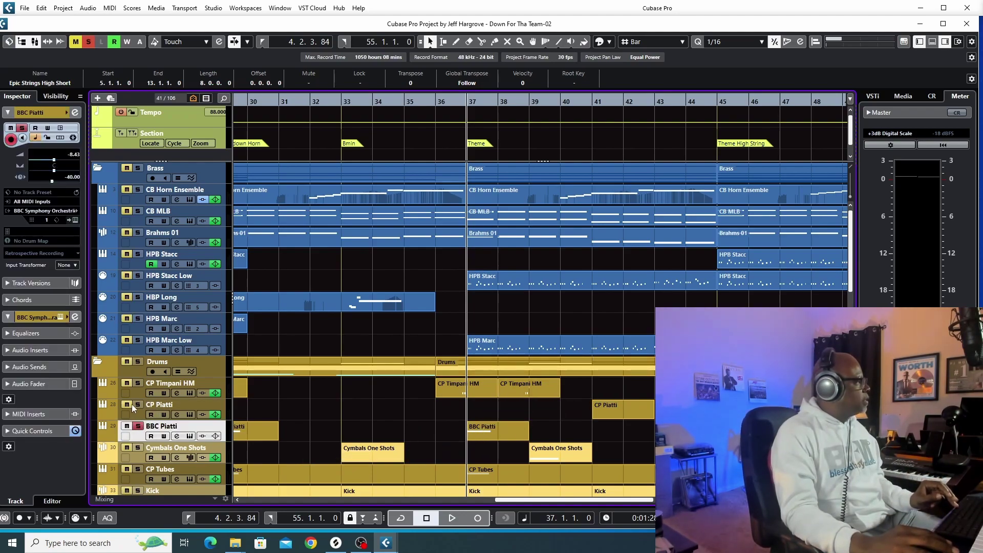
click(138, 405)
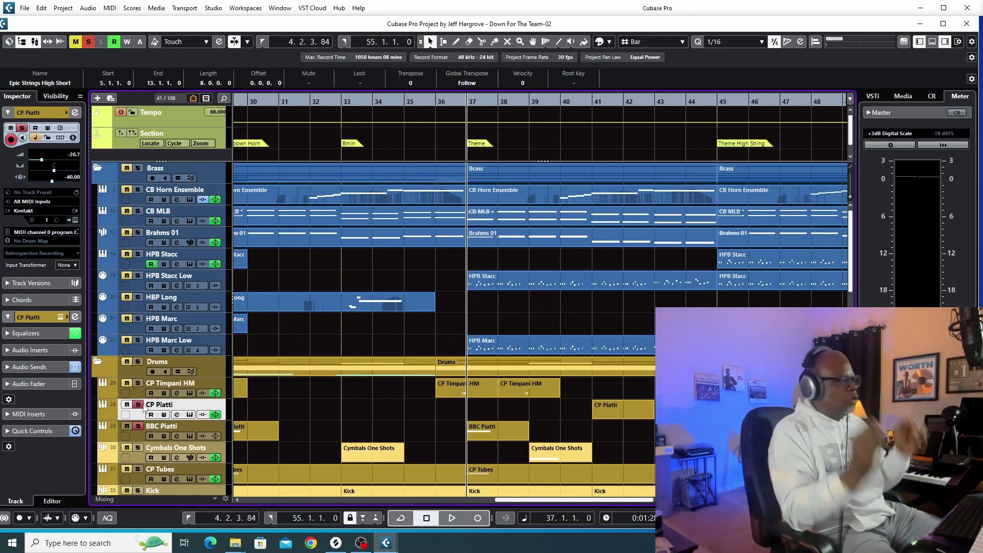
click(137, 448)
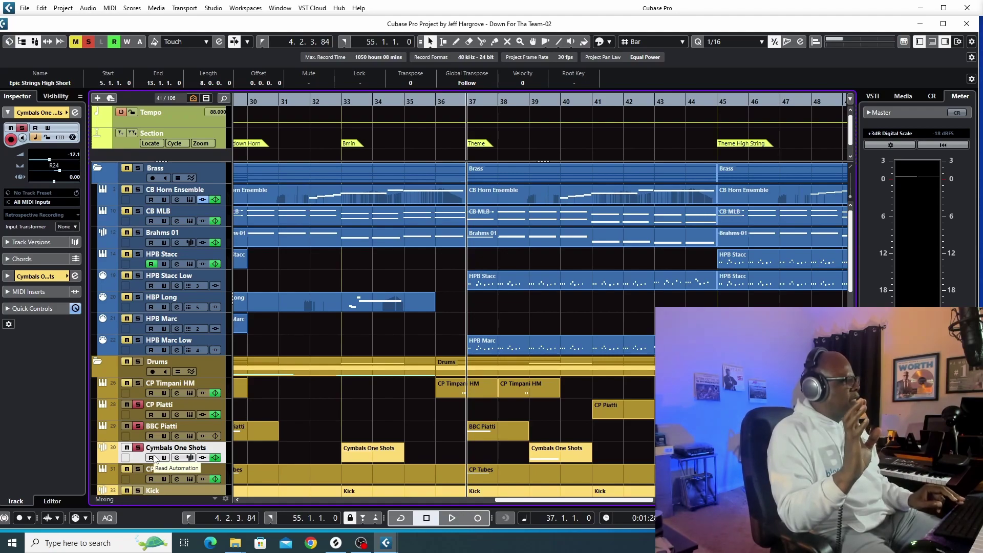
key(space)
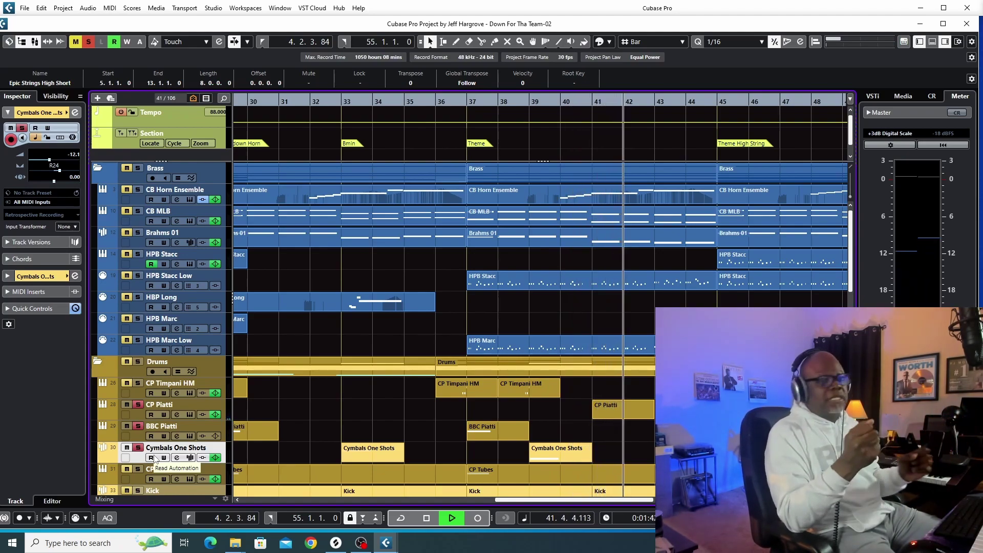
key(space)
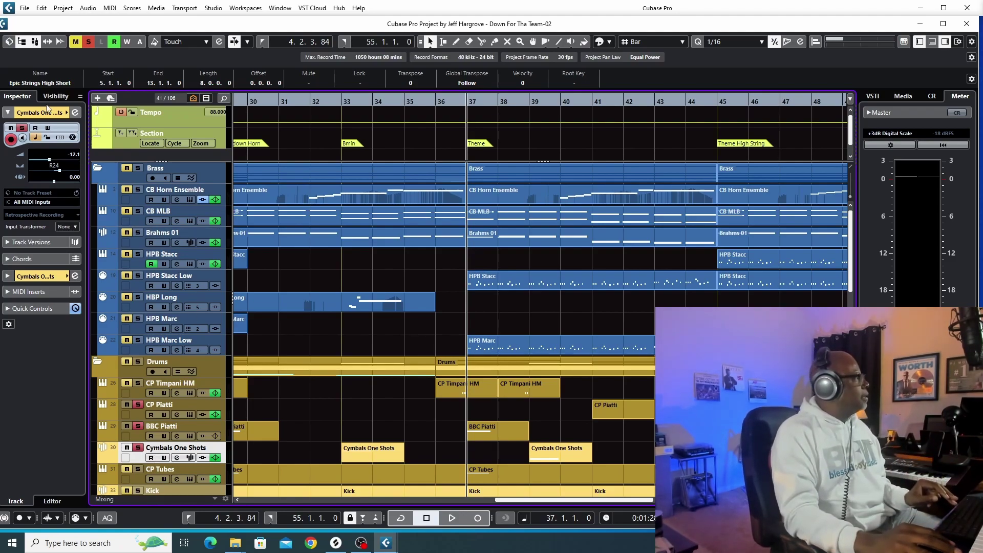
Clear all solos and audition the full arrangement from the Theme High String section at bar 45 through the Button ending
click(89, 42)
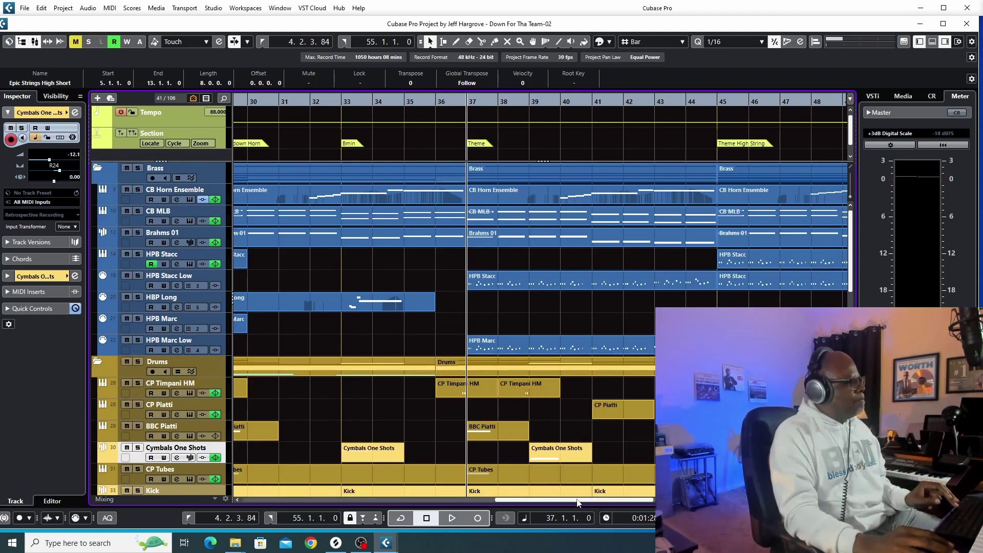
drag(578, 501, 652, 519)
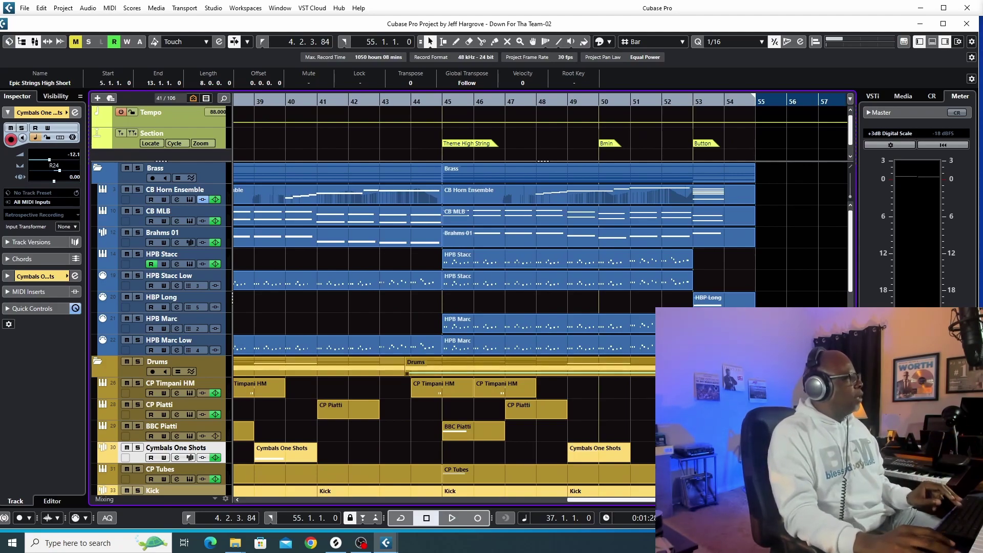
click(573, 279)
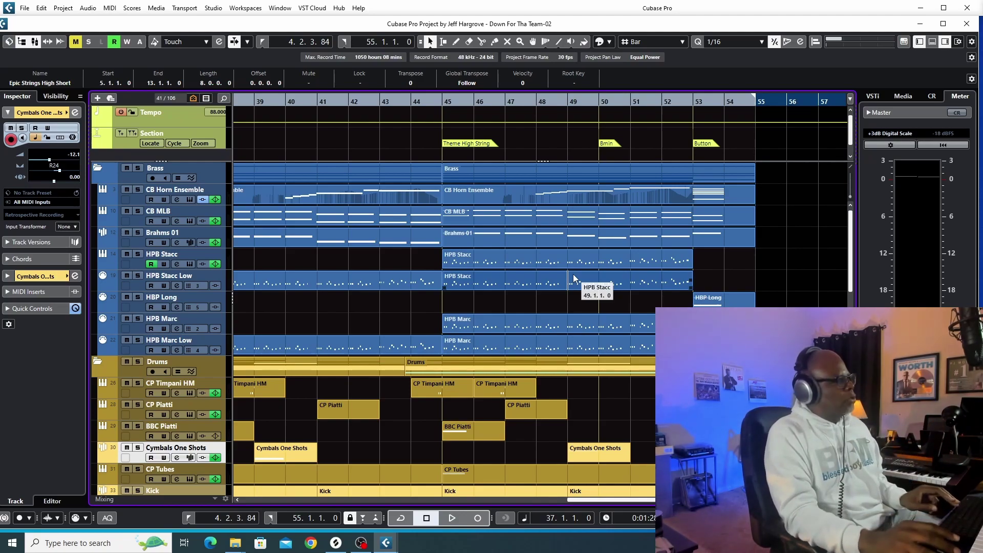
click(441, 100)
key(space)
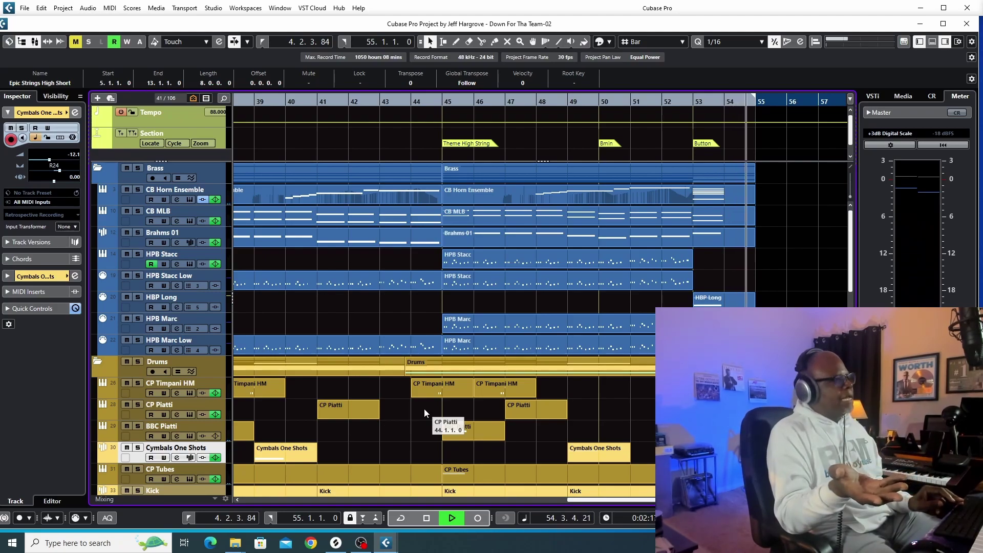
key(space)
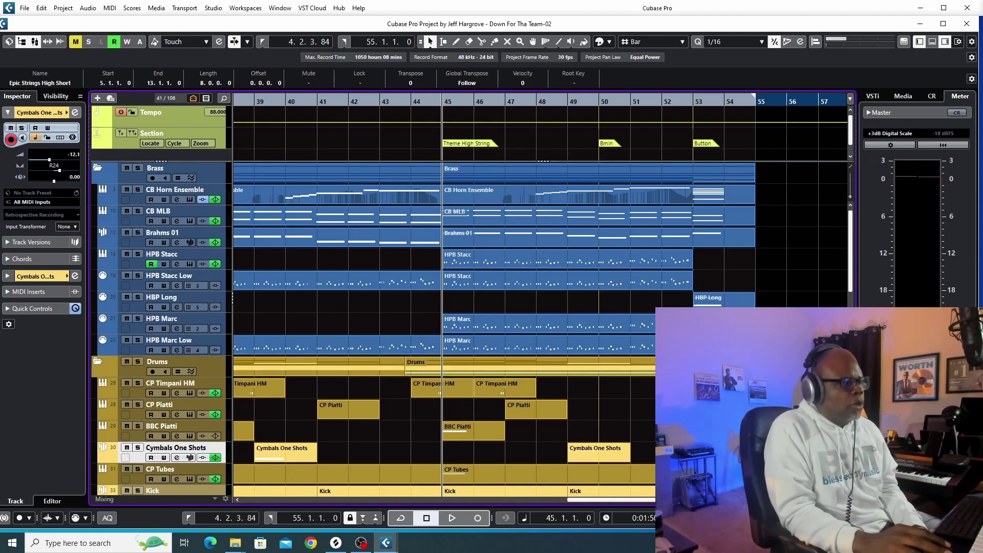
key(alt+Tab)
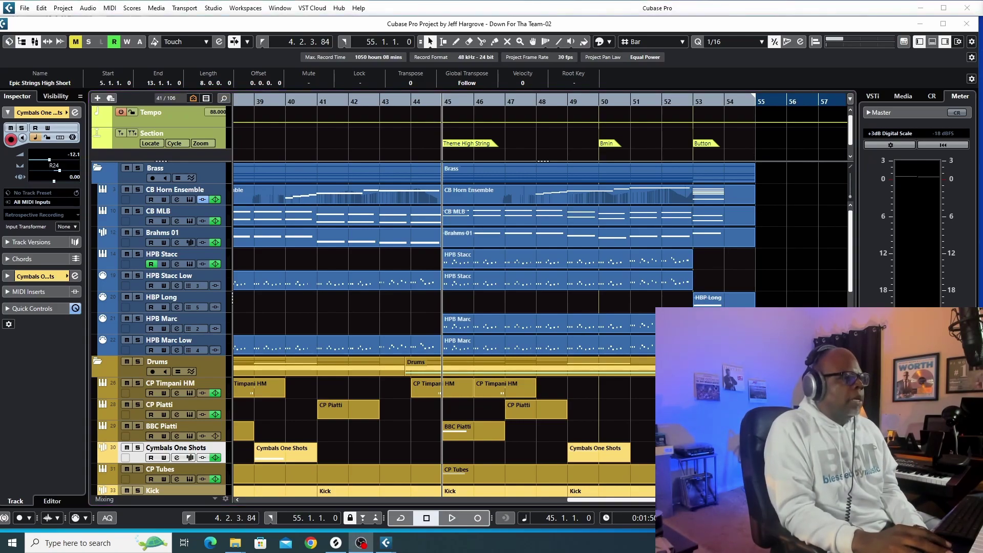